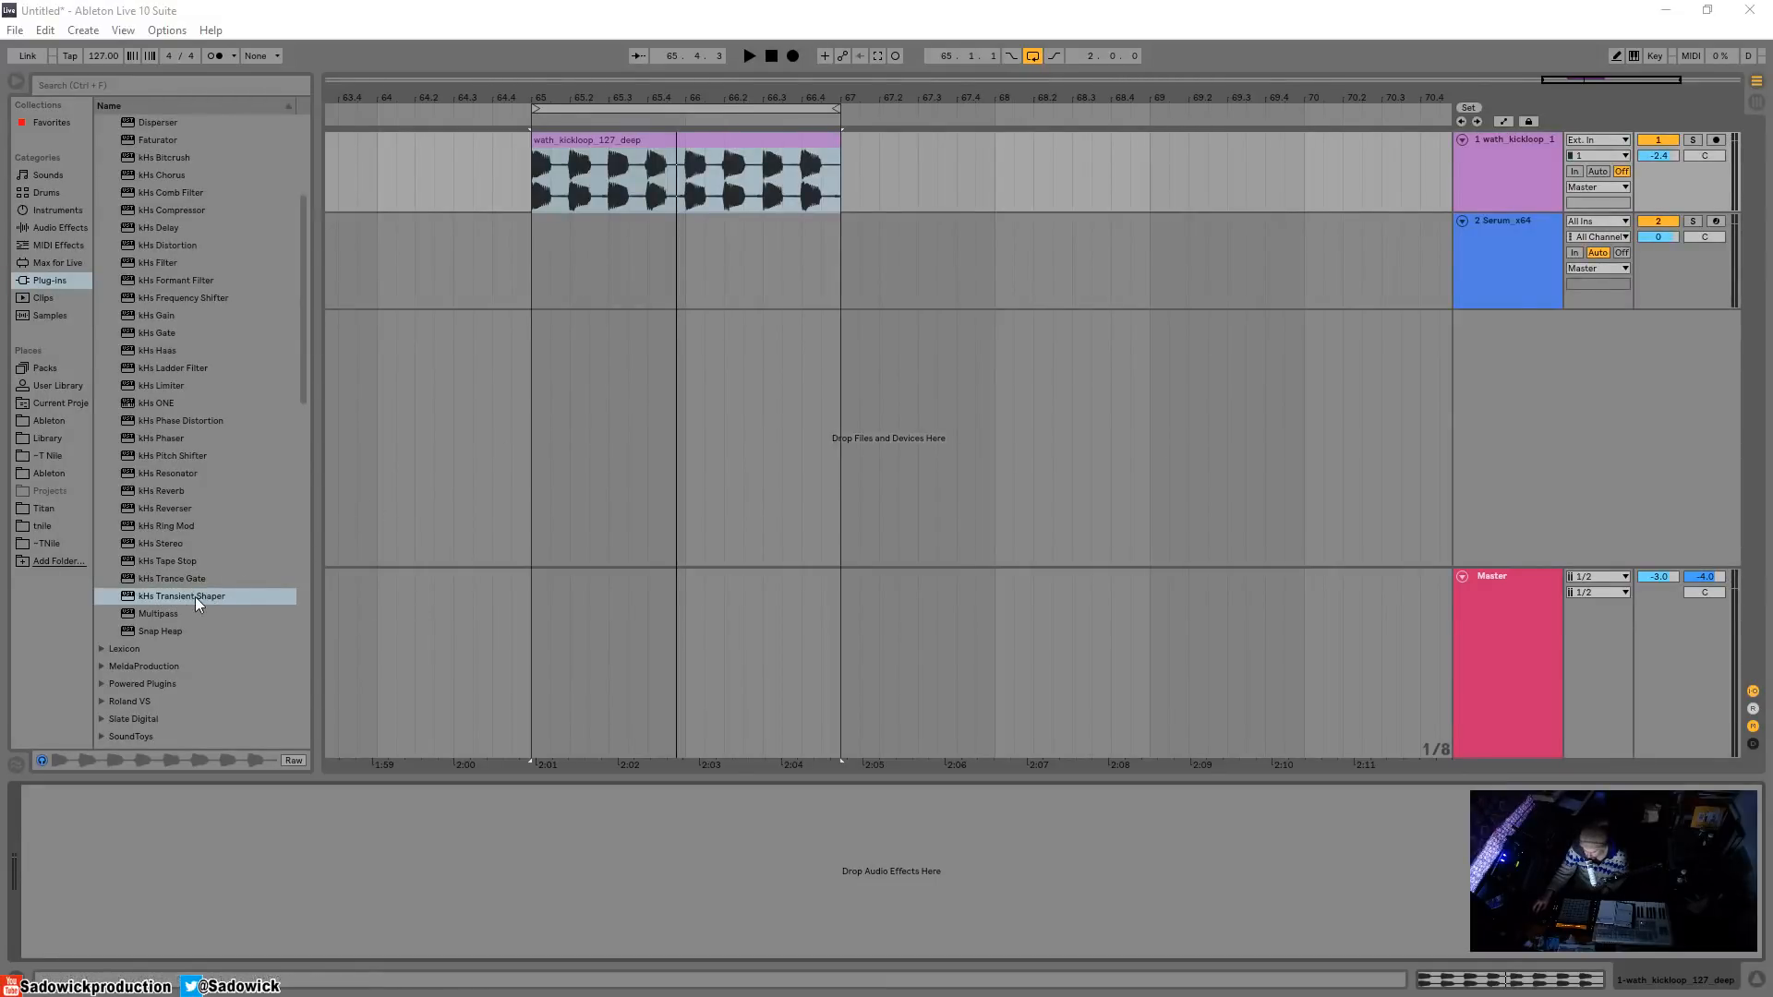
- Add the kHs Transient Shaper to the kick loop track and open its plug-in window over the arrangement
click(163, 591)
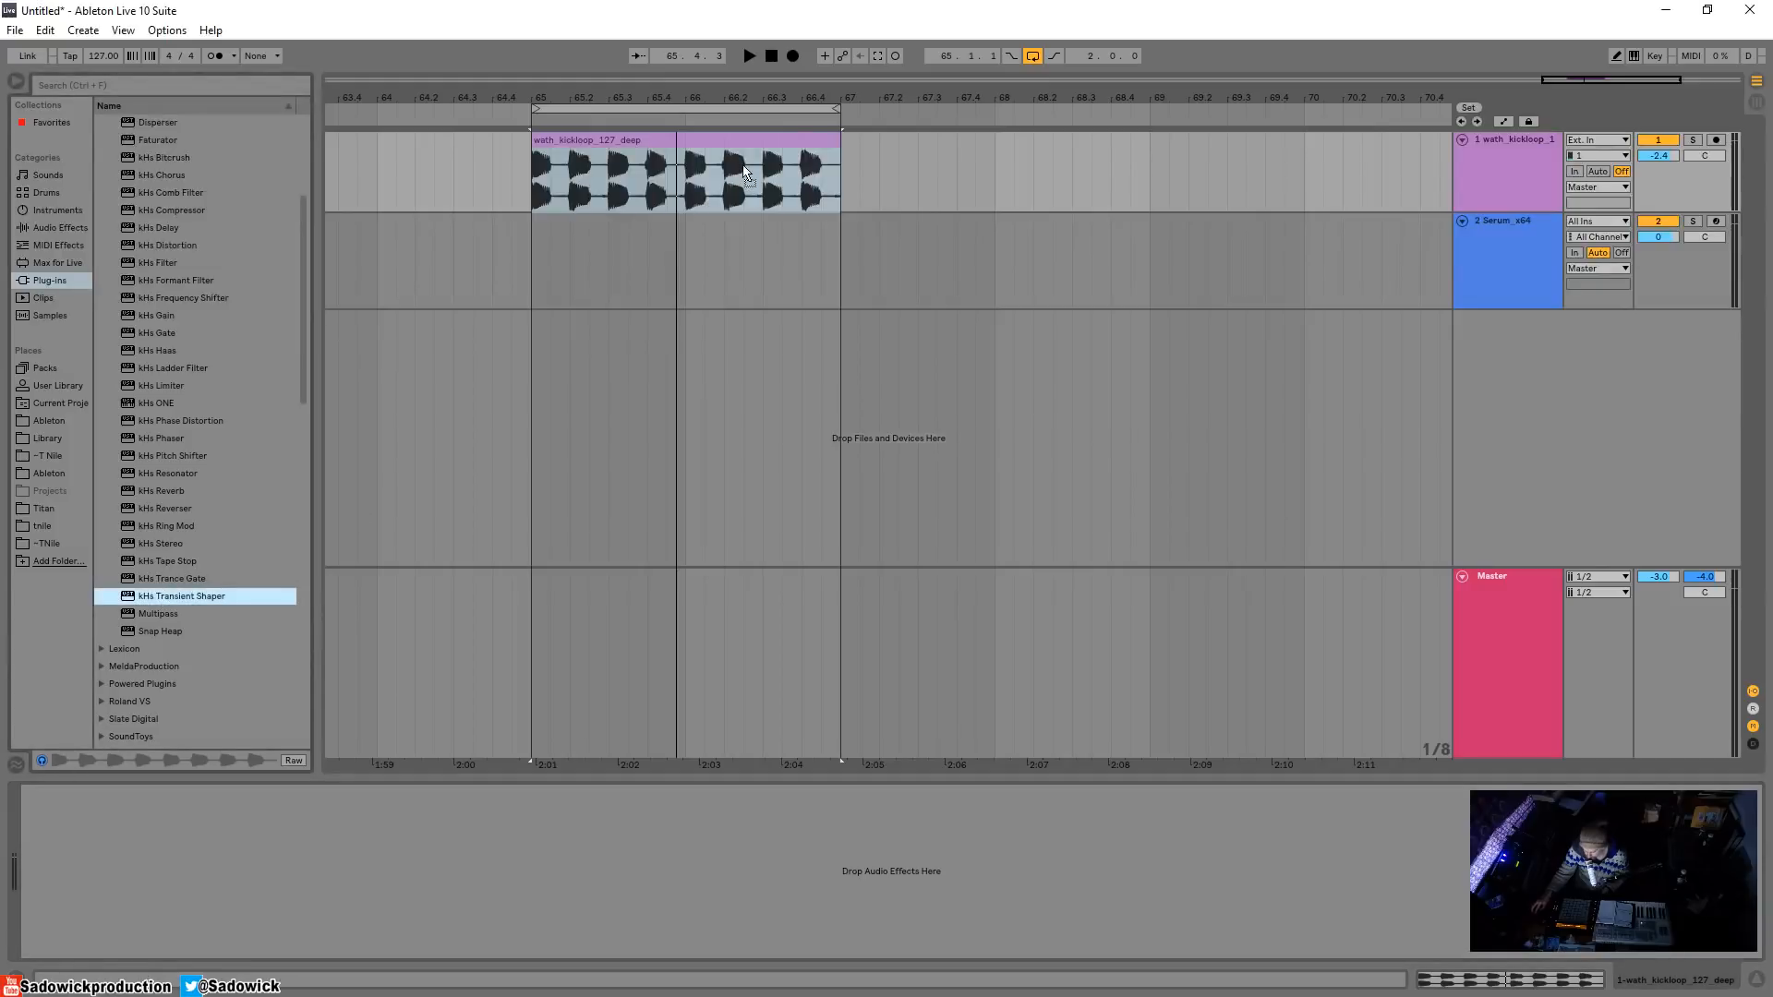
key(Return)
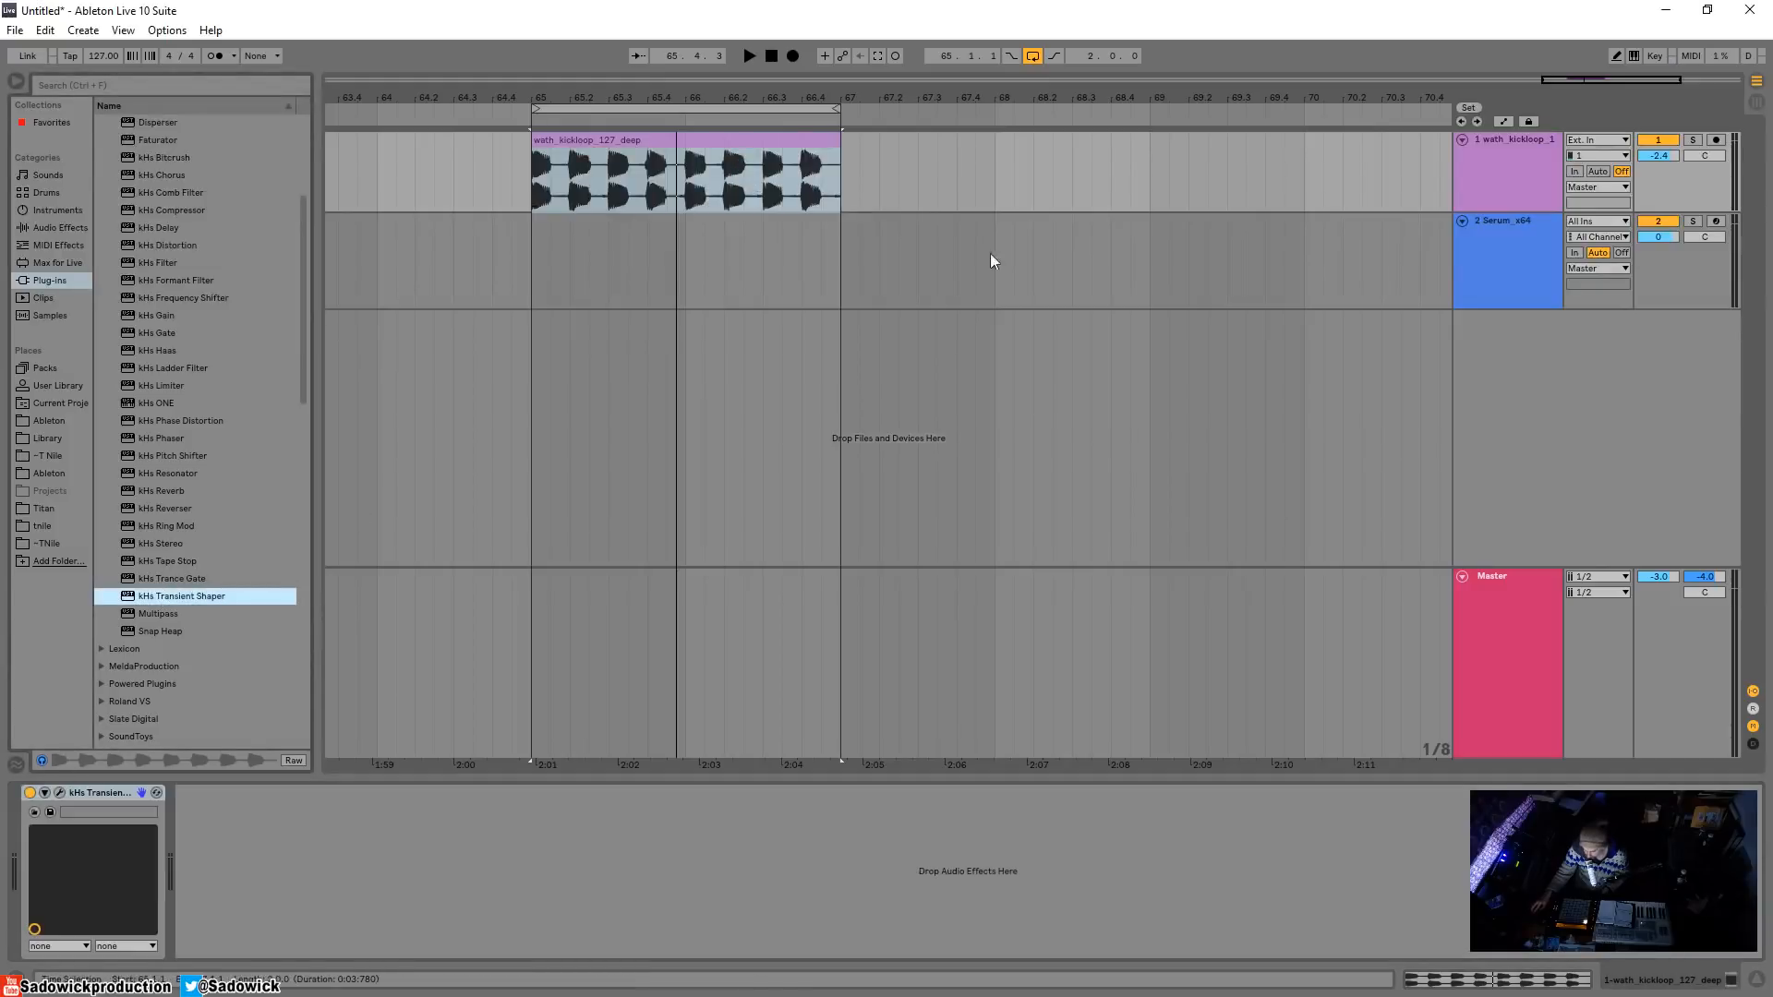
click(60, 792)
mouse_move(965, 234)
mouse_down()
mouse_move(1011, 197)
mouse_move(970, 200)
mouse_up()
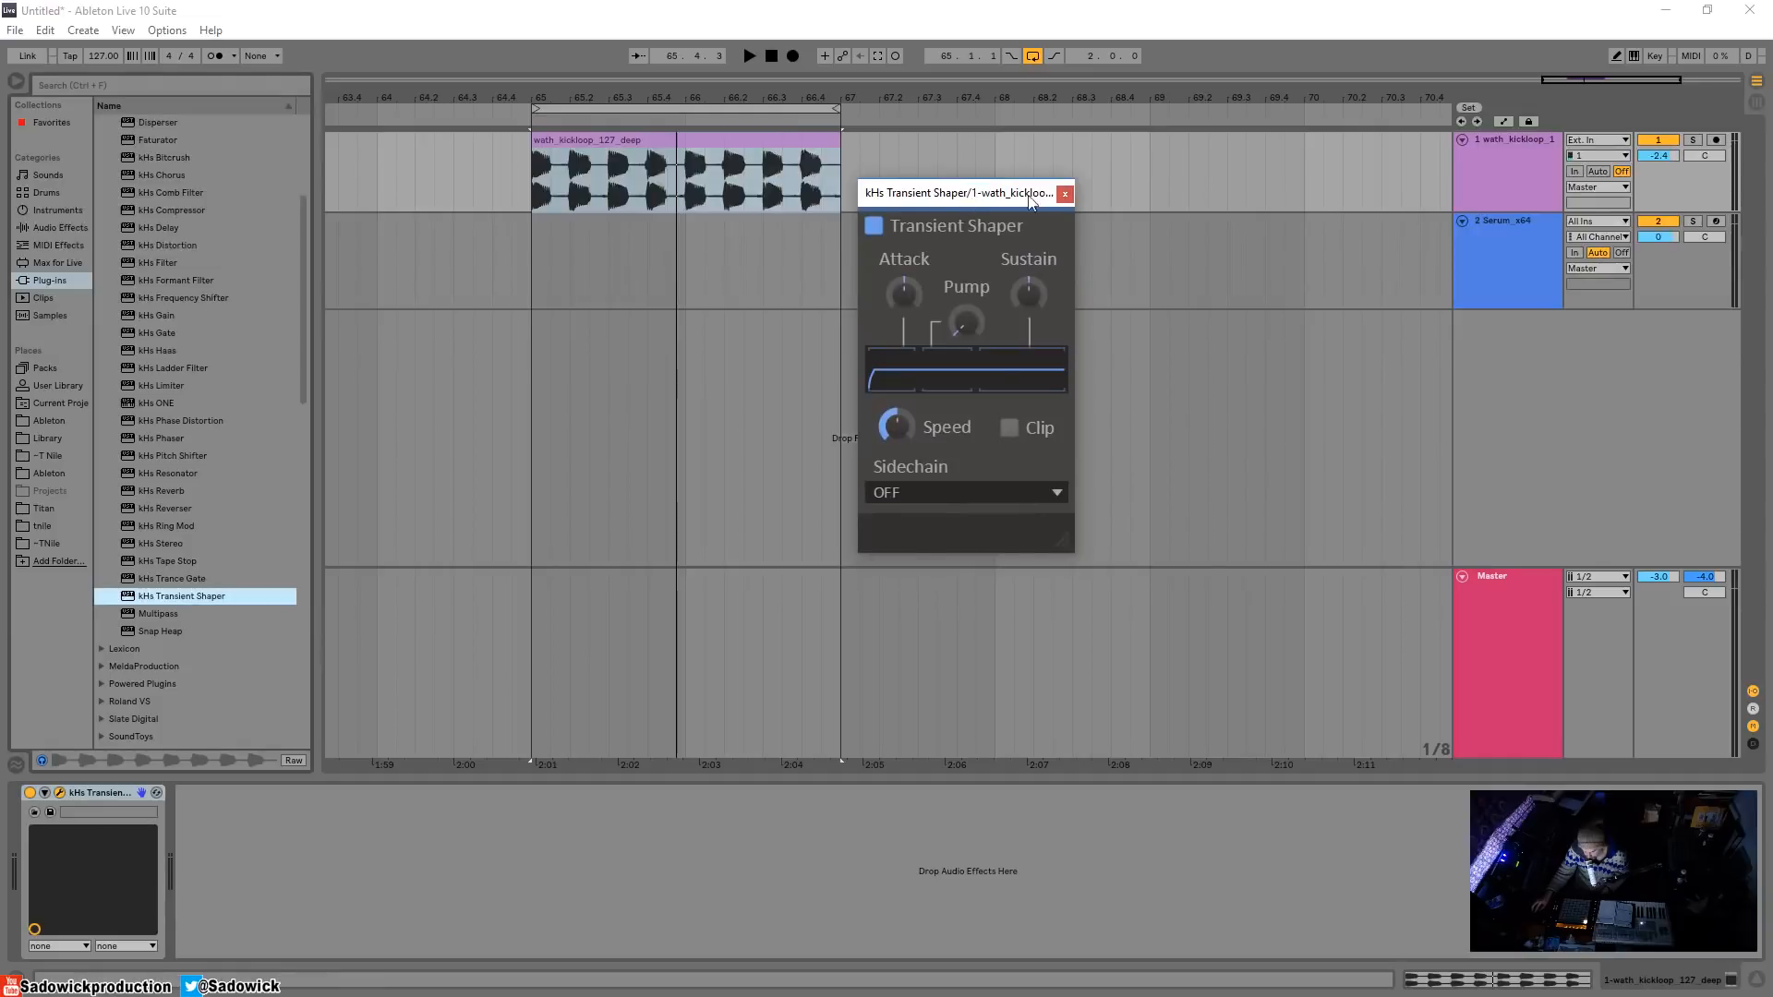
drag(990, 193, 983, 193)
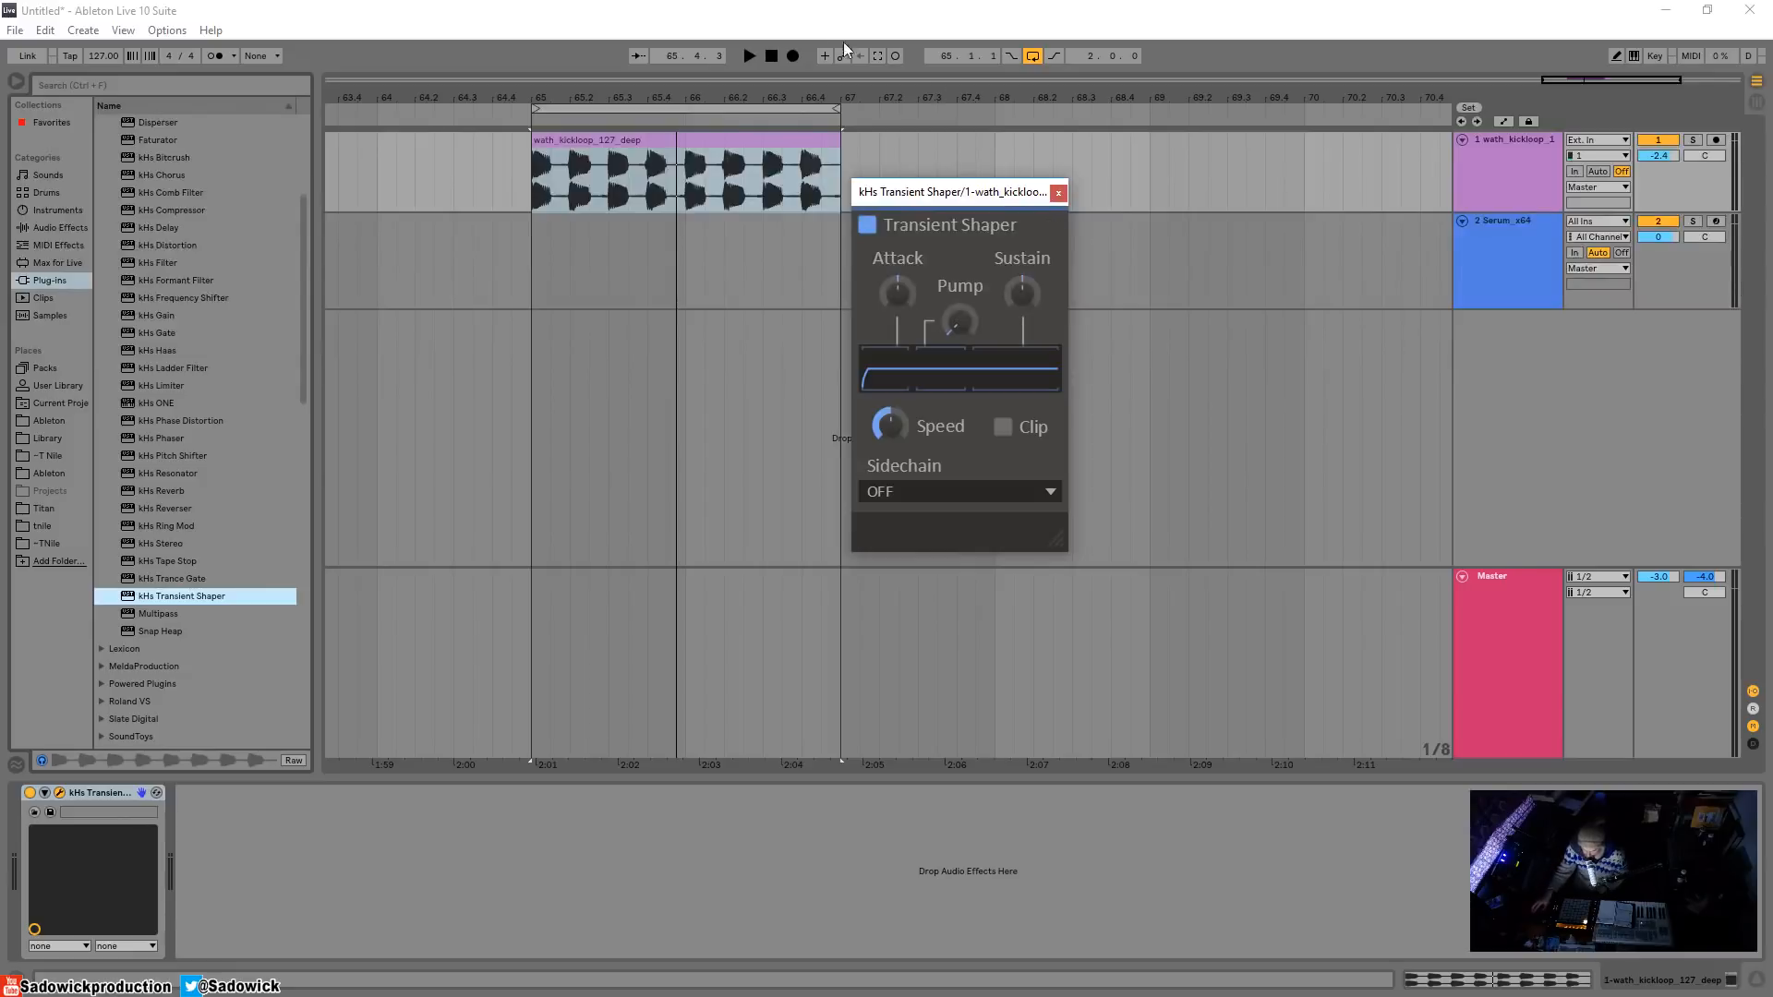
- Examine the kick's attack in the waveform near 65.2 up close, then return to the whole loop and select the clip
drag(600, 92, 623, 182)
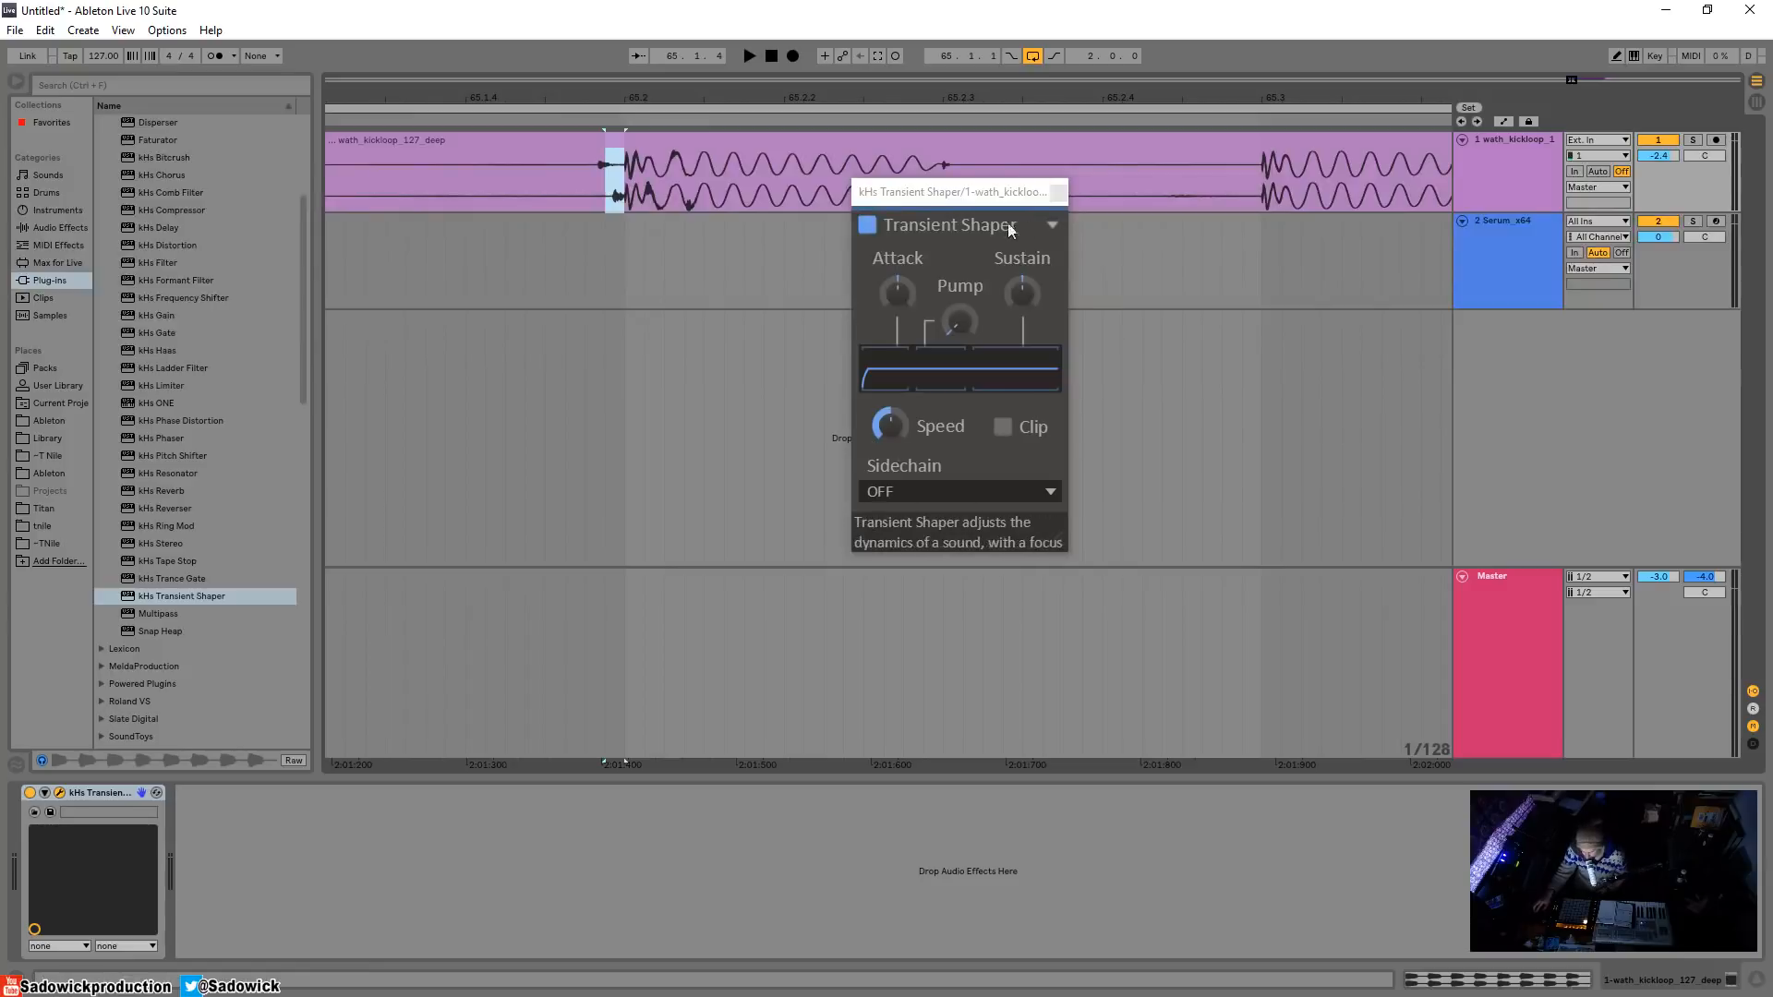
drag(953, 198, 962, 277)
drag(950, 99, 757, 23)
click(773, 145)
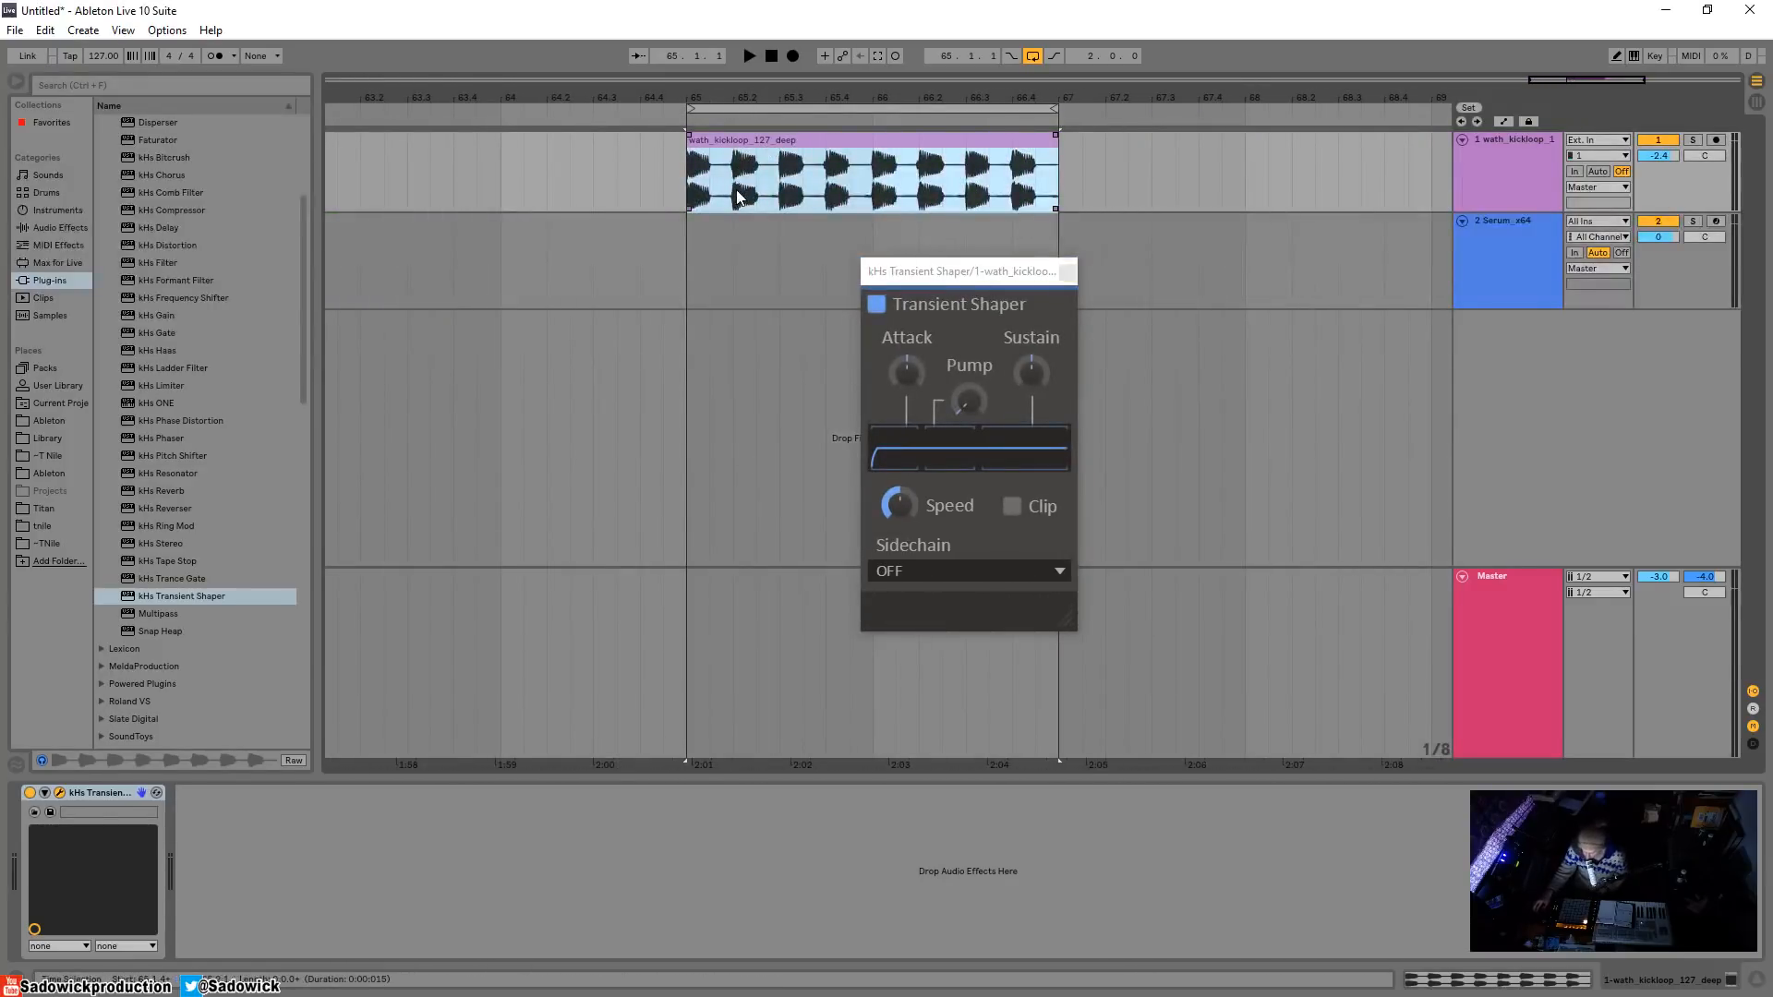
- Move the Transient Shaper window clear of the kick clip and listen to the loop with the default settings
drag(942, 259, 1152, 251)
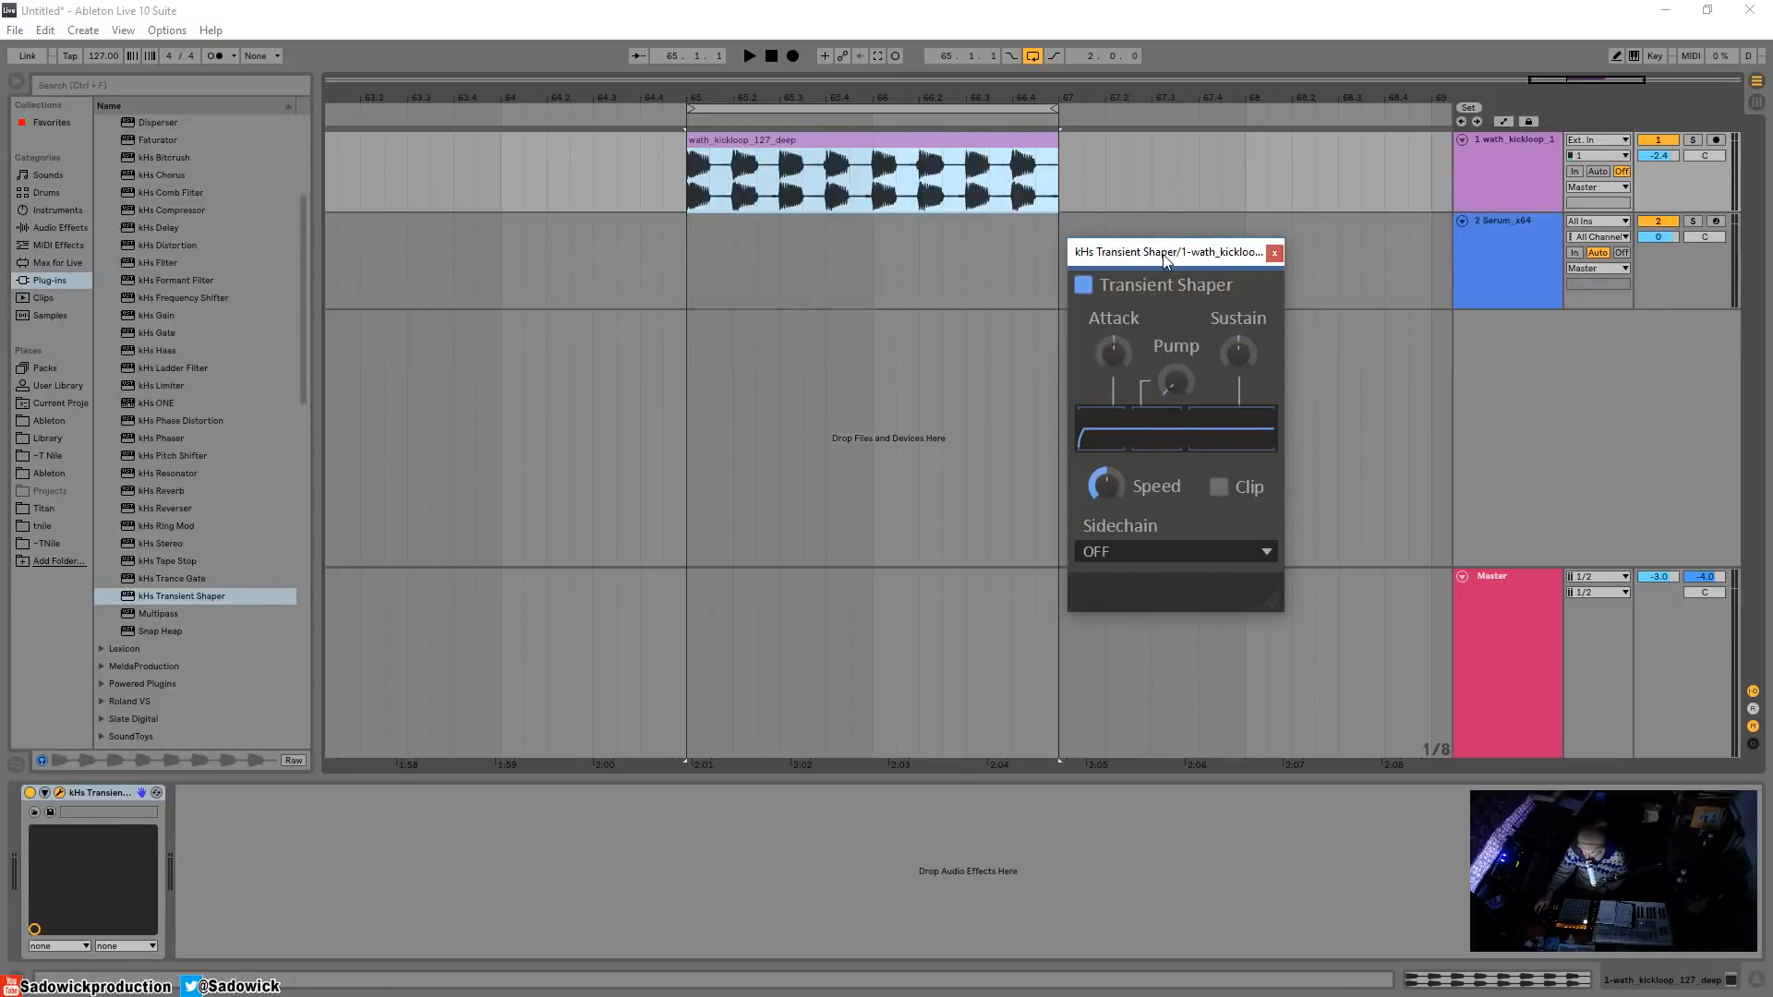
drag(1166, 260, 1178, 247)
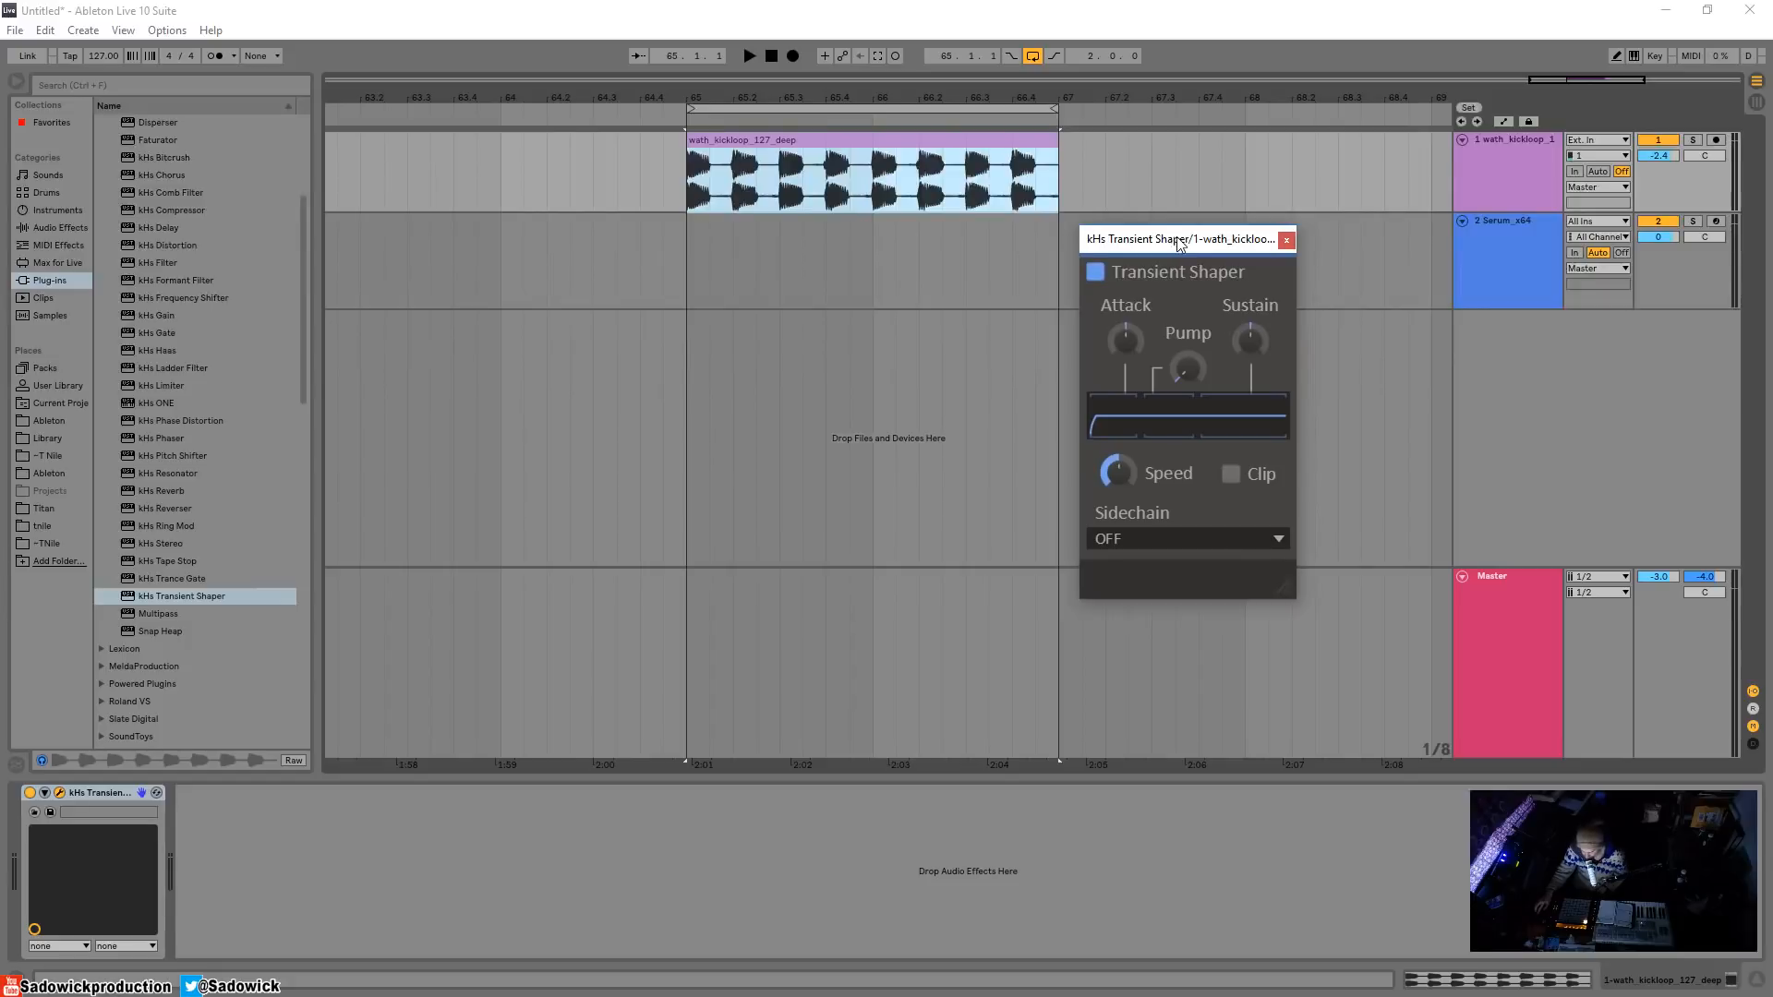
drag(1173, 241, 551, 258)
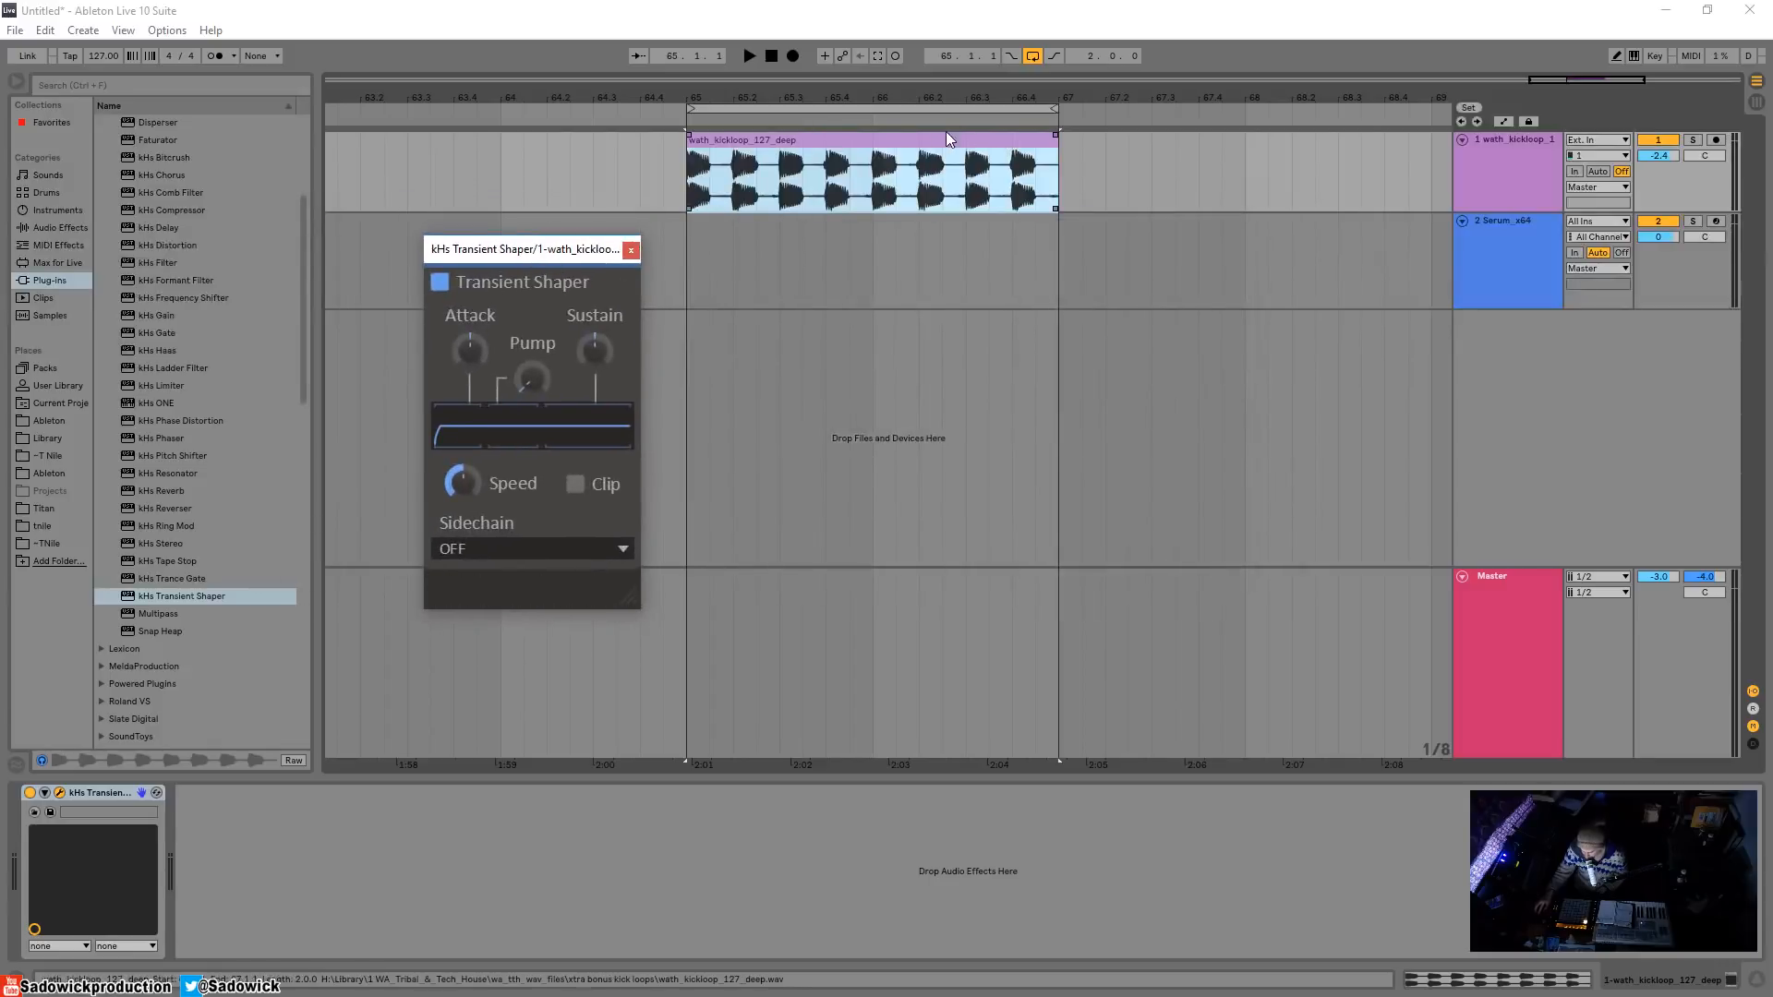
click(855, 143)
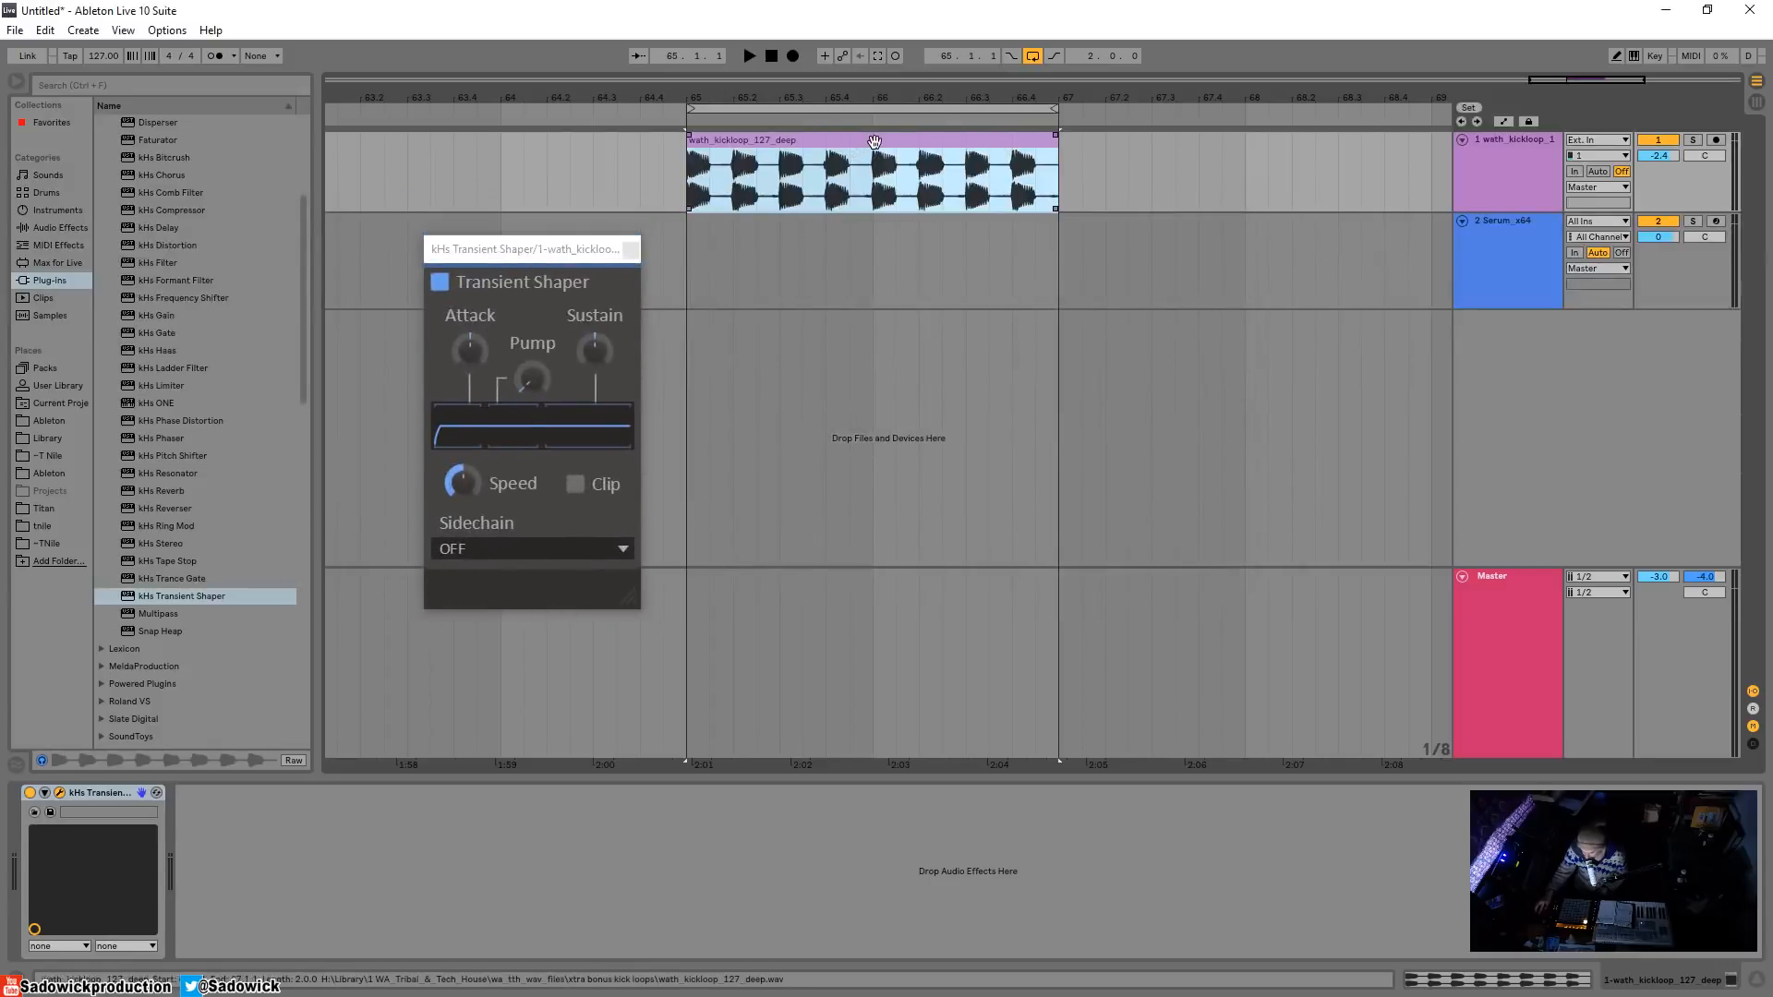
key(space)
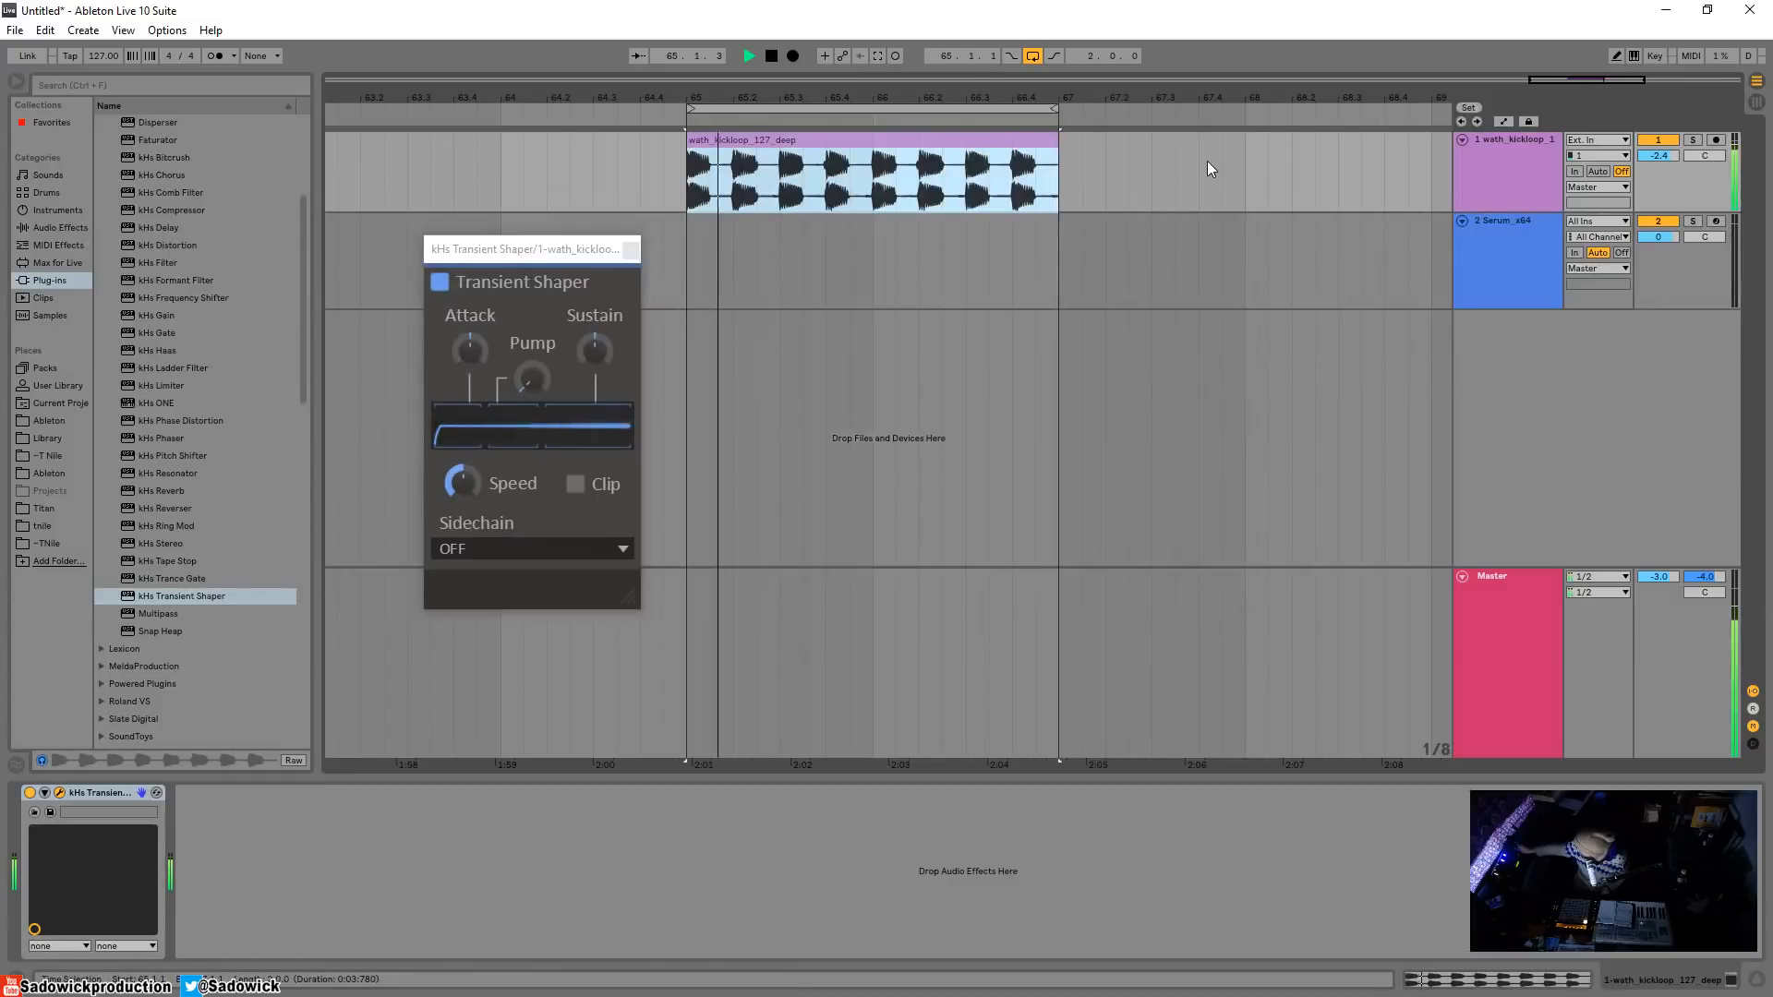
key(space)
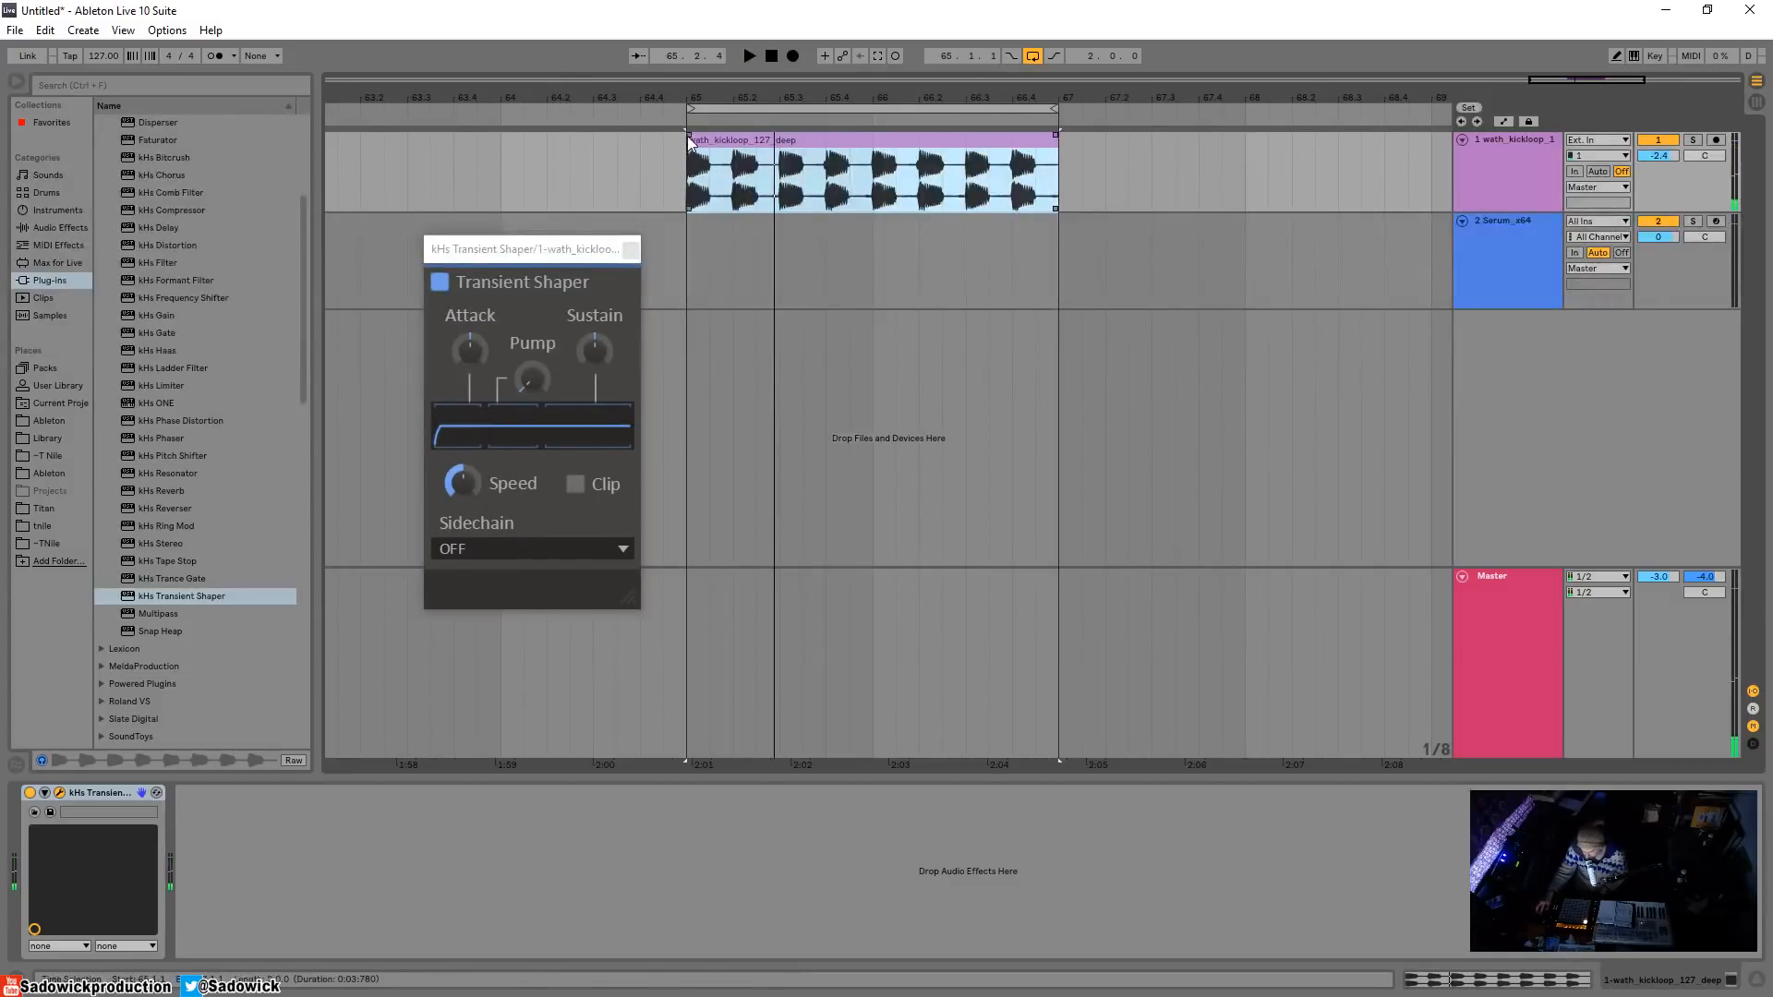
click(772, 139)
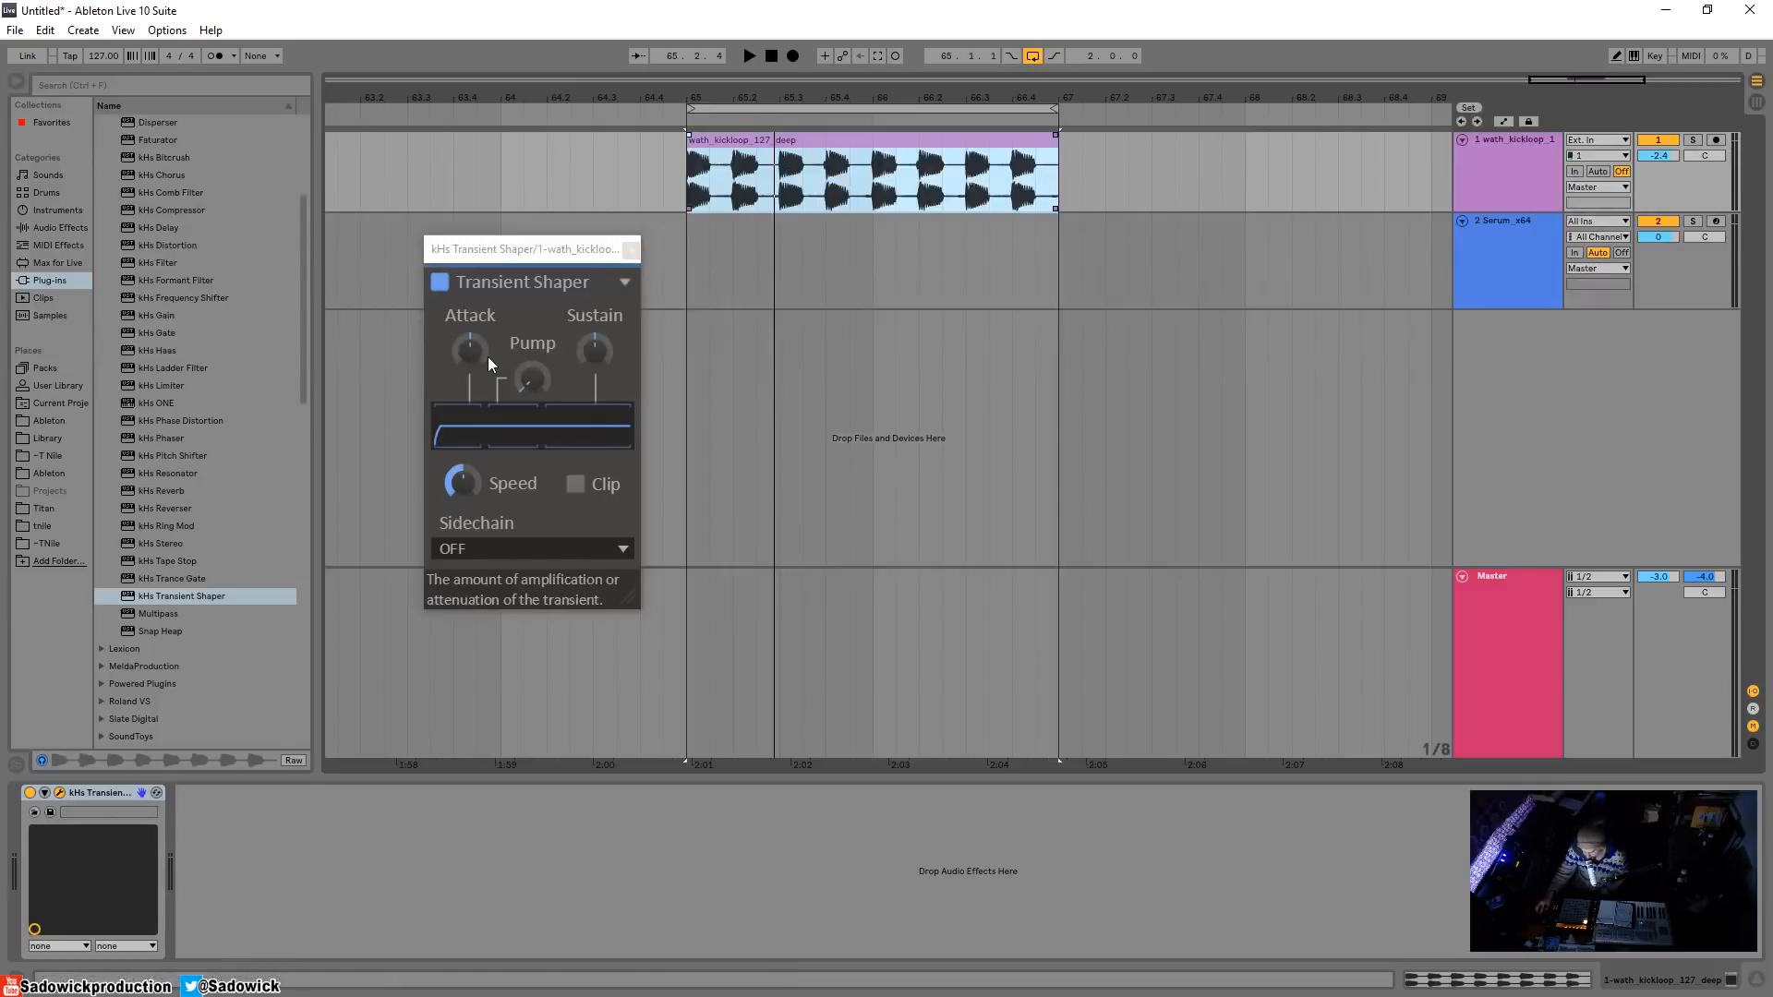
- Audition the loop with Attack raised and with Attack lowered, then reset Attack to its default
key(space)
drag(471, 351, 470, 323)
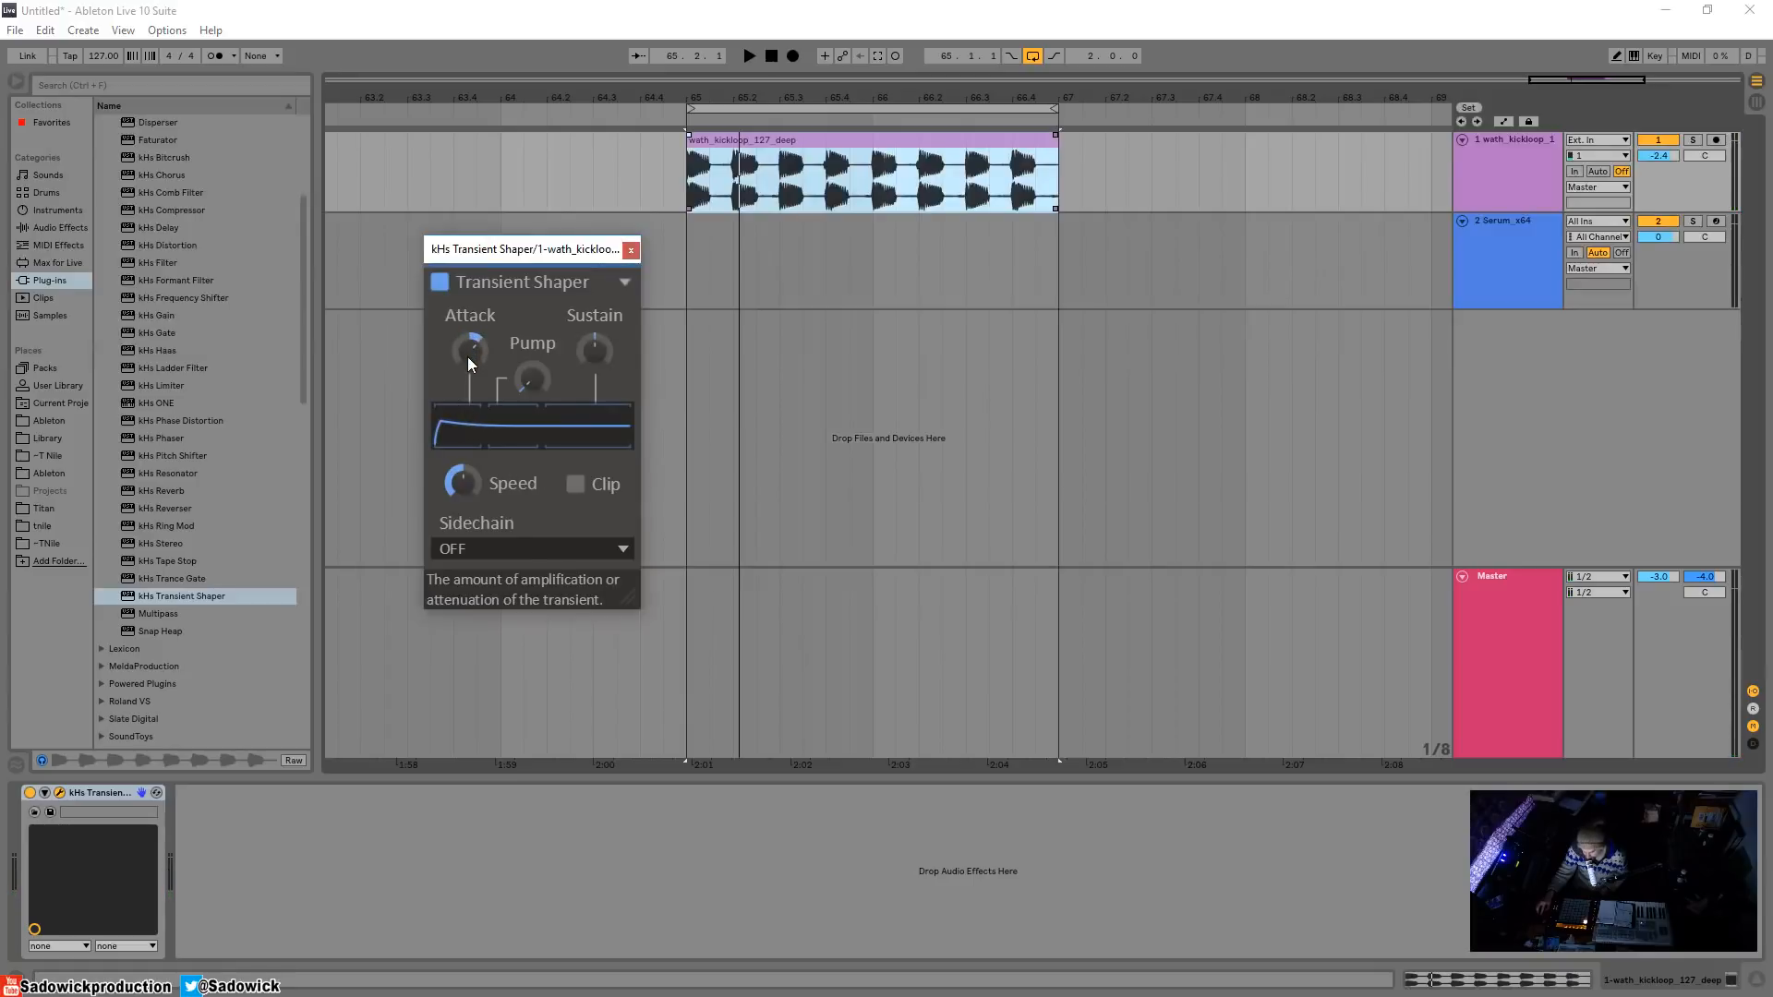
mouse_move(467, 357)
mouse_down()
mouse_move(467, 378)
mouse_move(465, 336)
mouse_up()
key(space)
key(space)
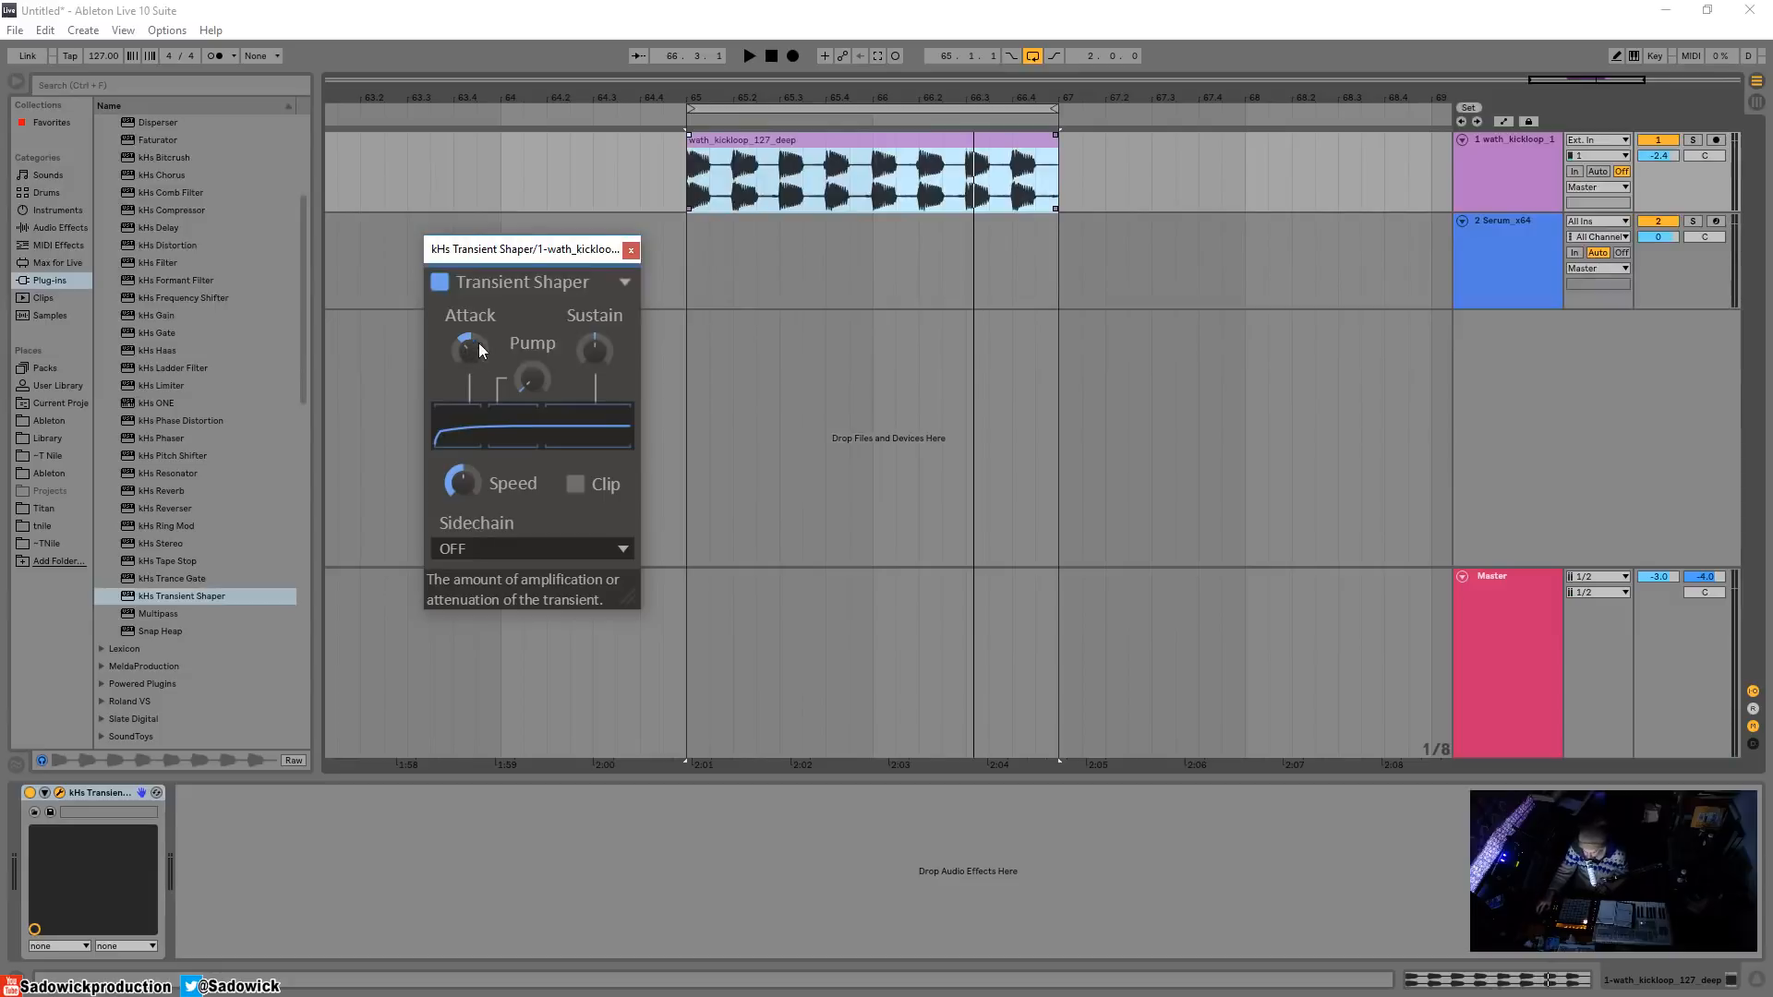
double_click(468, 349)
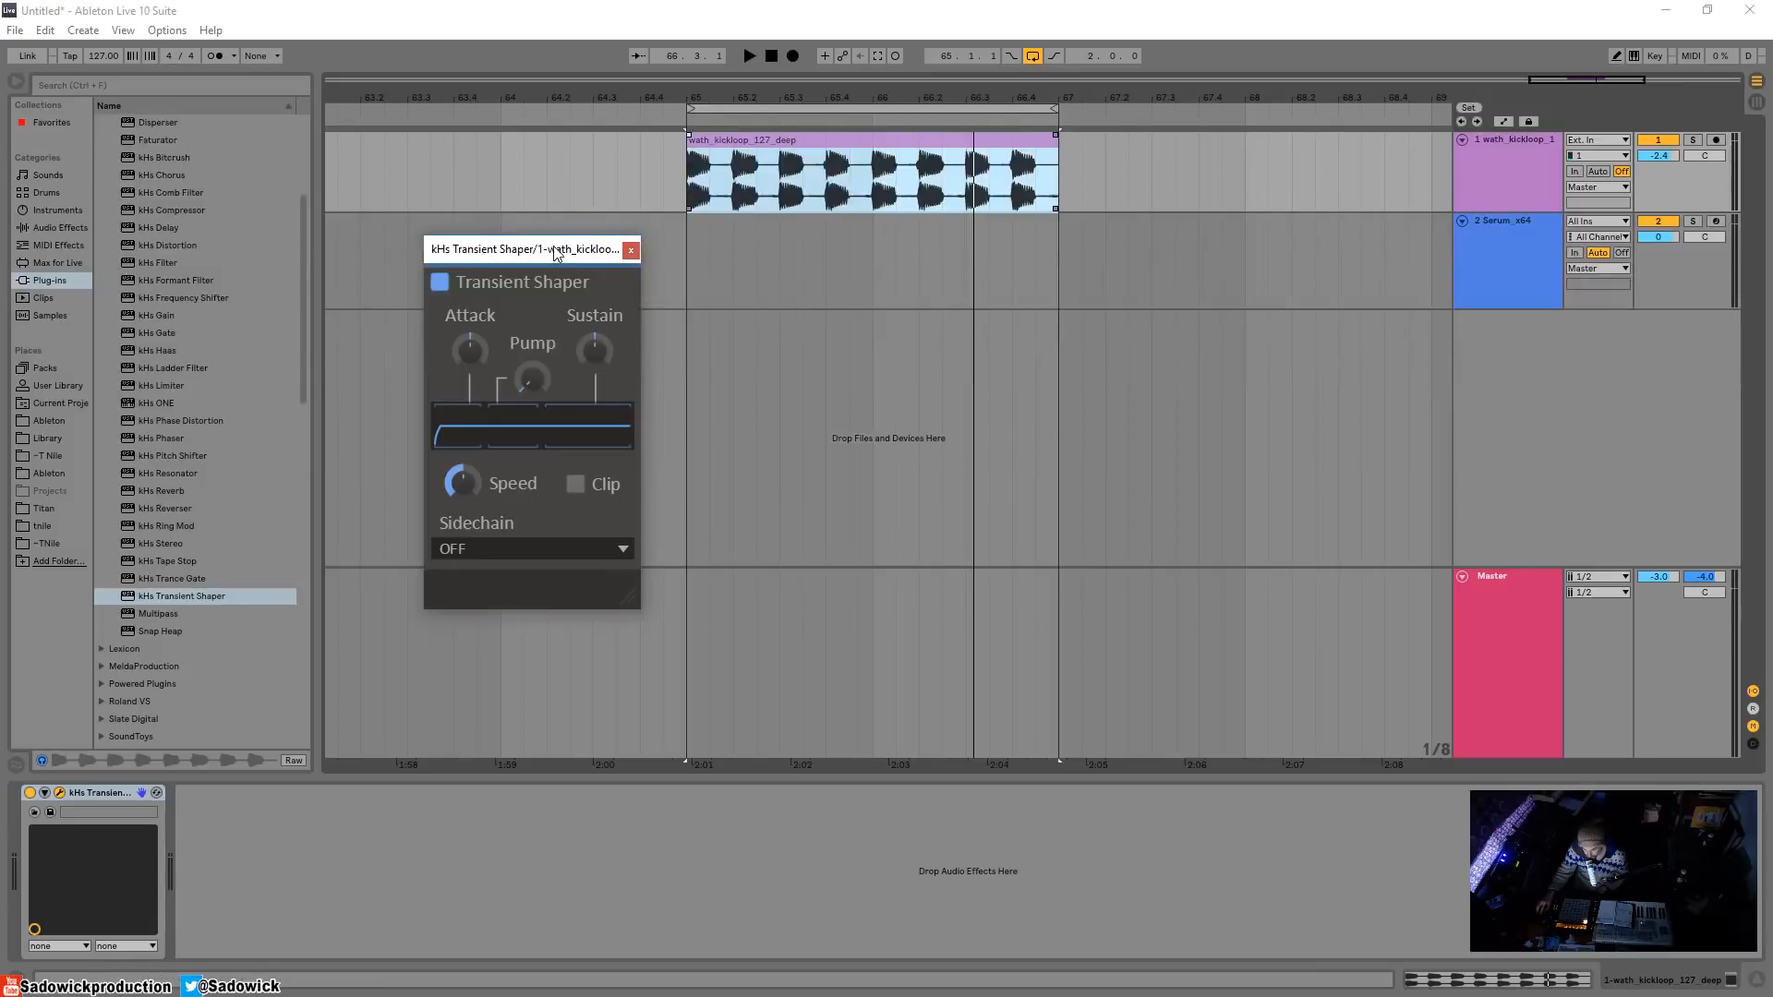
- Boost Attack and offset the level with a kHs Gain set to -11.42 dB after the Transient Shaper, then play the loop
drag(471, 365, 471, 352)
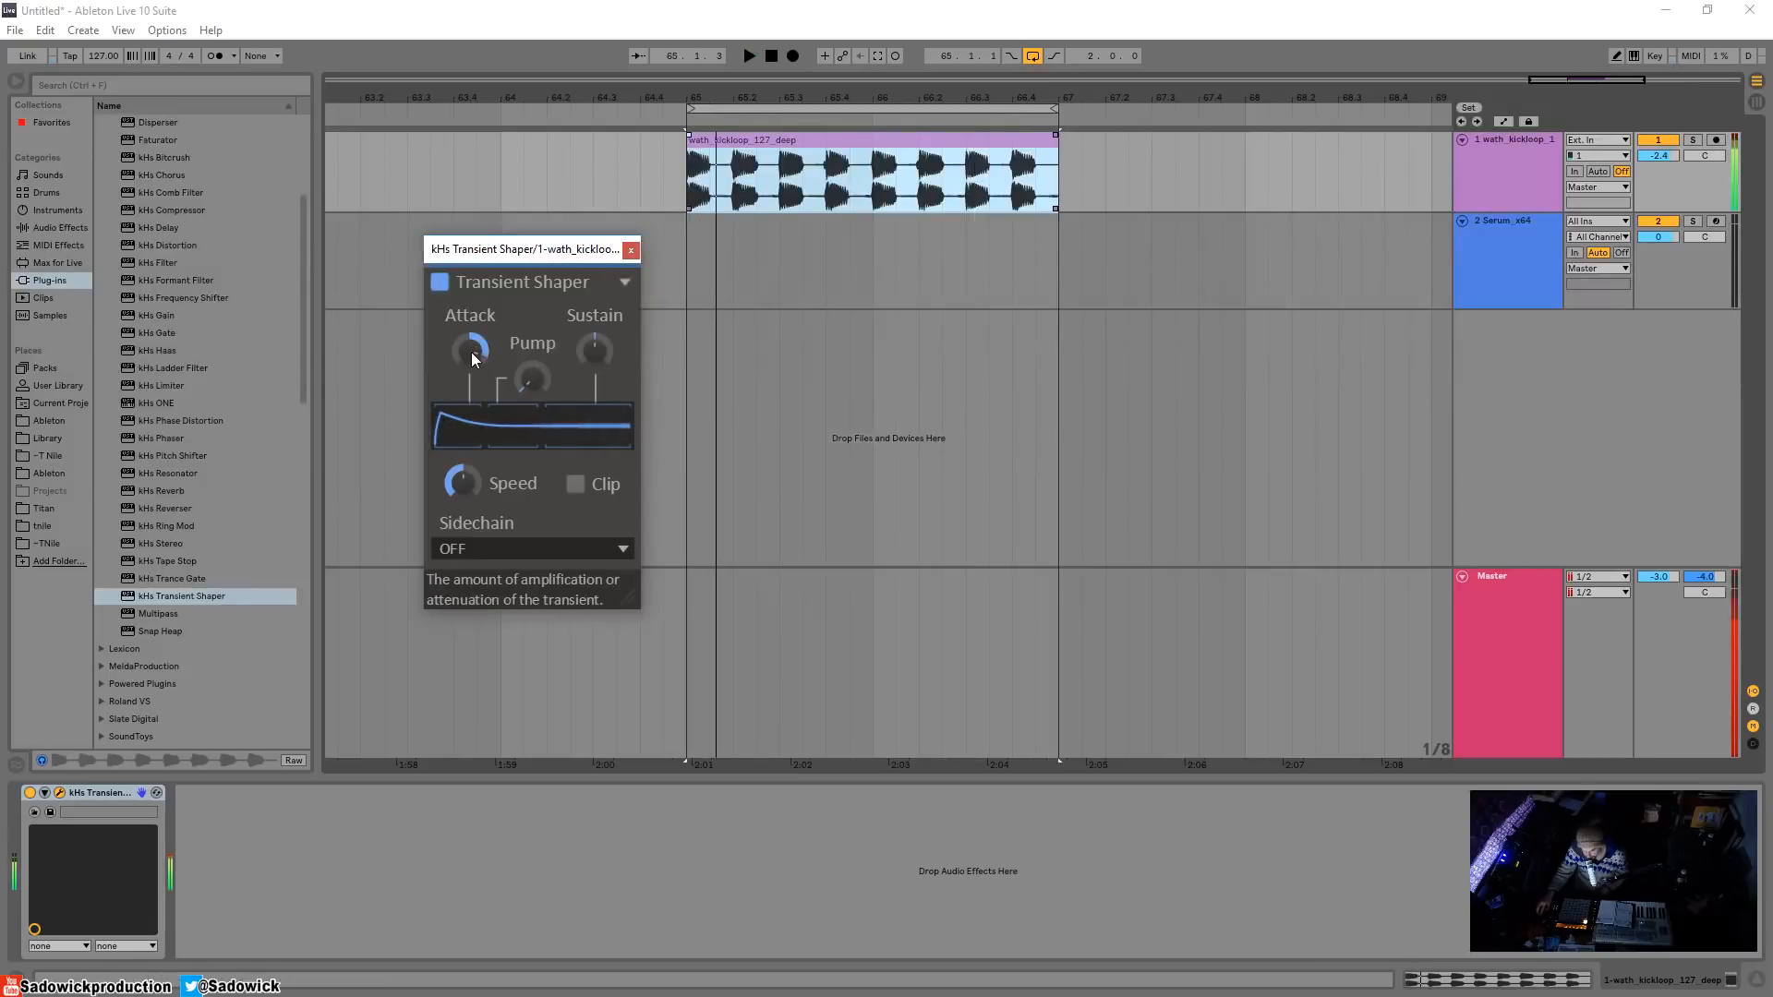
drag(471, 353, 471, 362)
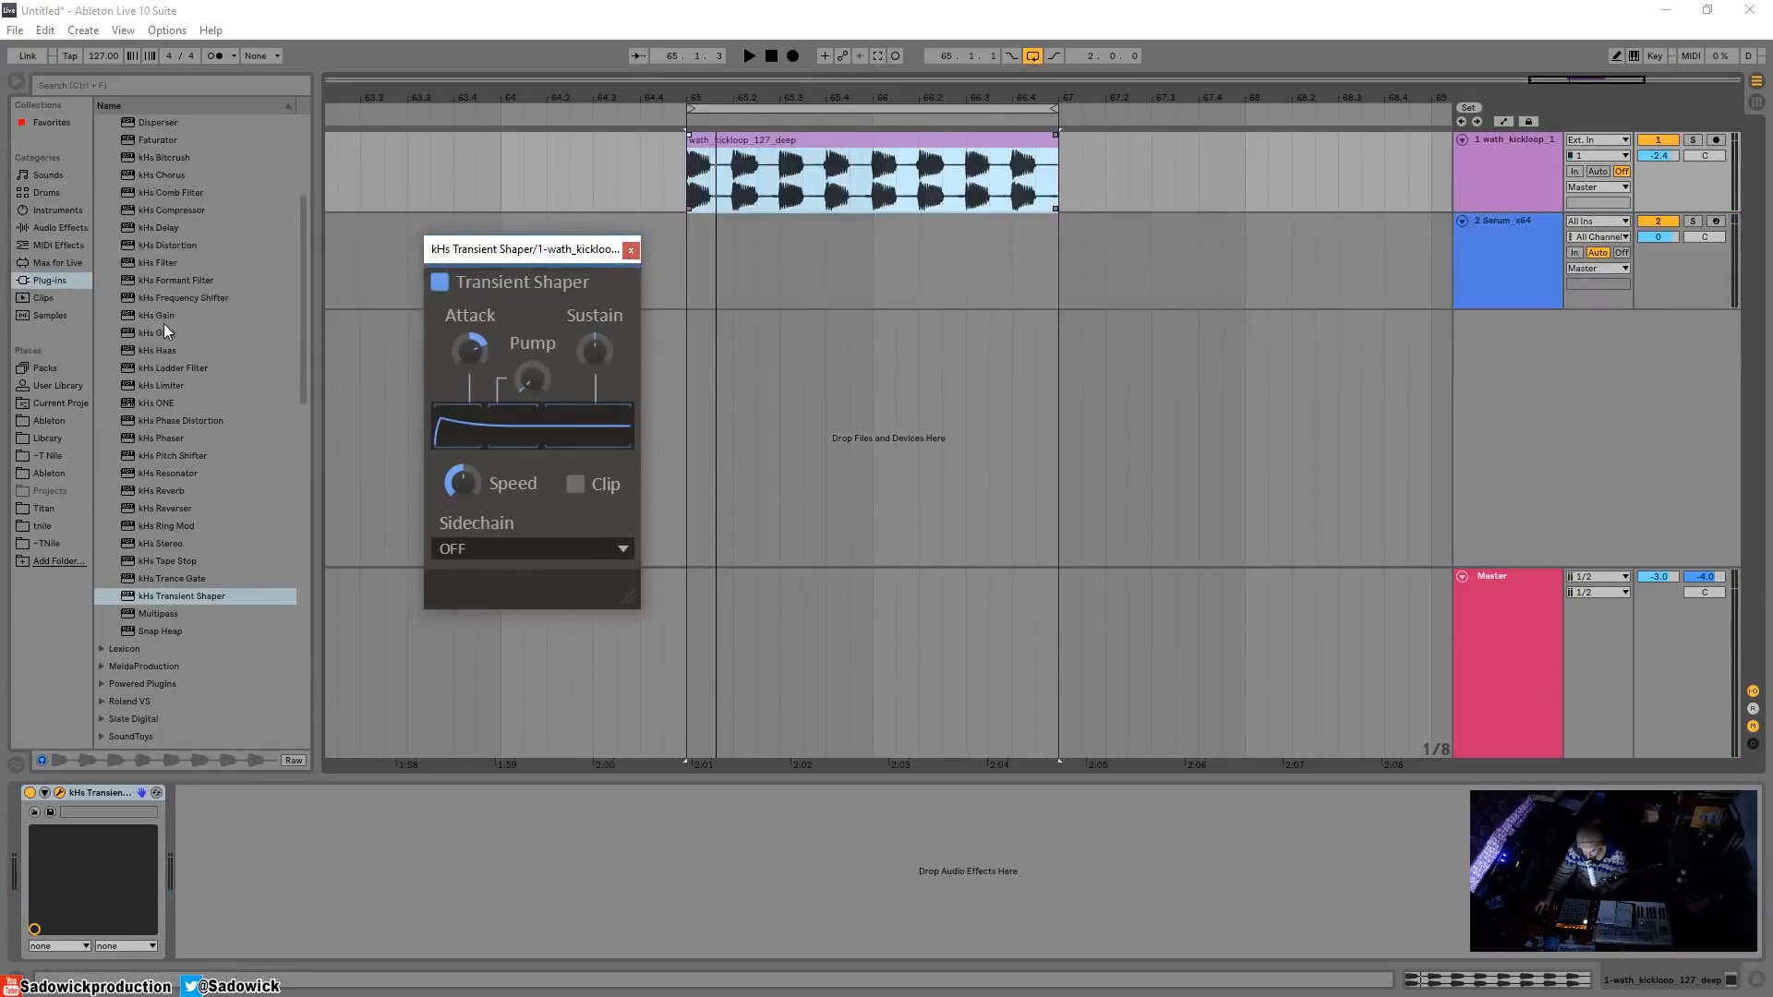
drag(164, 317, 430, 831)
click(214, 793)
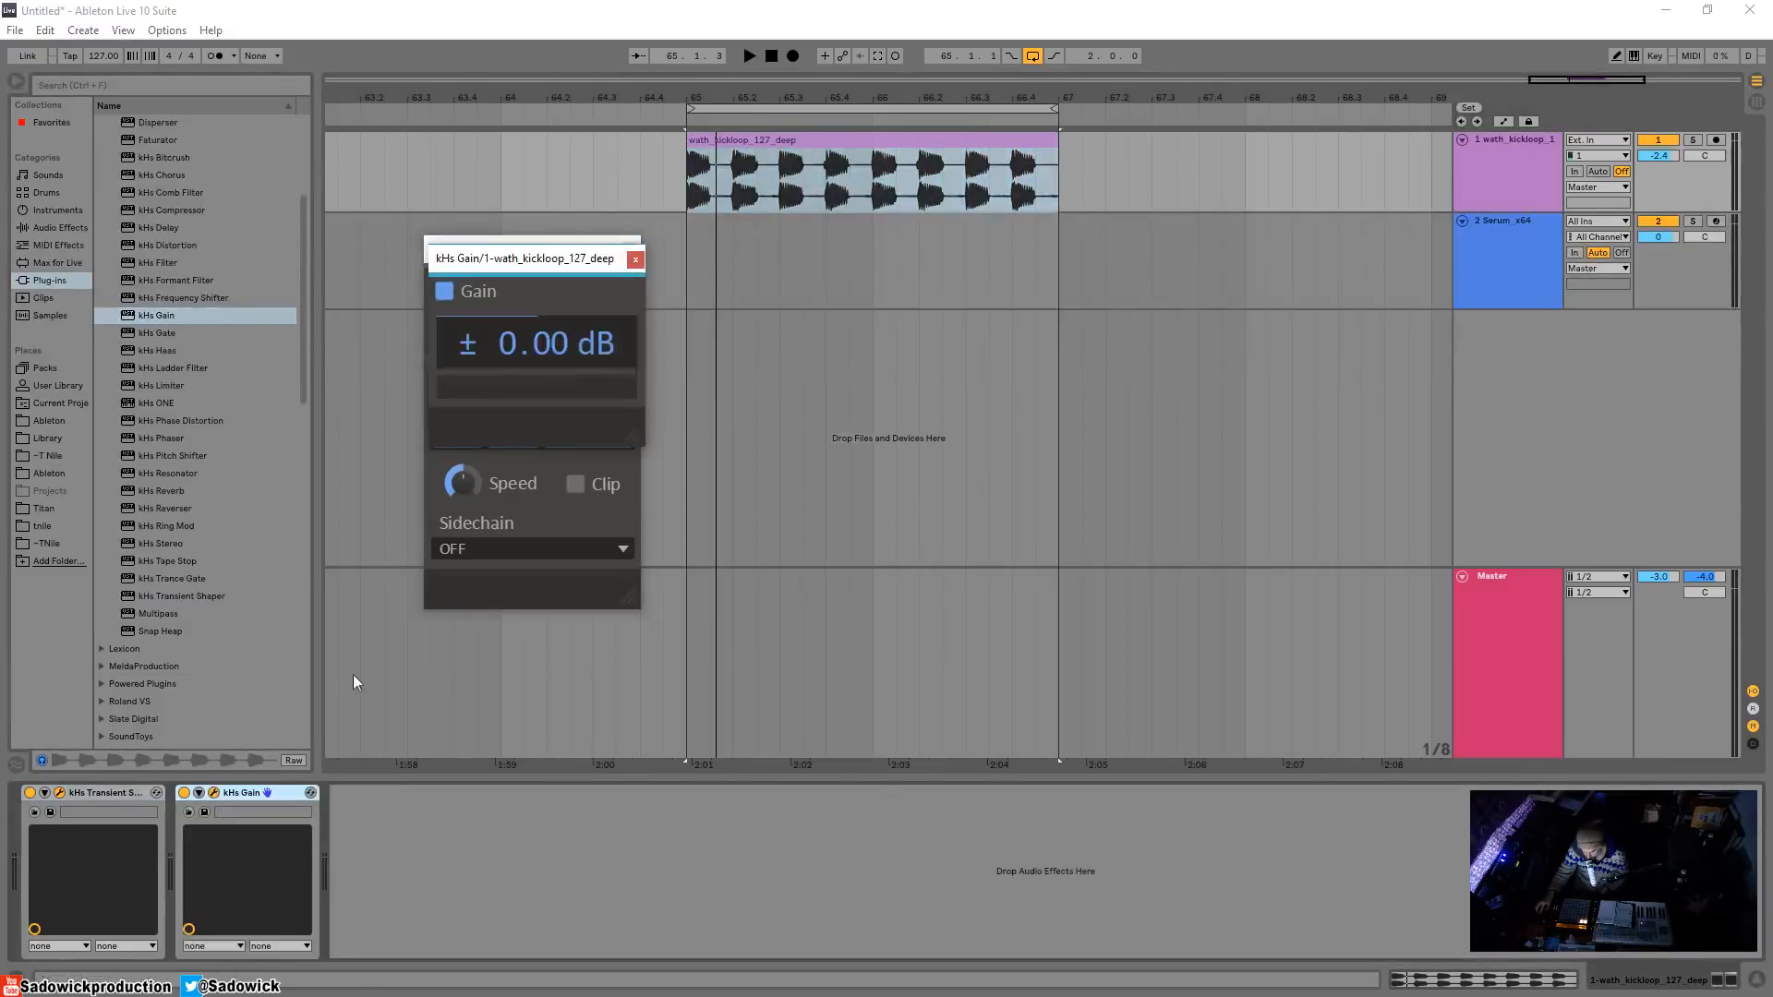
drag(486, 341, 486, 434)
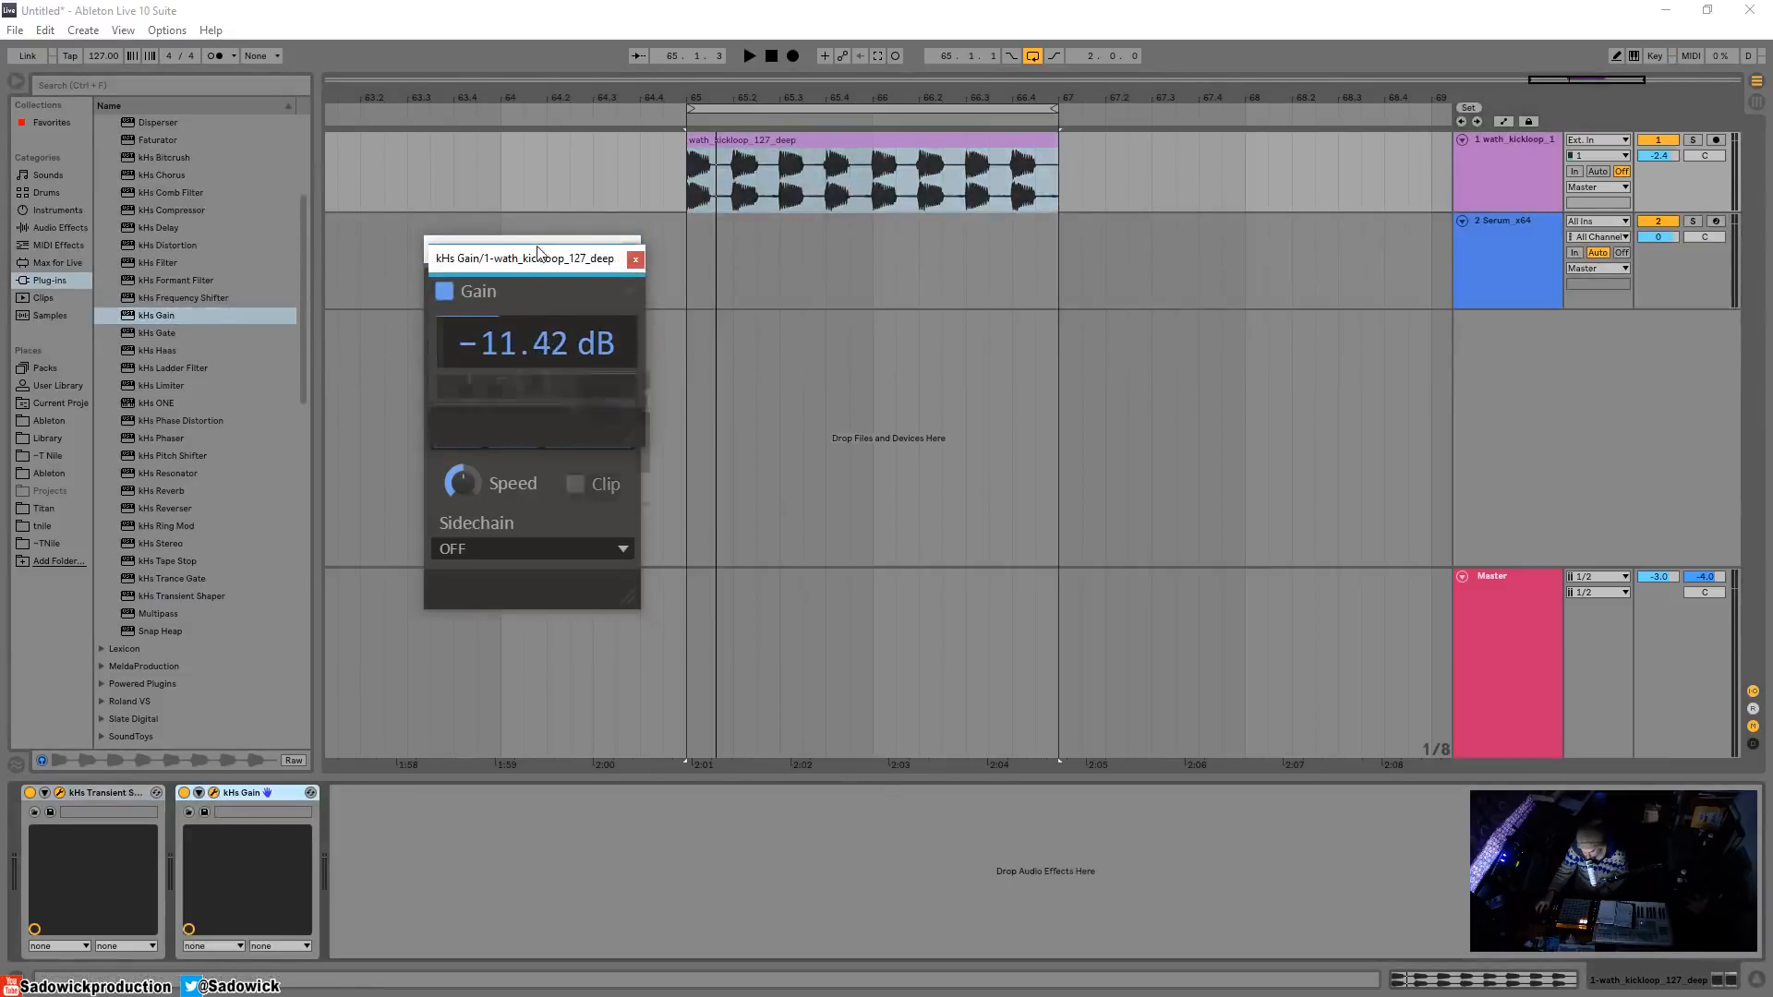
drag(533, 250, 813, 351)
key(space)
key(space)
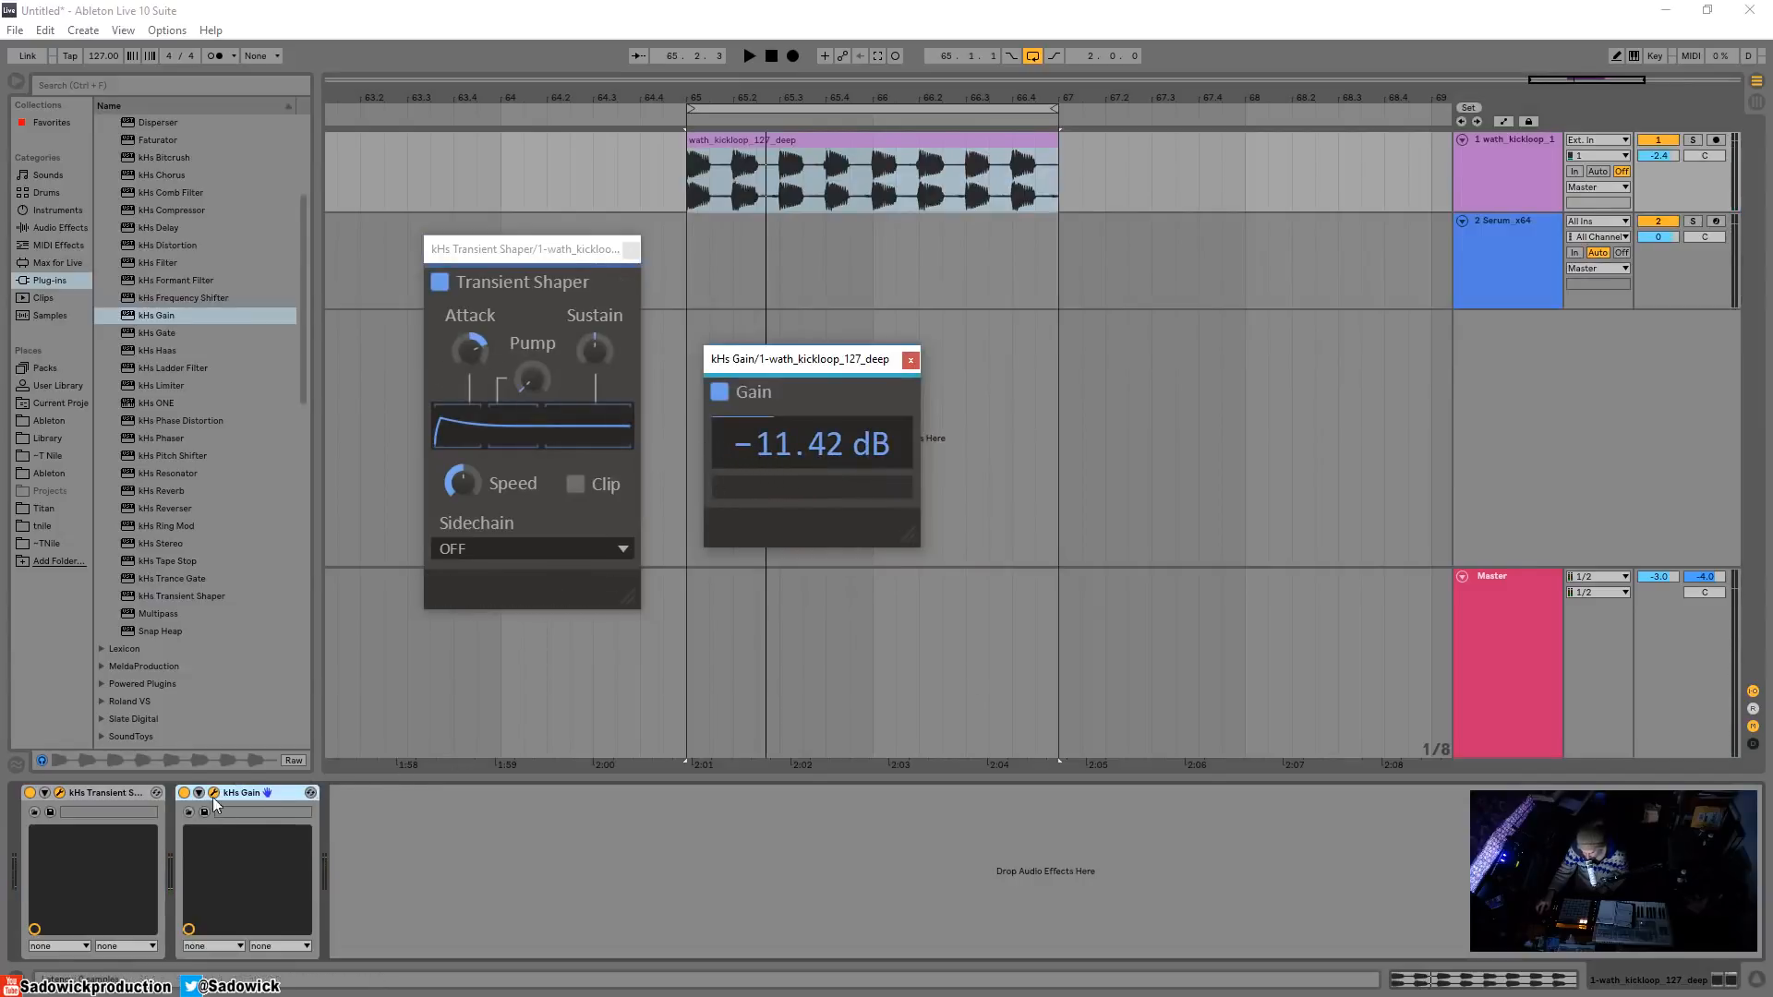
- Delete the kHs Gain device from the kick track and reset the Transient Shaper's Attack to its default
right_click(249, 794)
click(266, 797)
double_click(476, 348)
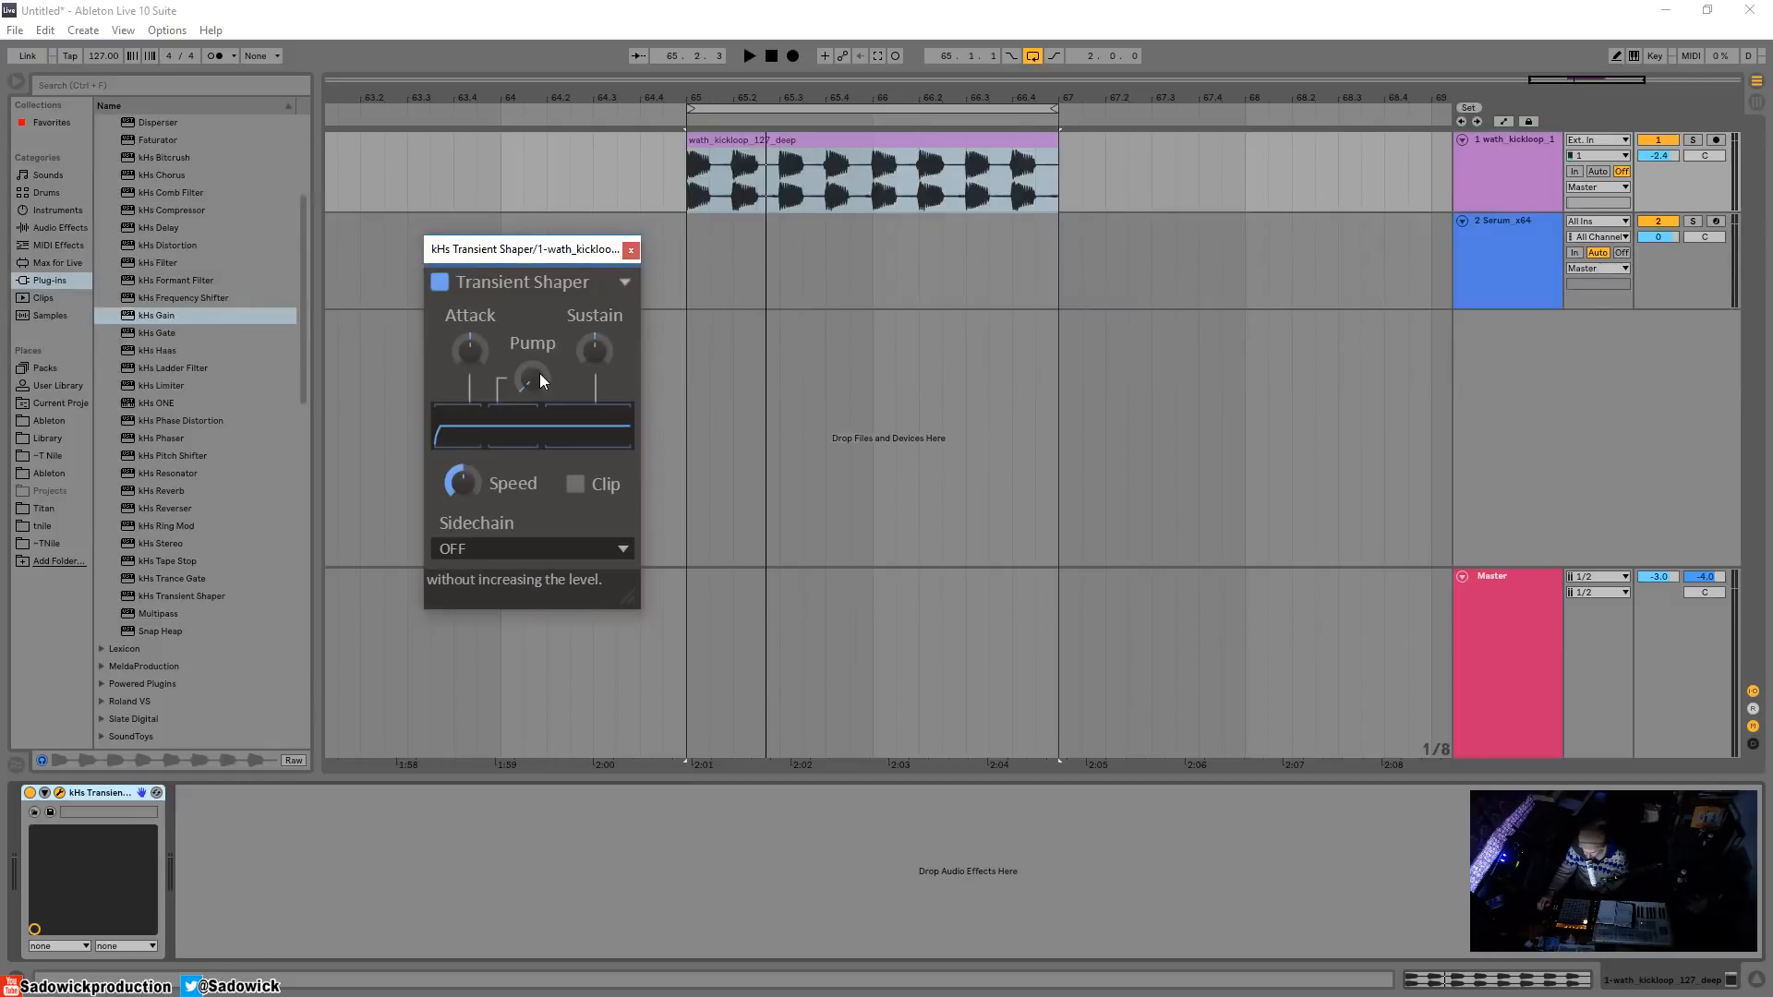
- Raise the Transient Shaper's Pump past its midpoint while auditioning the kick loop
drag(540, 373, 539, 335)
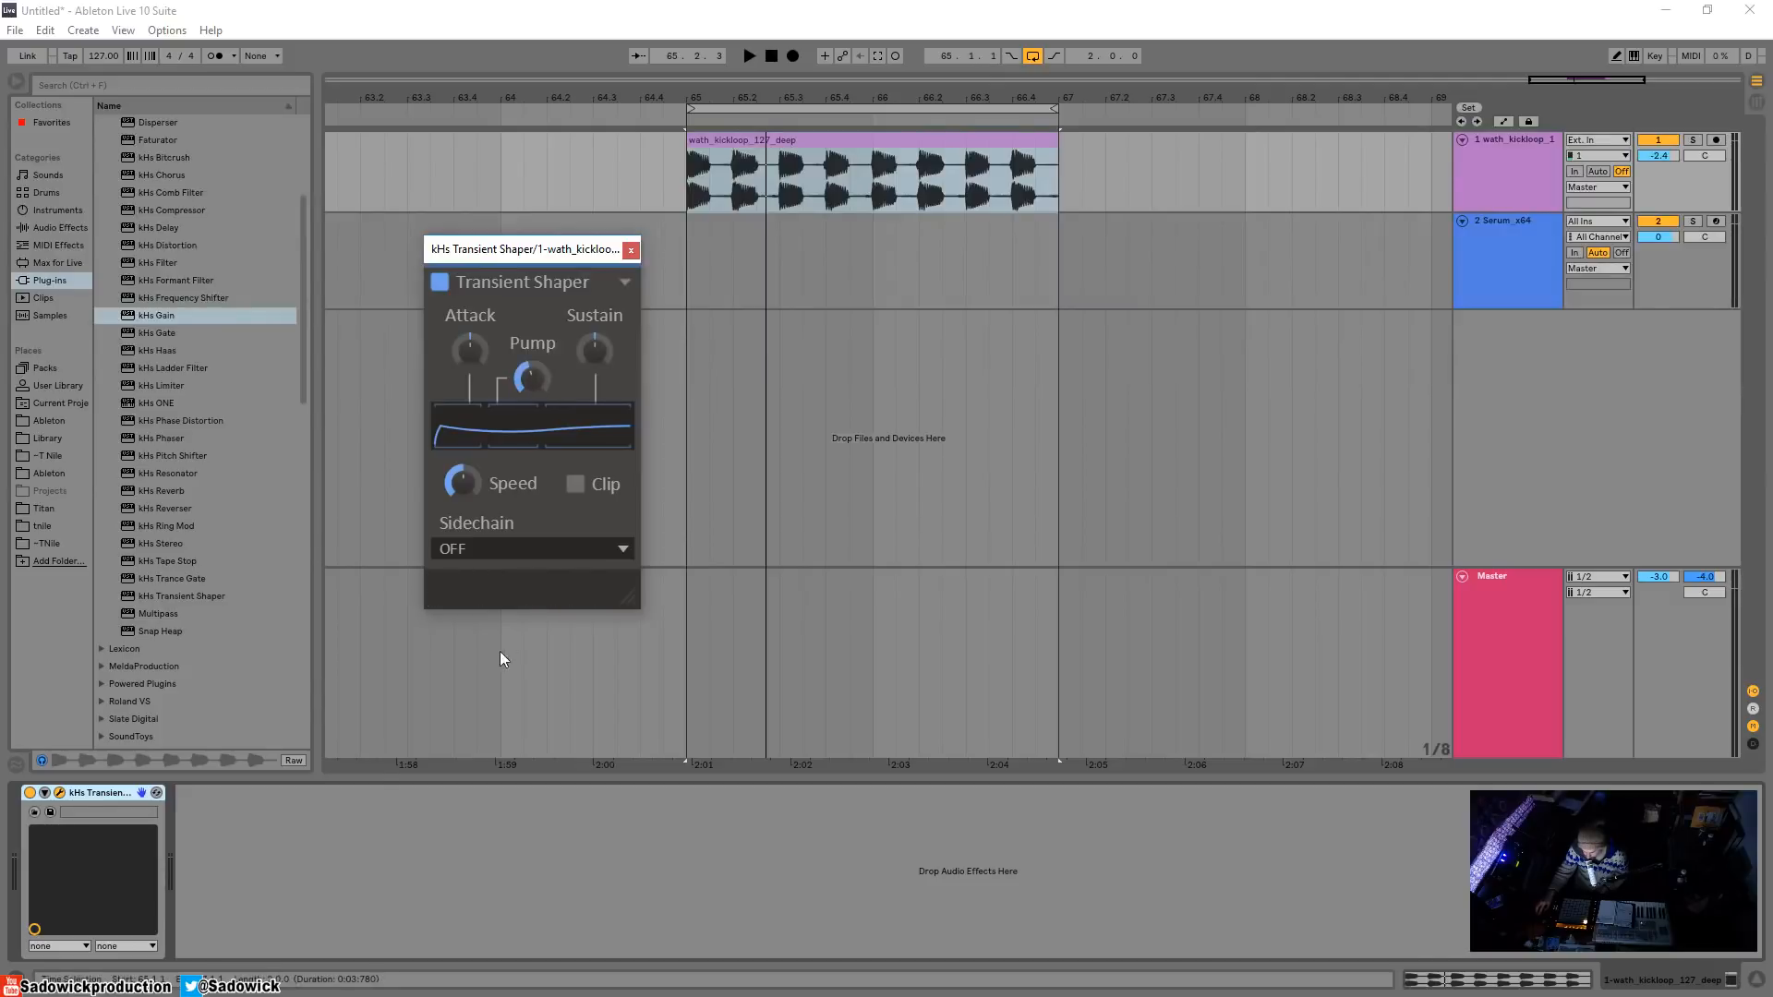
mouse_move(543, 384)
mouse_down()
mouse_move(543, 406)
mouse_move(543, 386)
mouse_up()
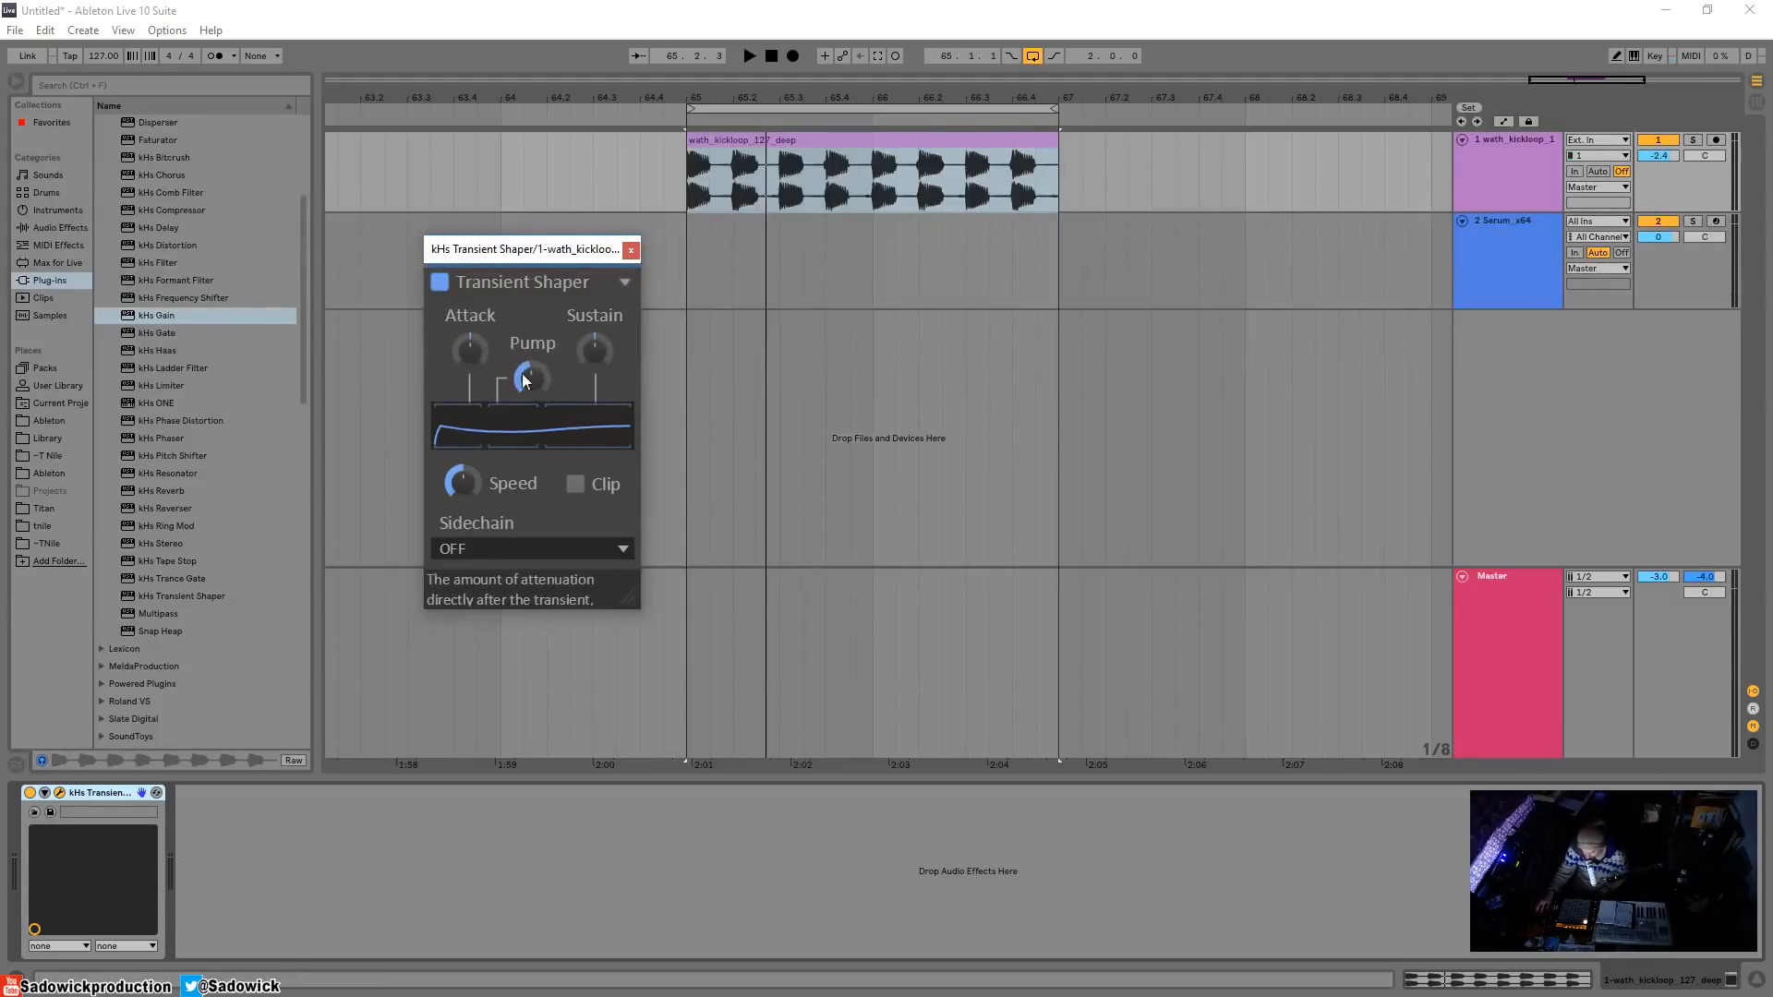
key(space)
drag(534, 379, 535, 372)
key(space)
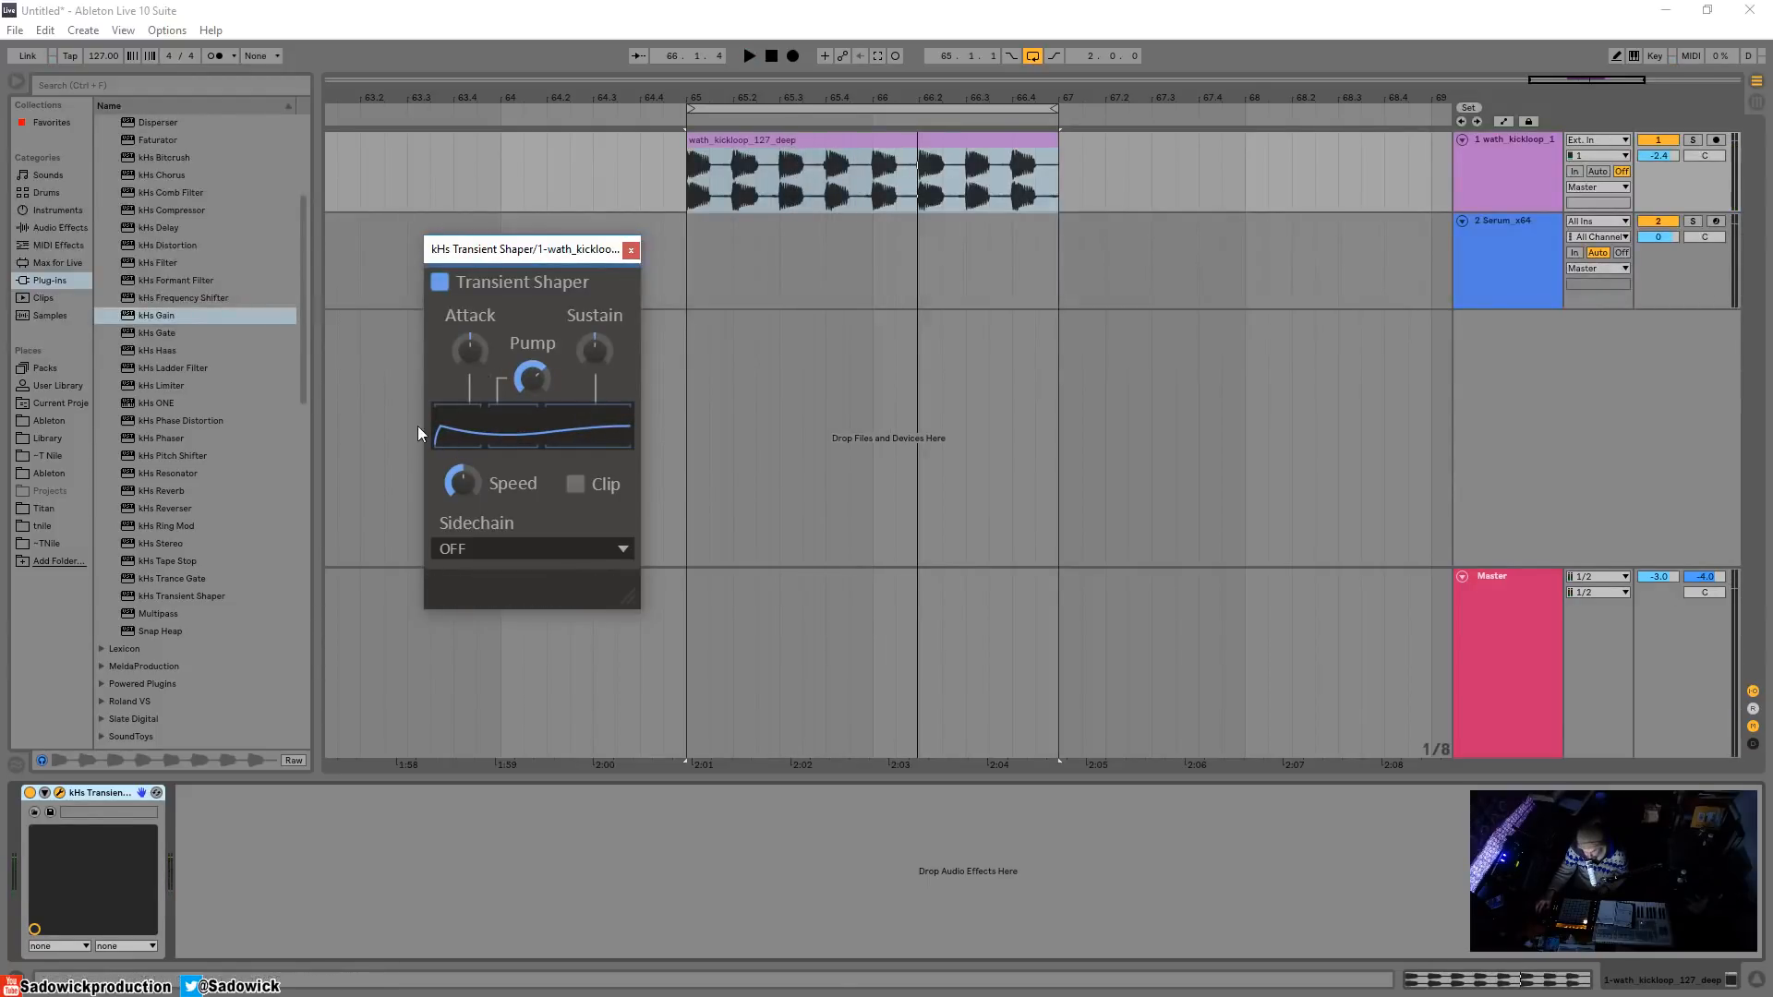
- Reset the Transient Shaper's Pump to 0 %
drag(540, 385, 539, 397)
double_click(539, 397)
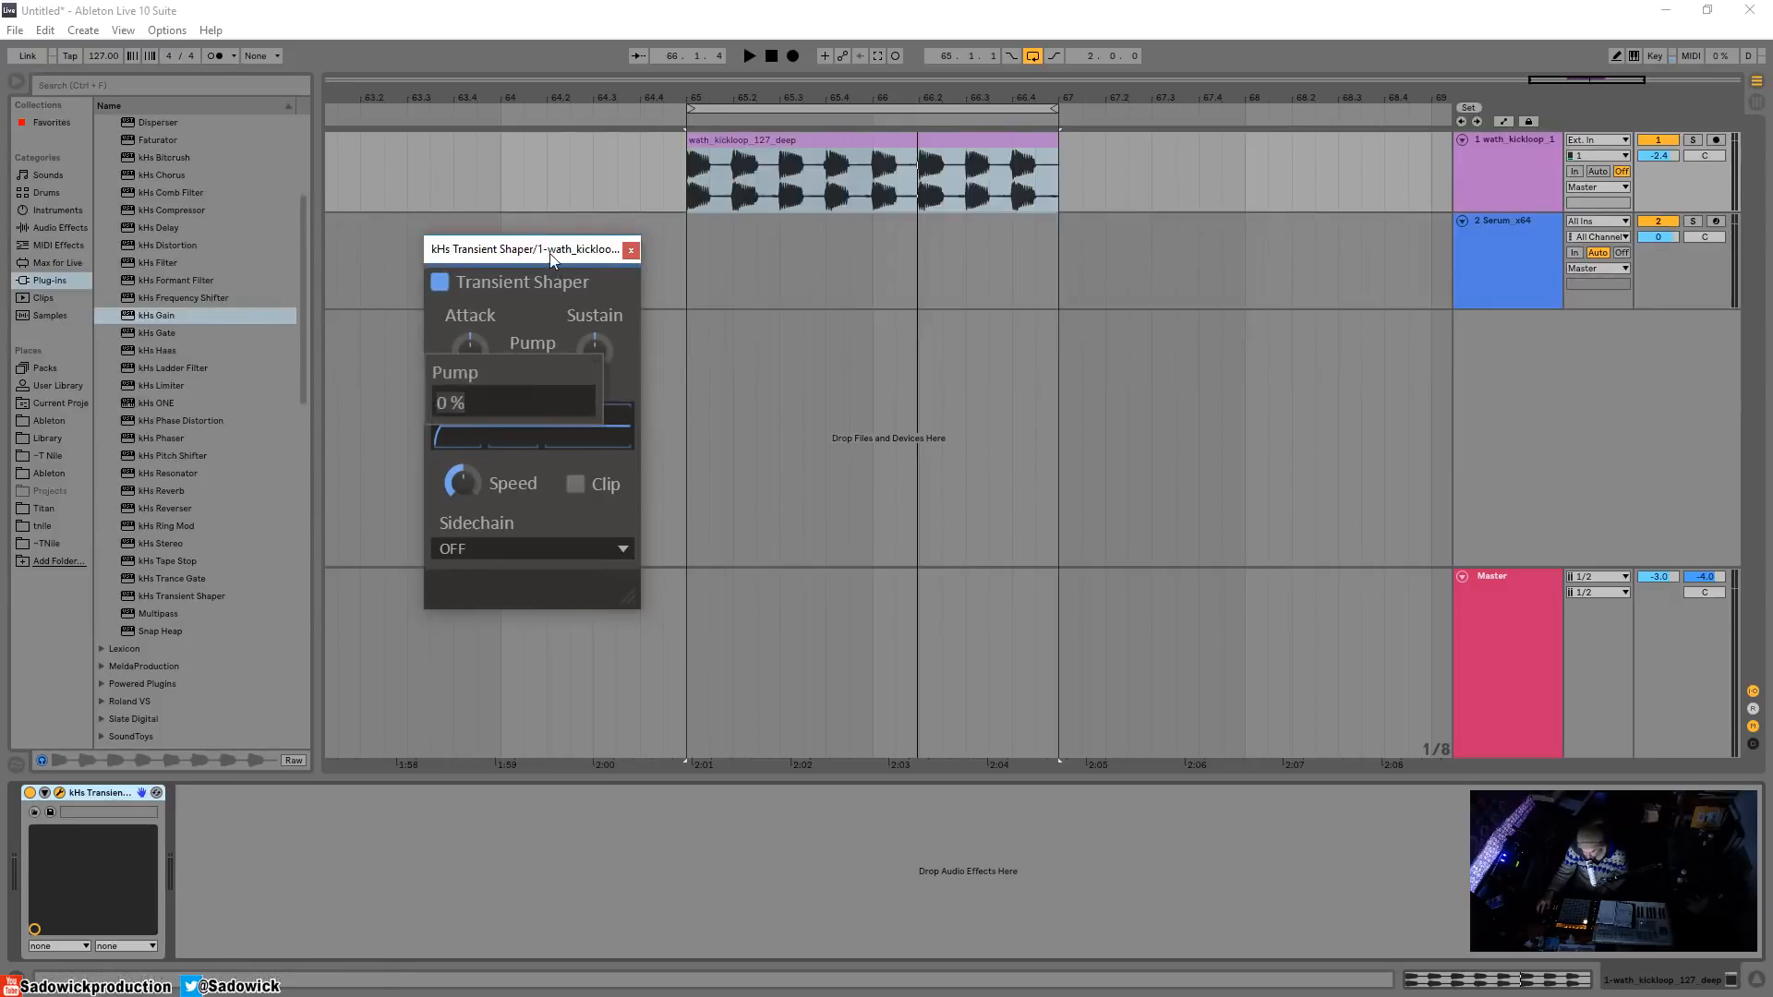
click(551, 313)
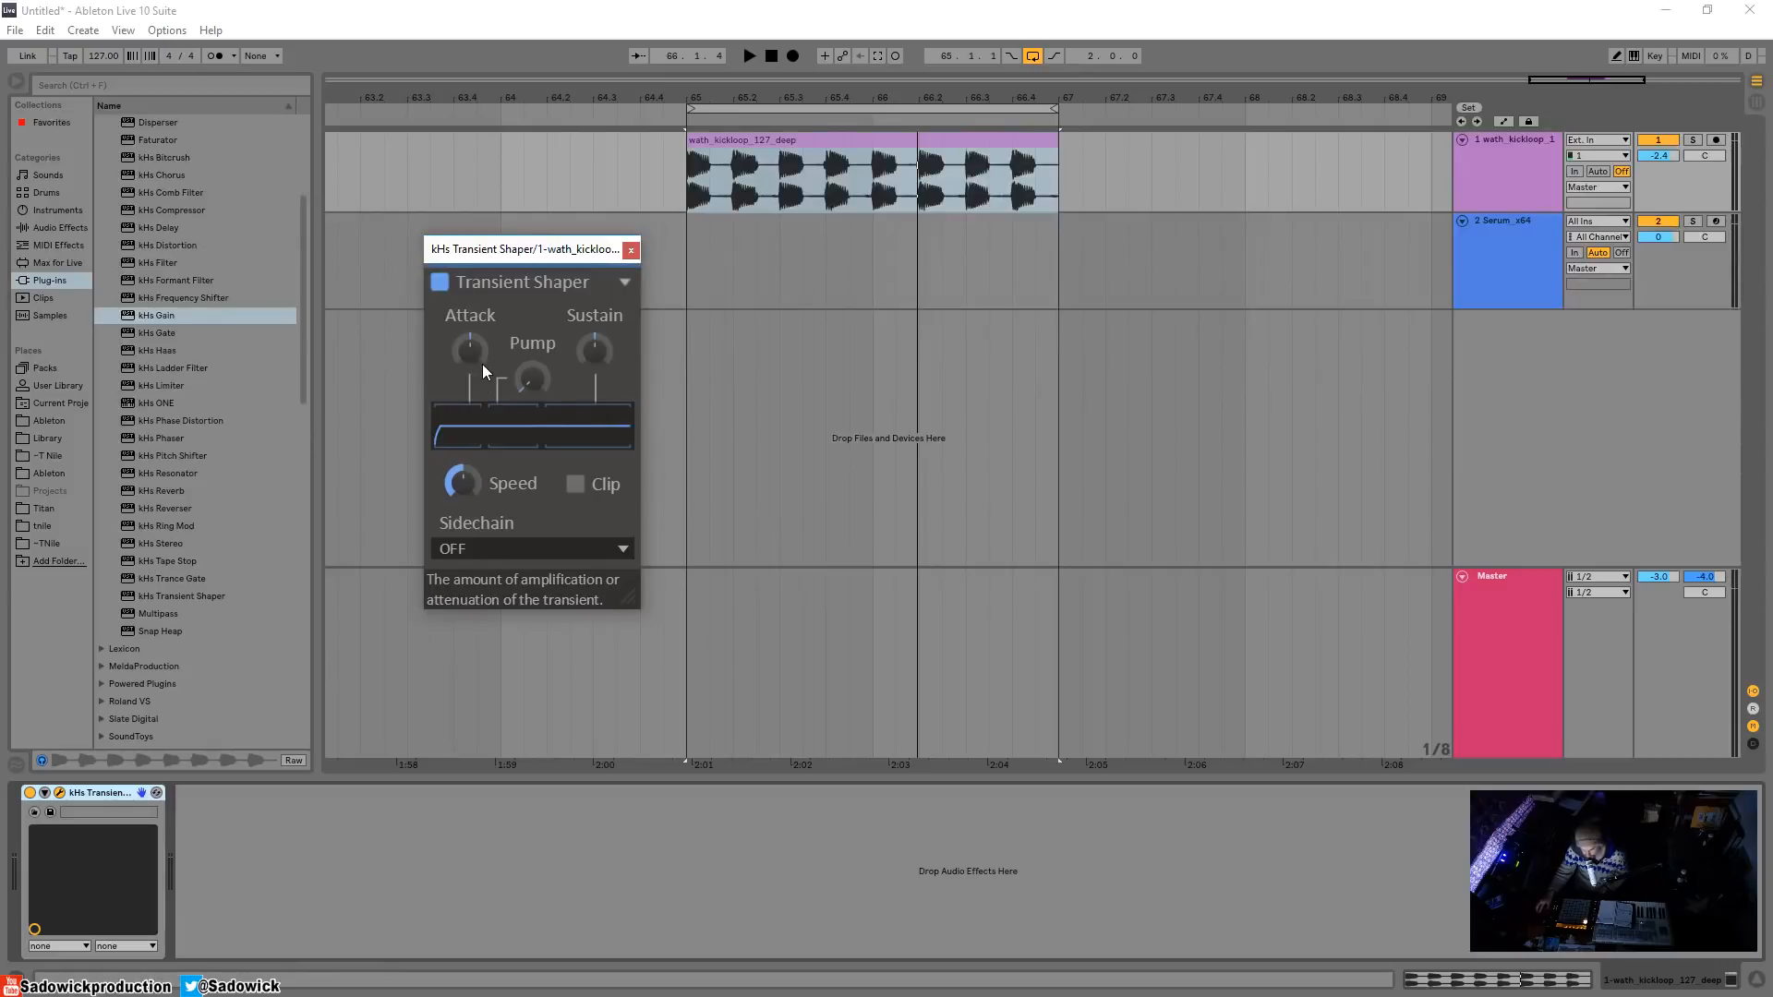
- Set a slight Attack boost and a moderate Pump, comparing the playing loop with the Transient Shaper bypassed and active
mouse_move(482, 364)
mouse_down()
mouse_move(538, 368)
mouse_move(482, 366)
mouse_up()
key(space)
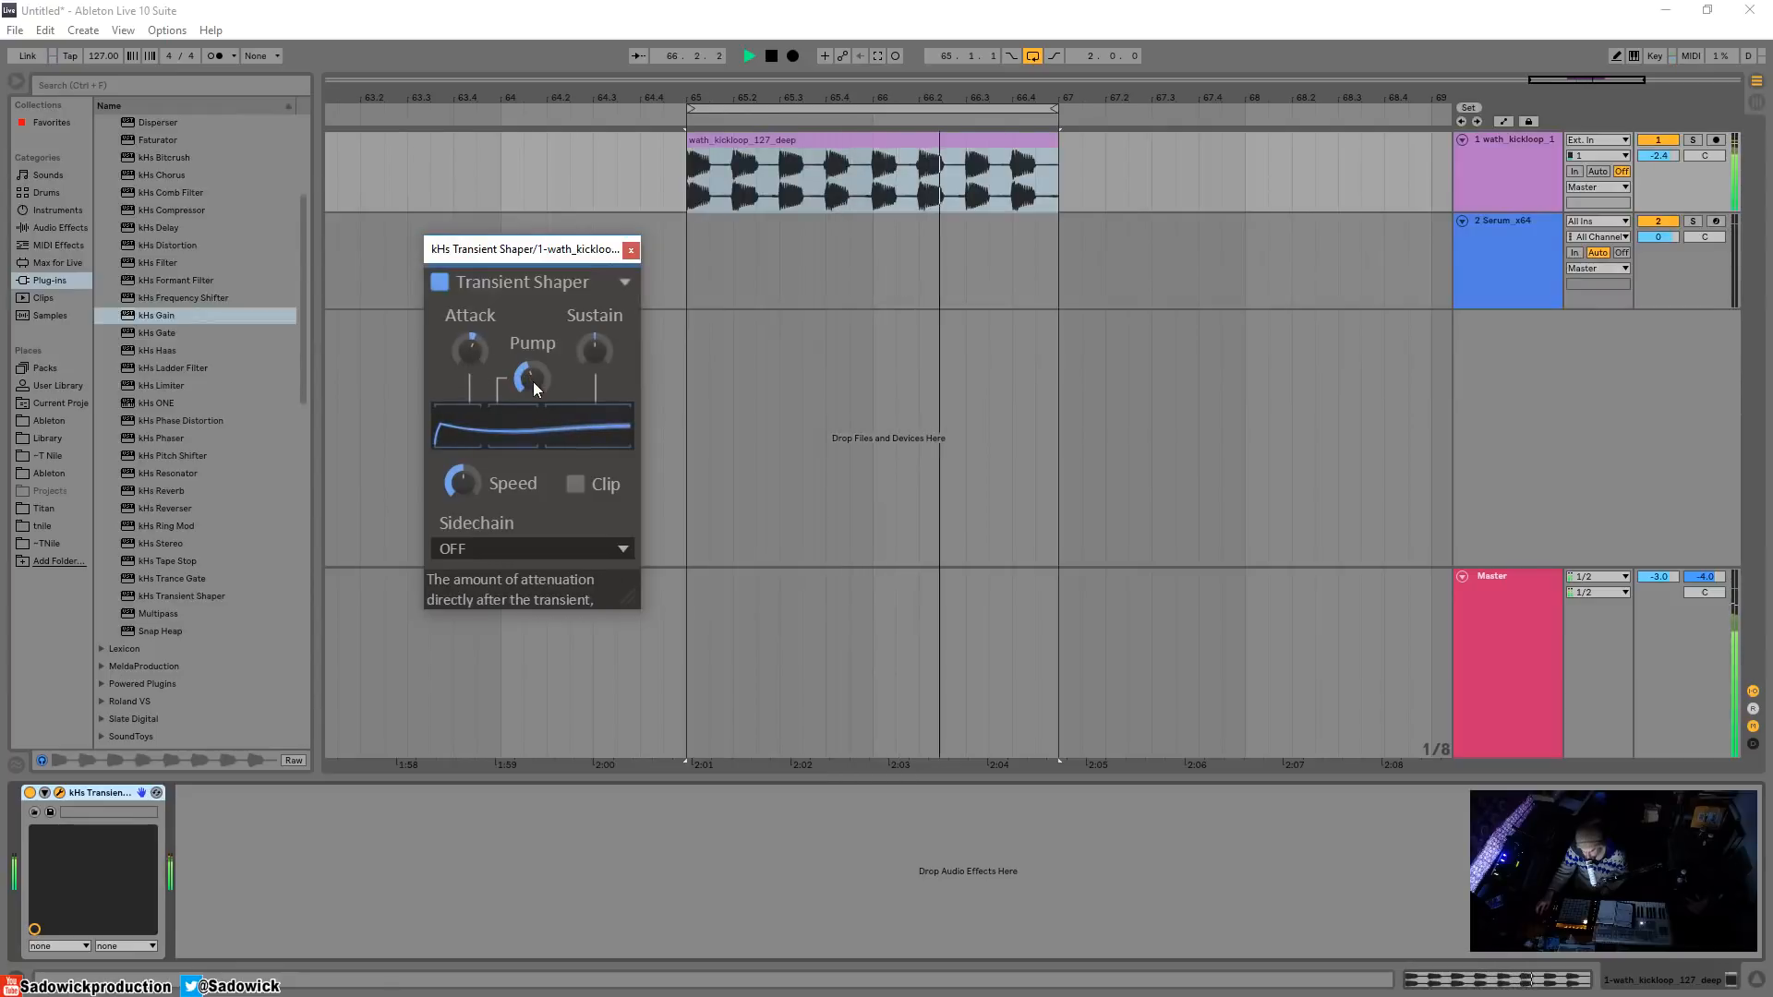
click(28, 794)
click(29, 793)
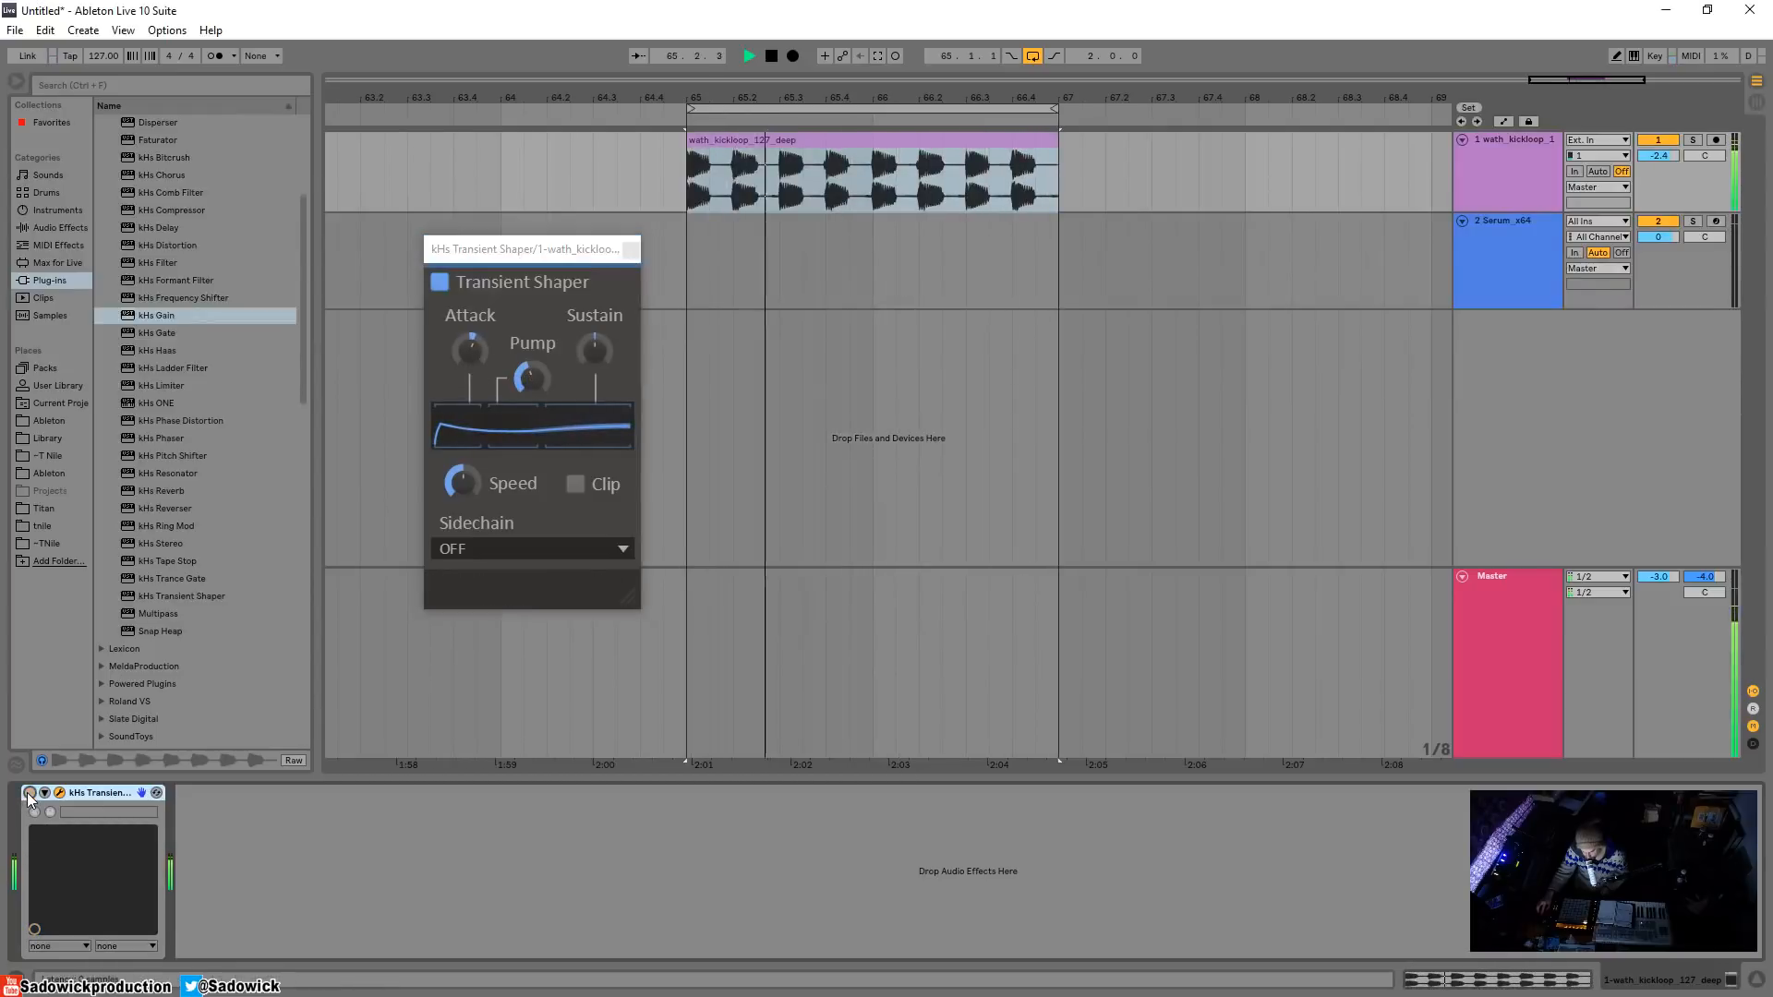
key(space)
drag(532, 382, 532, 380)
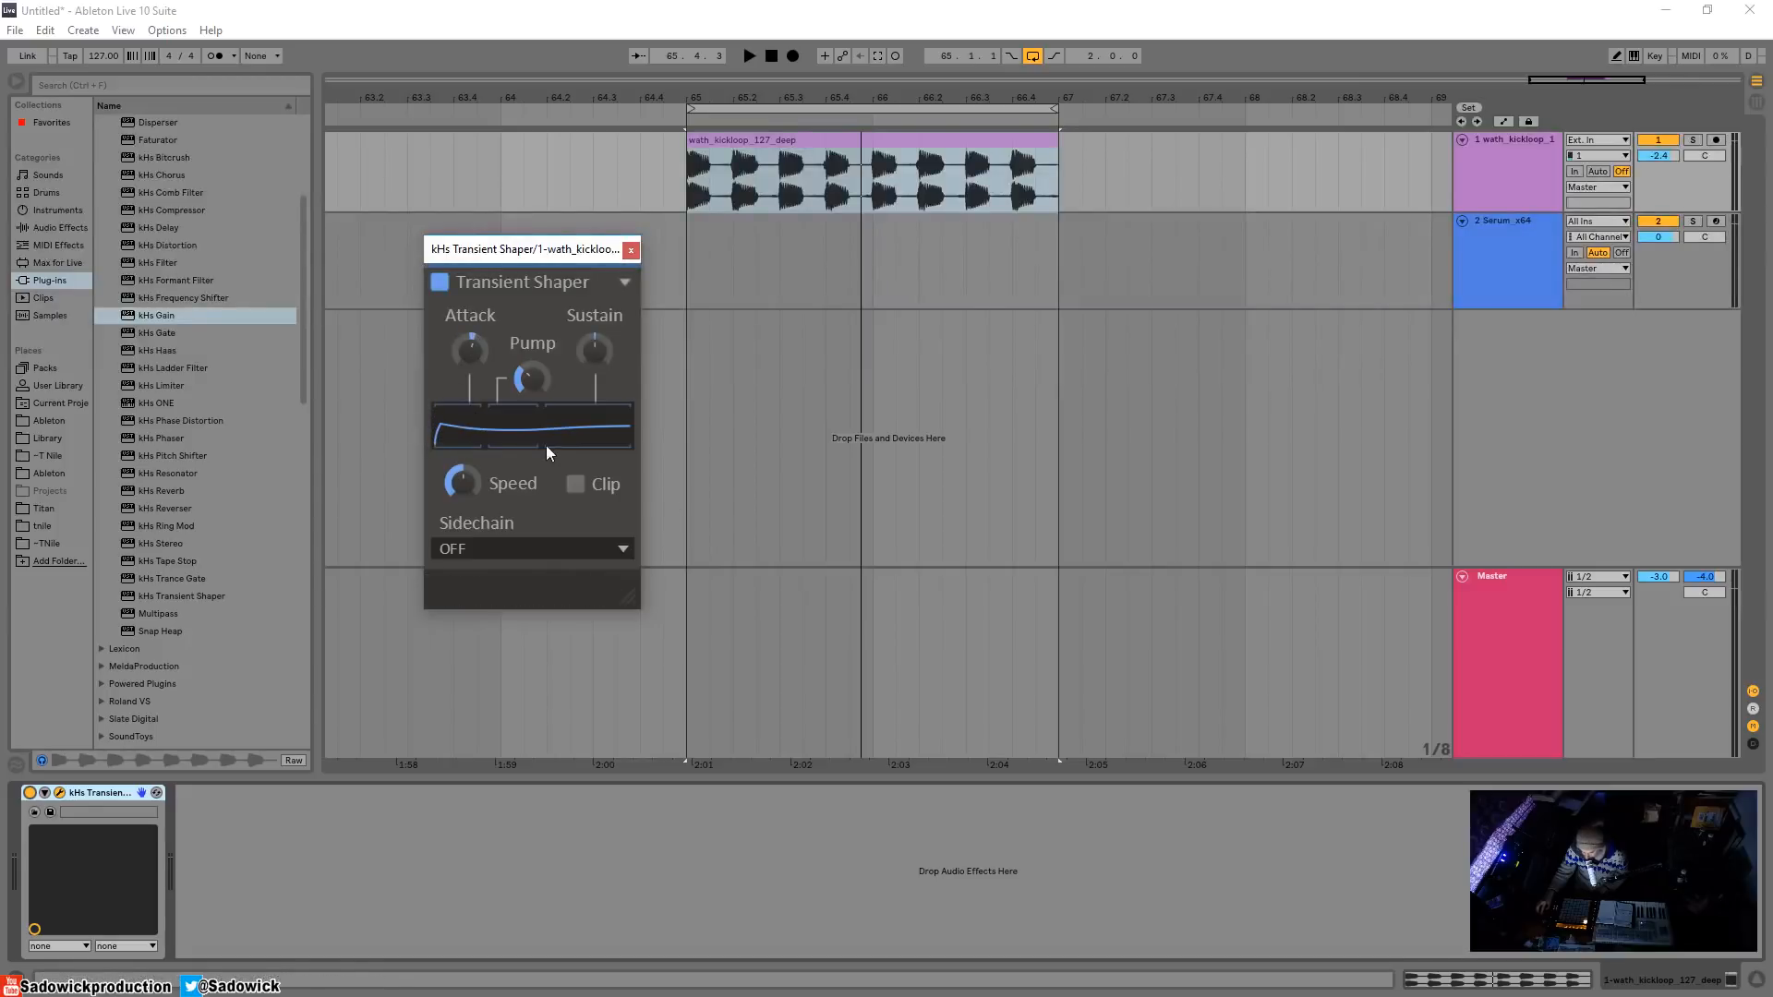
- Boost Sustain and lower Attack to -100 %, auditioning the kick loop after each change
drag(594, 349, 595, 362)
drag(469, 349, 469, 348)
key(space)
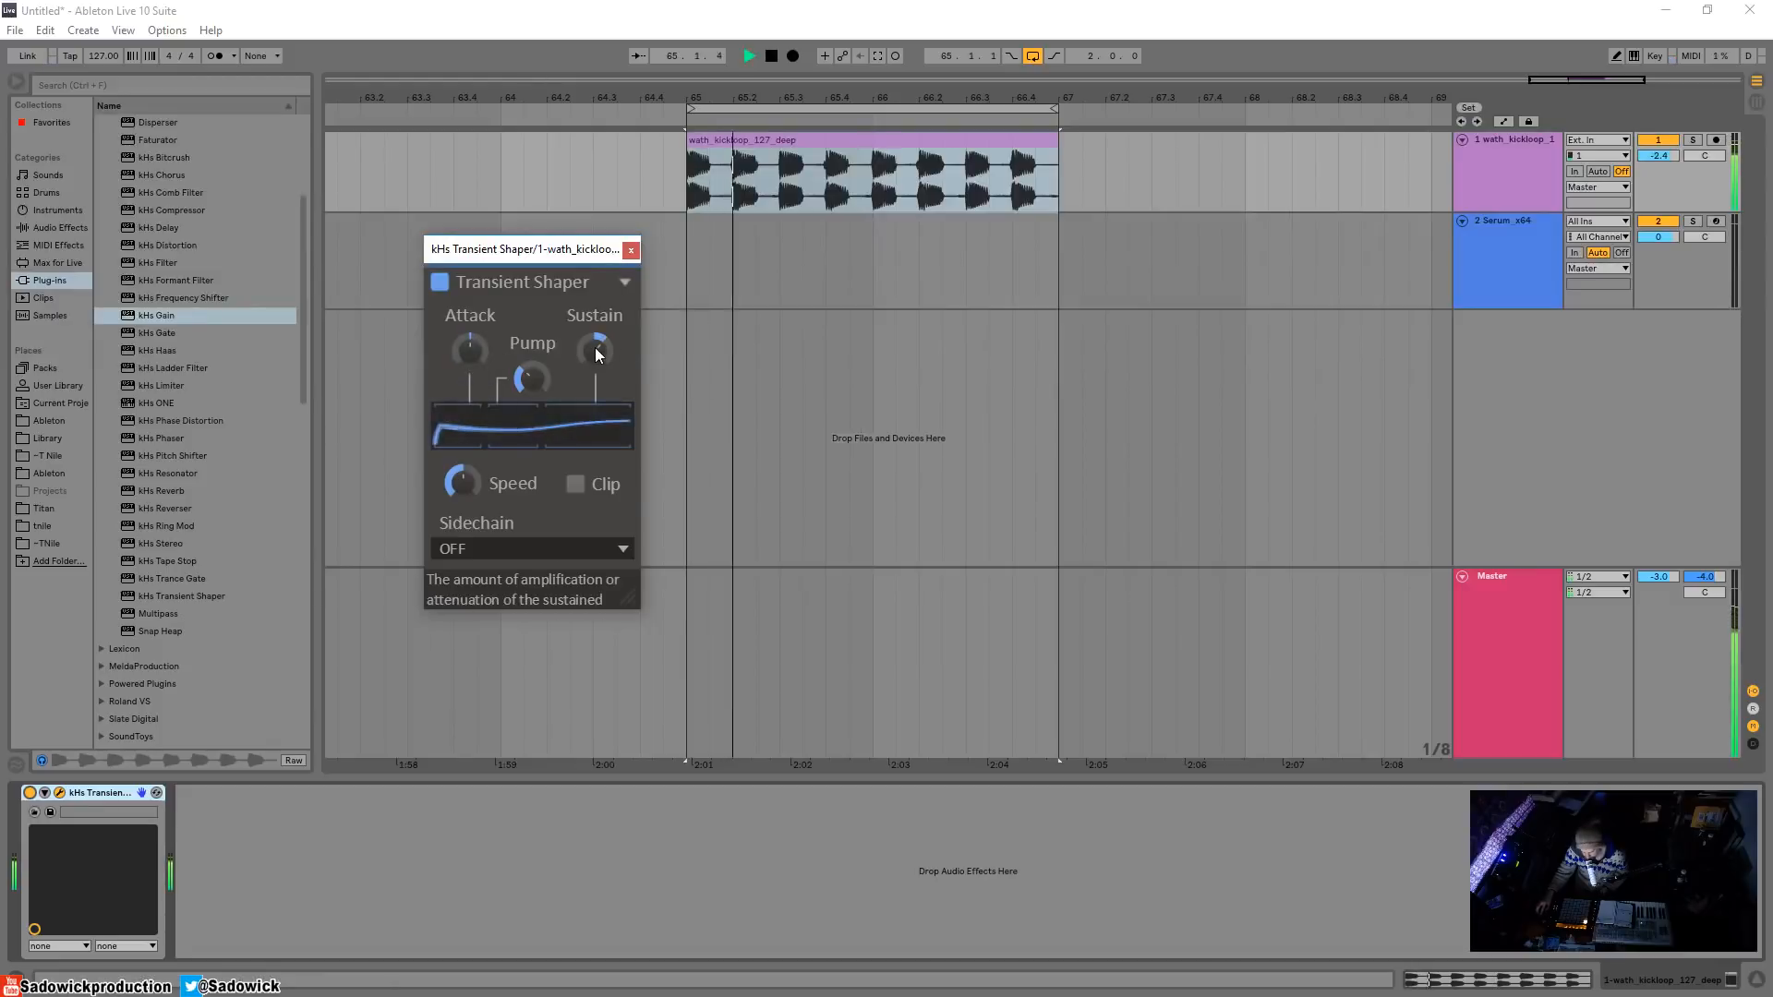
drag(595, 349, 595, 336)
key(space)
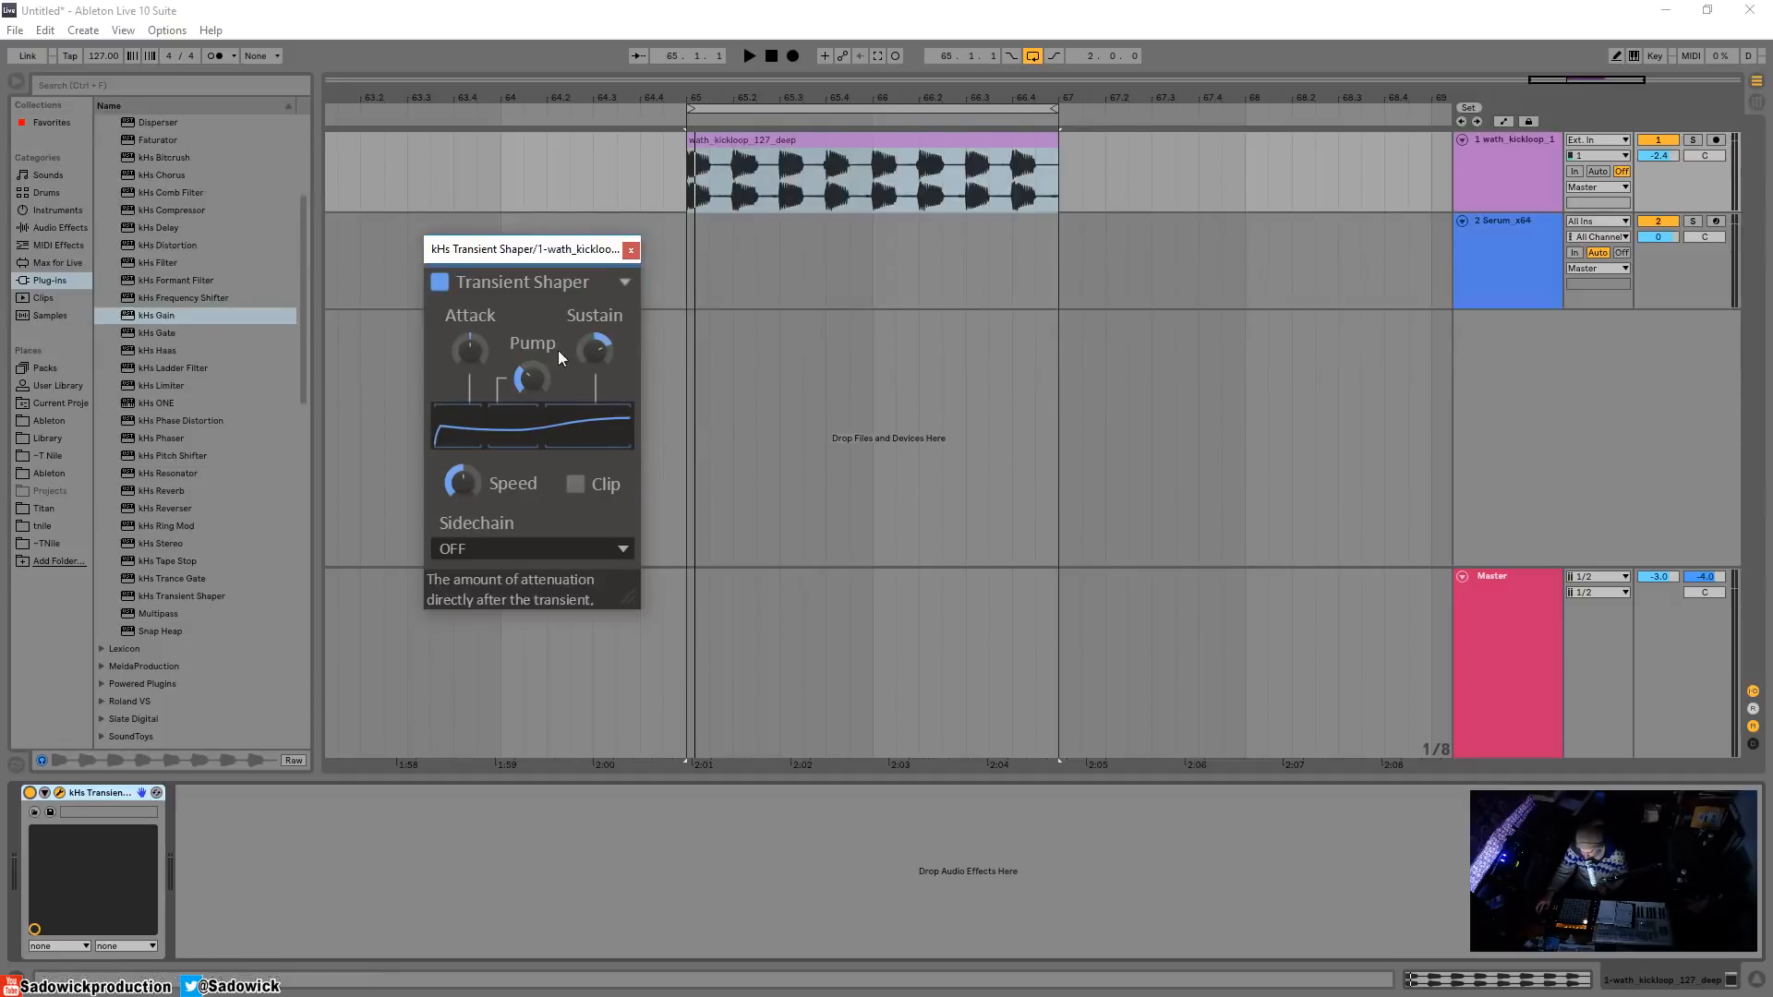
drag(487, 364, 487, 462)
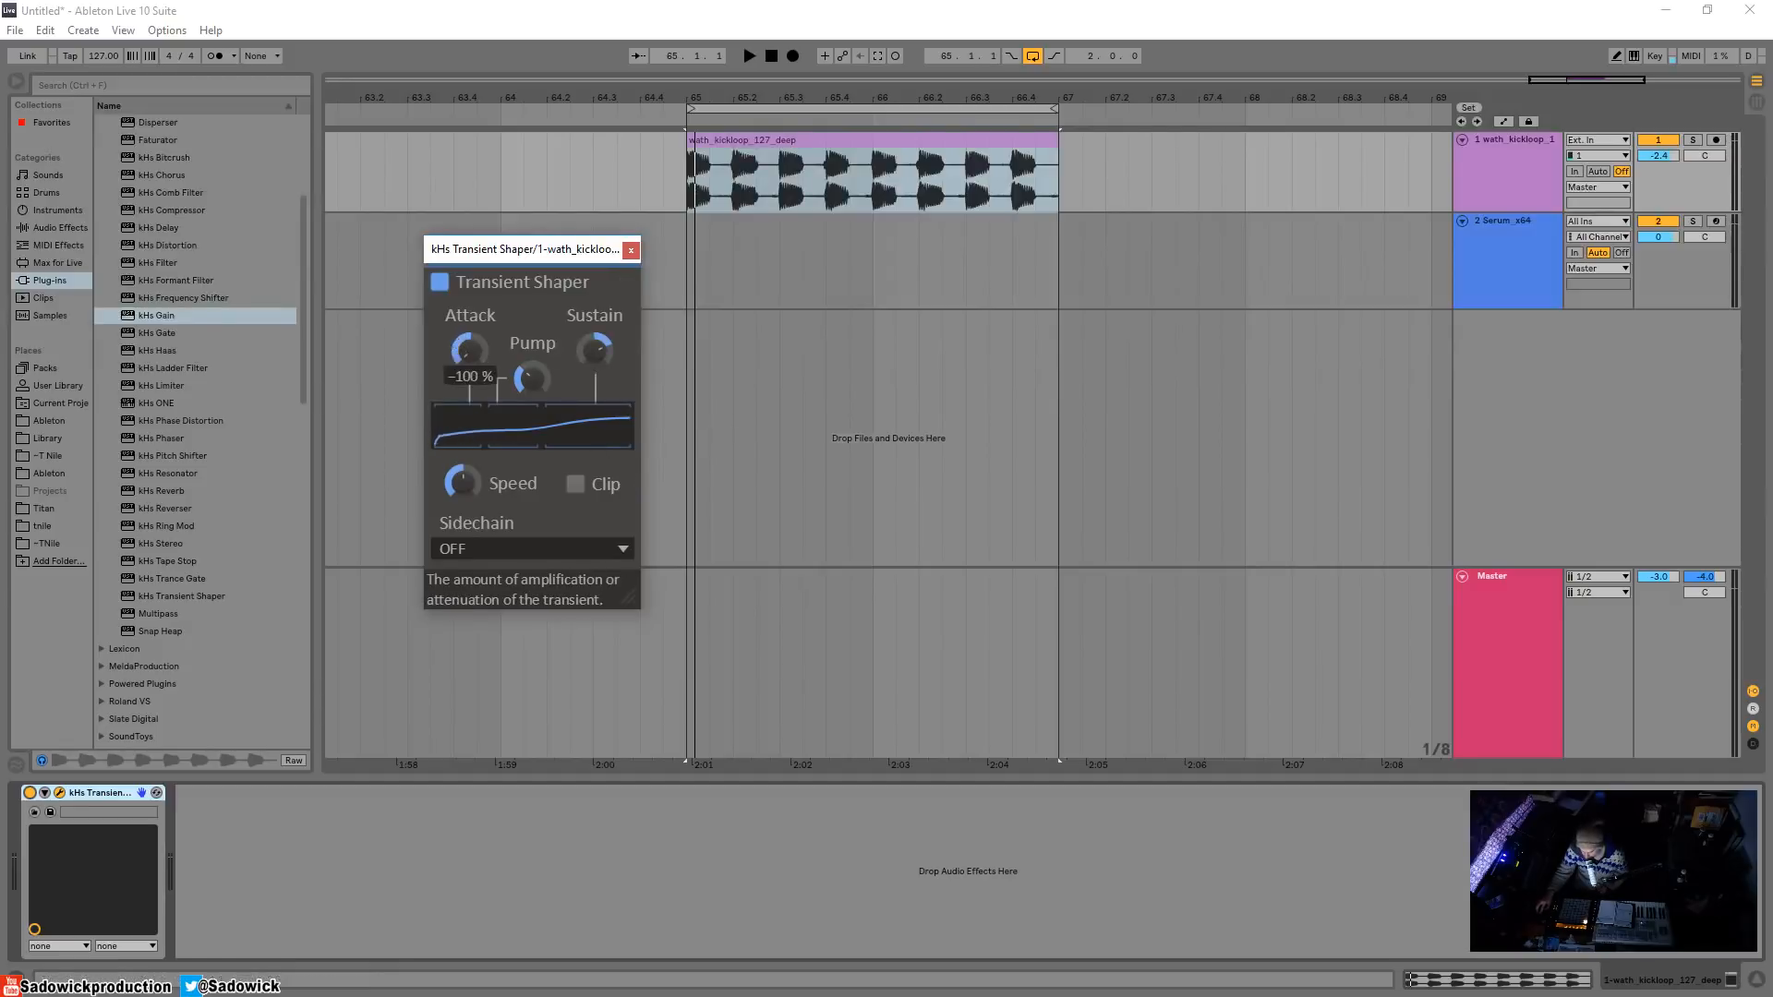
key(space)
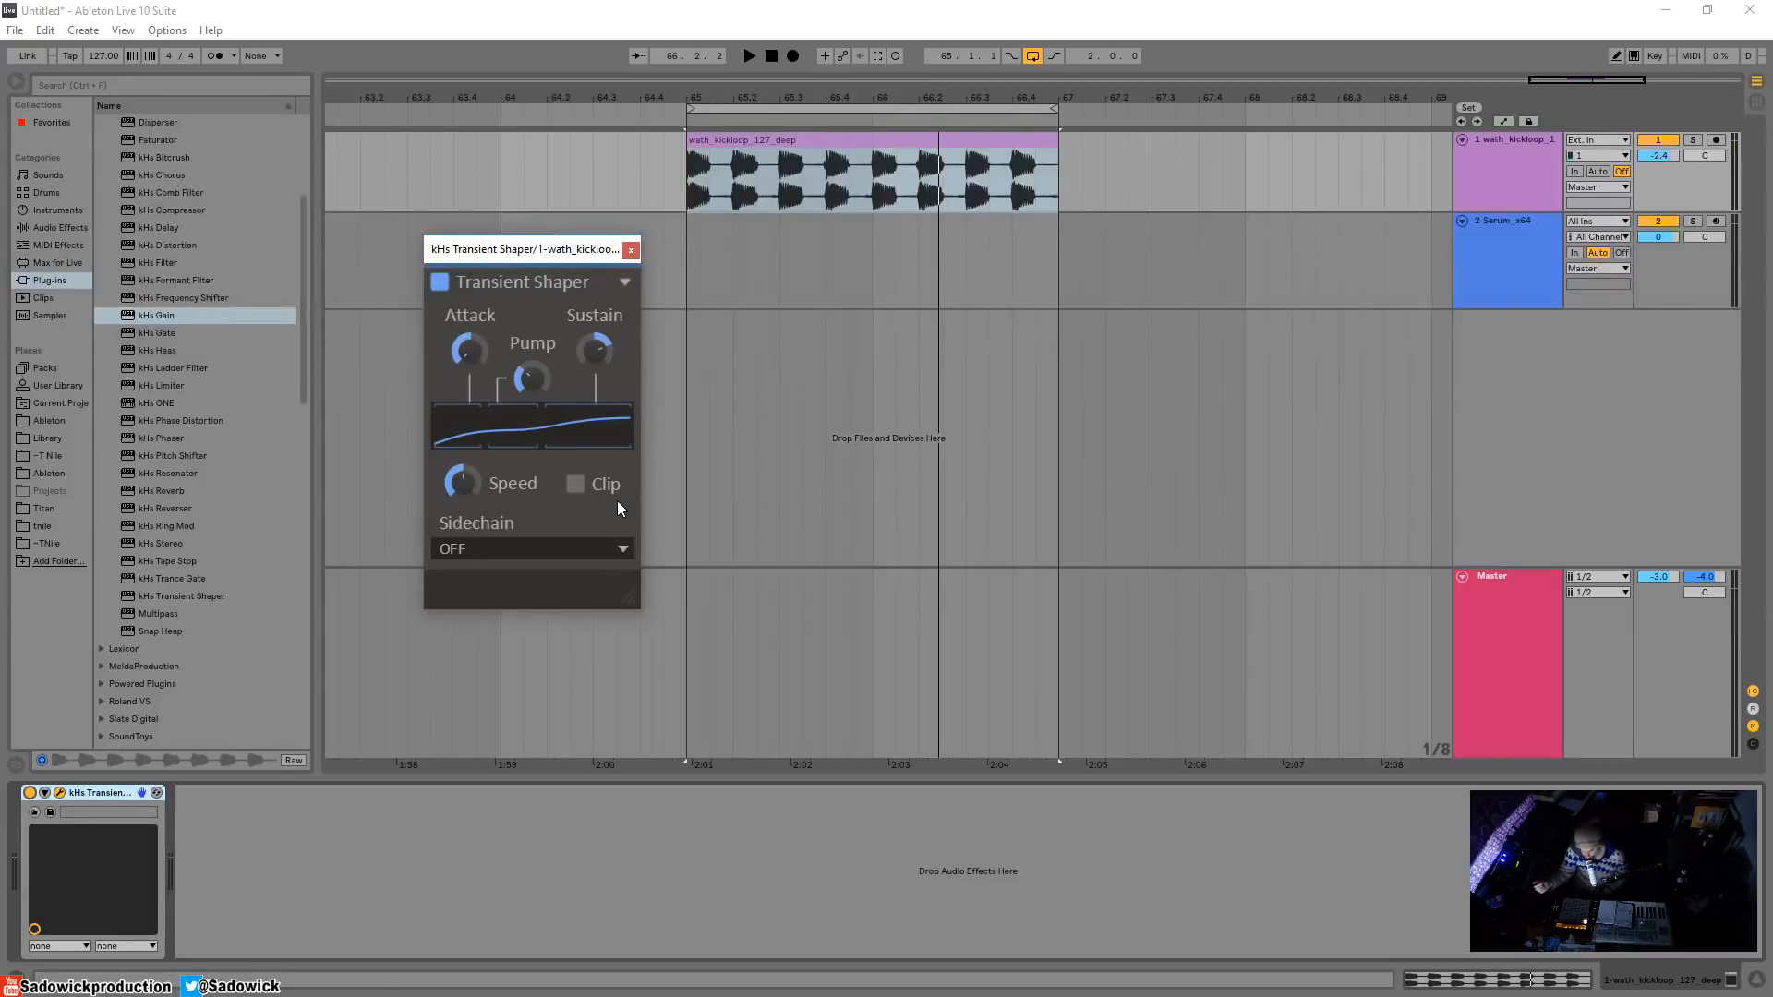
- Check the available Sidechain sources while leaving it OFF, and reset Attack and Sustain to their defaults
click(490, 549)
click(537, 514)
double_click(473, 345)
double_click(595, 355)
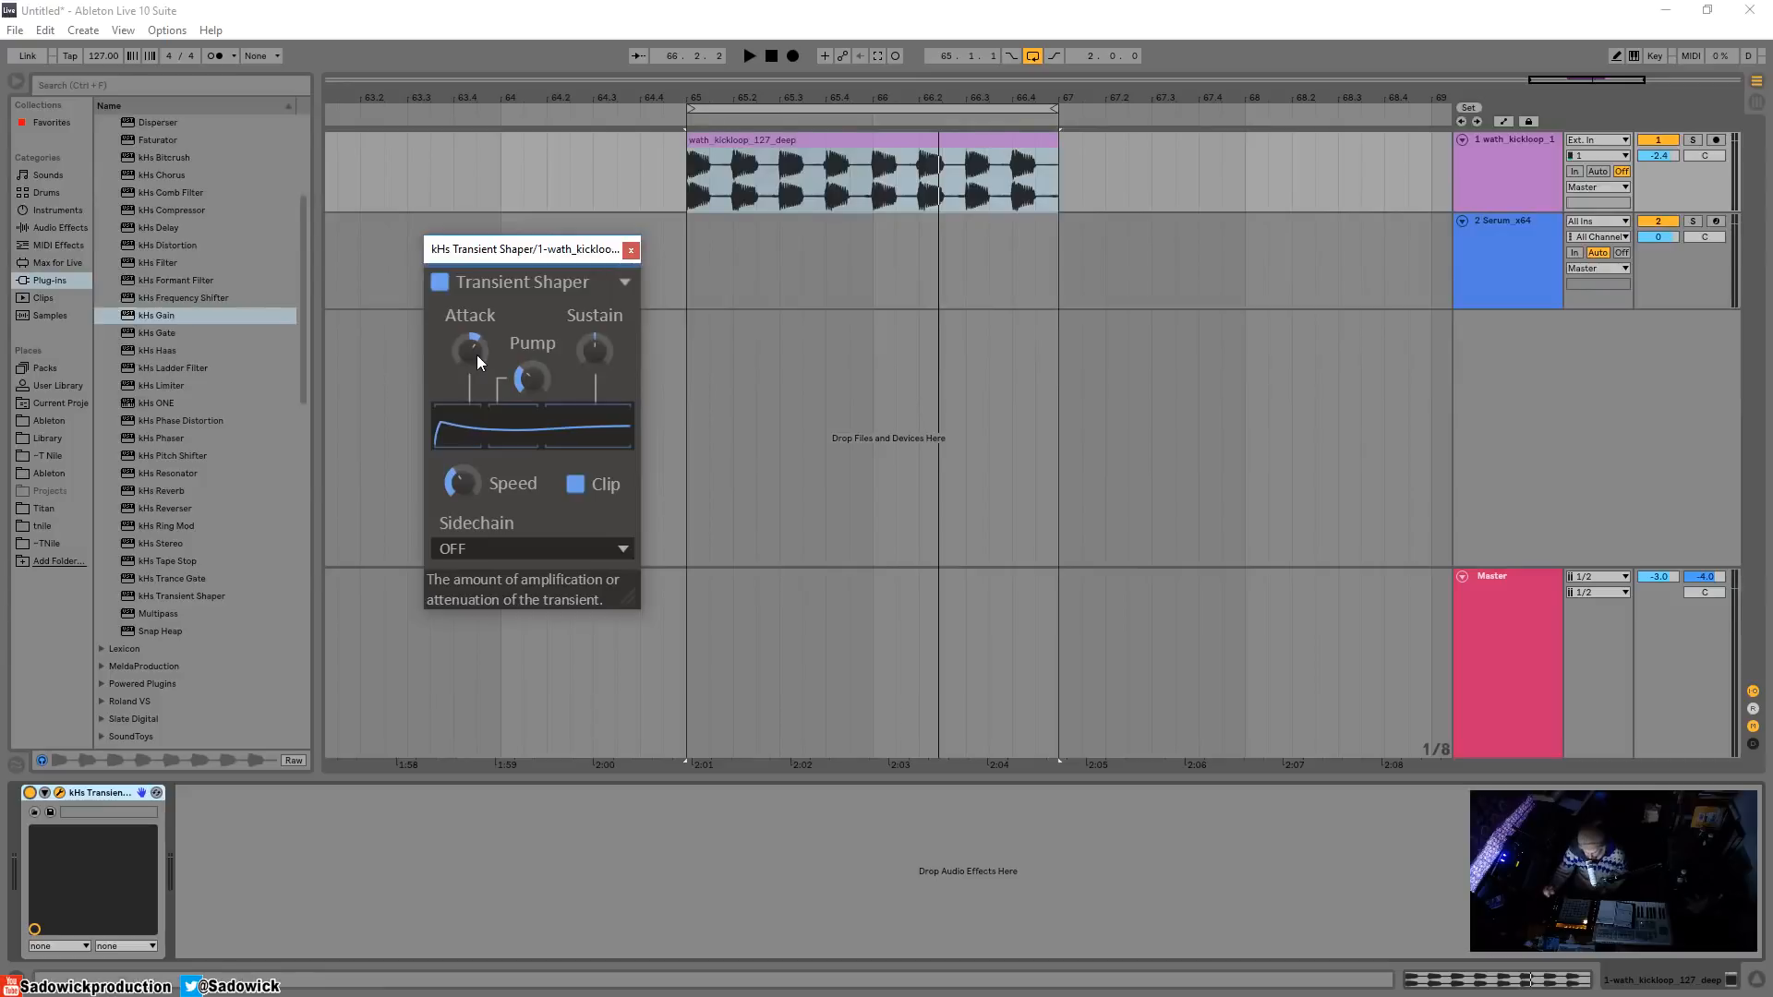
- Audition the kick loop with the Transient Shaper's Speed varied down to 22 %, and again with Attack and Pump lowered
key(space)
mouse_move(468, 486)
mouse_down()
mouse_move(468, 434)
mouse_move(468, 473)
mouse_up()
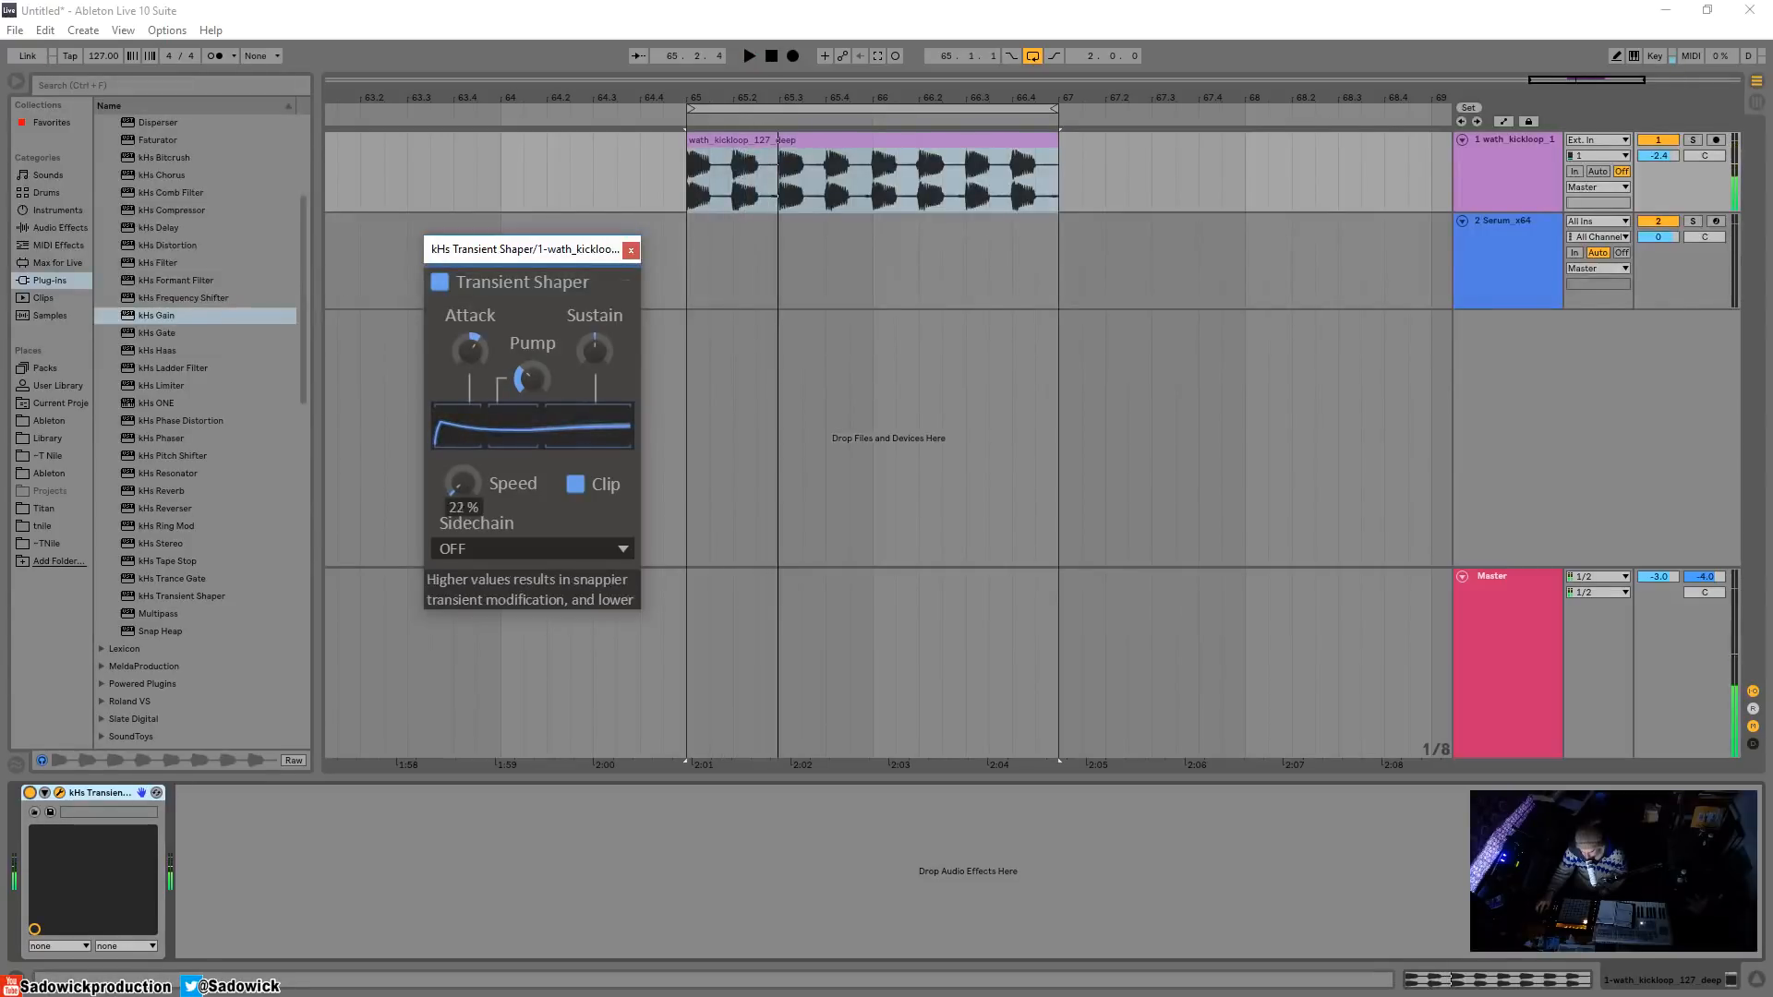
drag(531, 374, 519, 387)
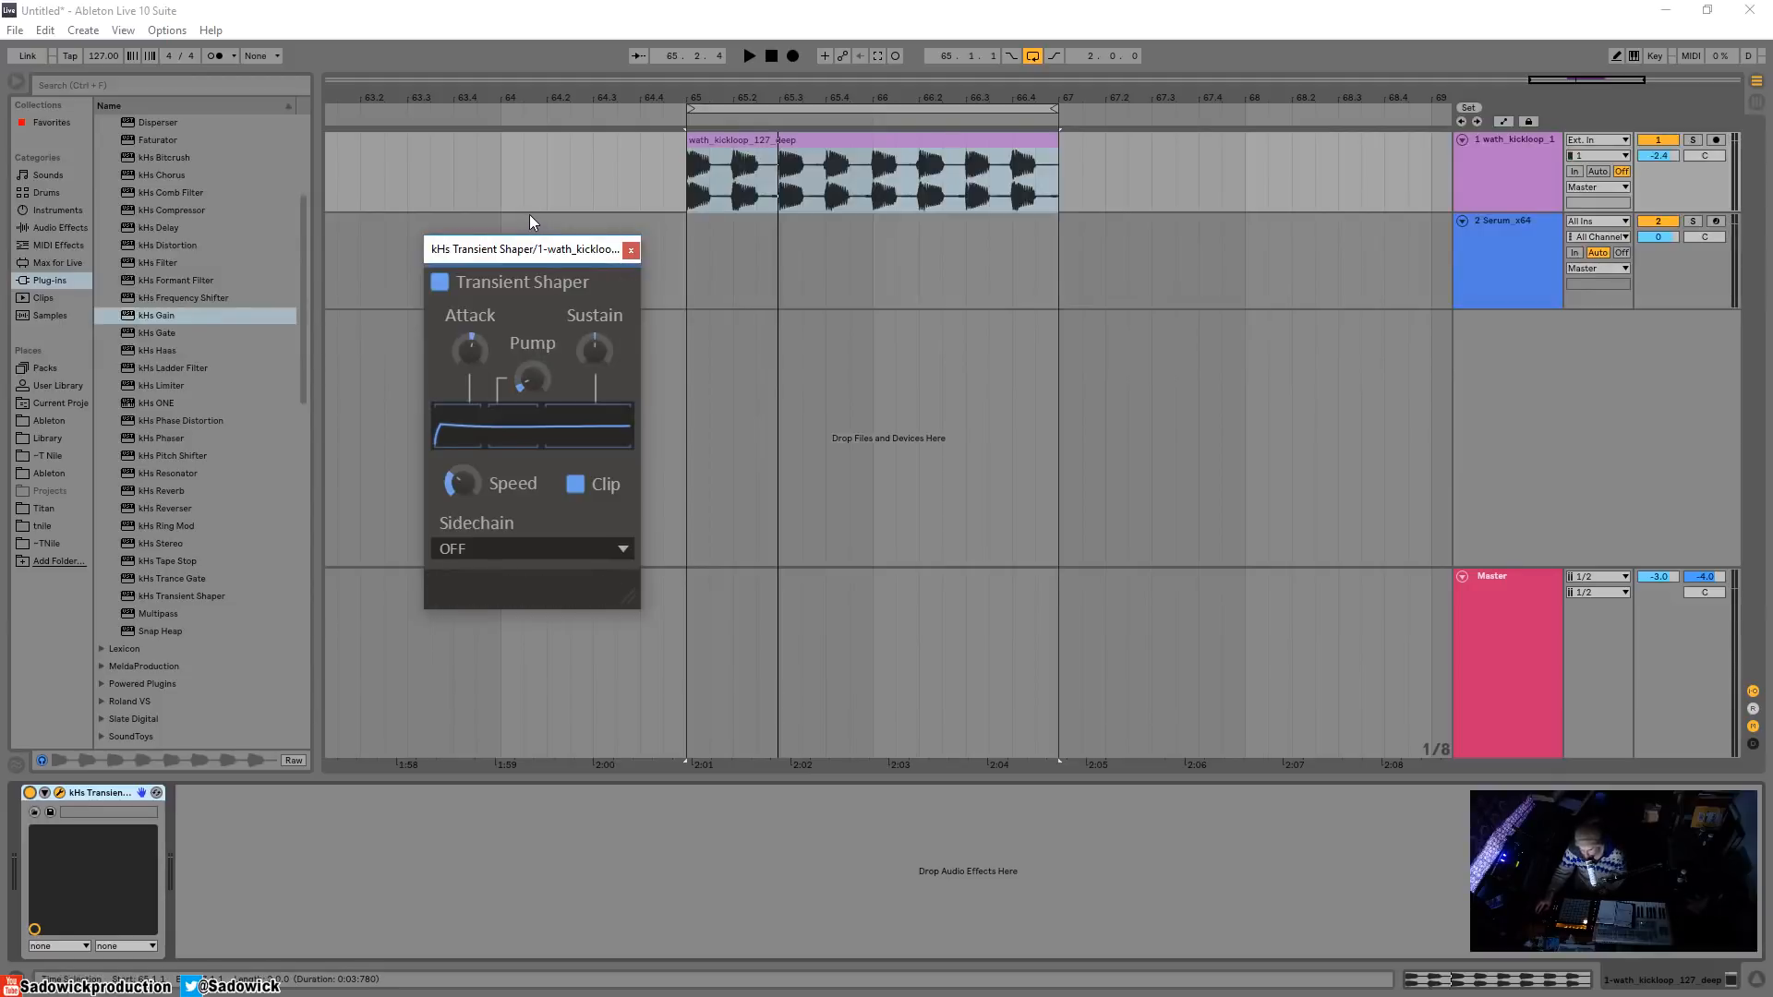
key(space)
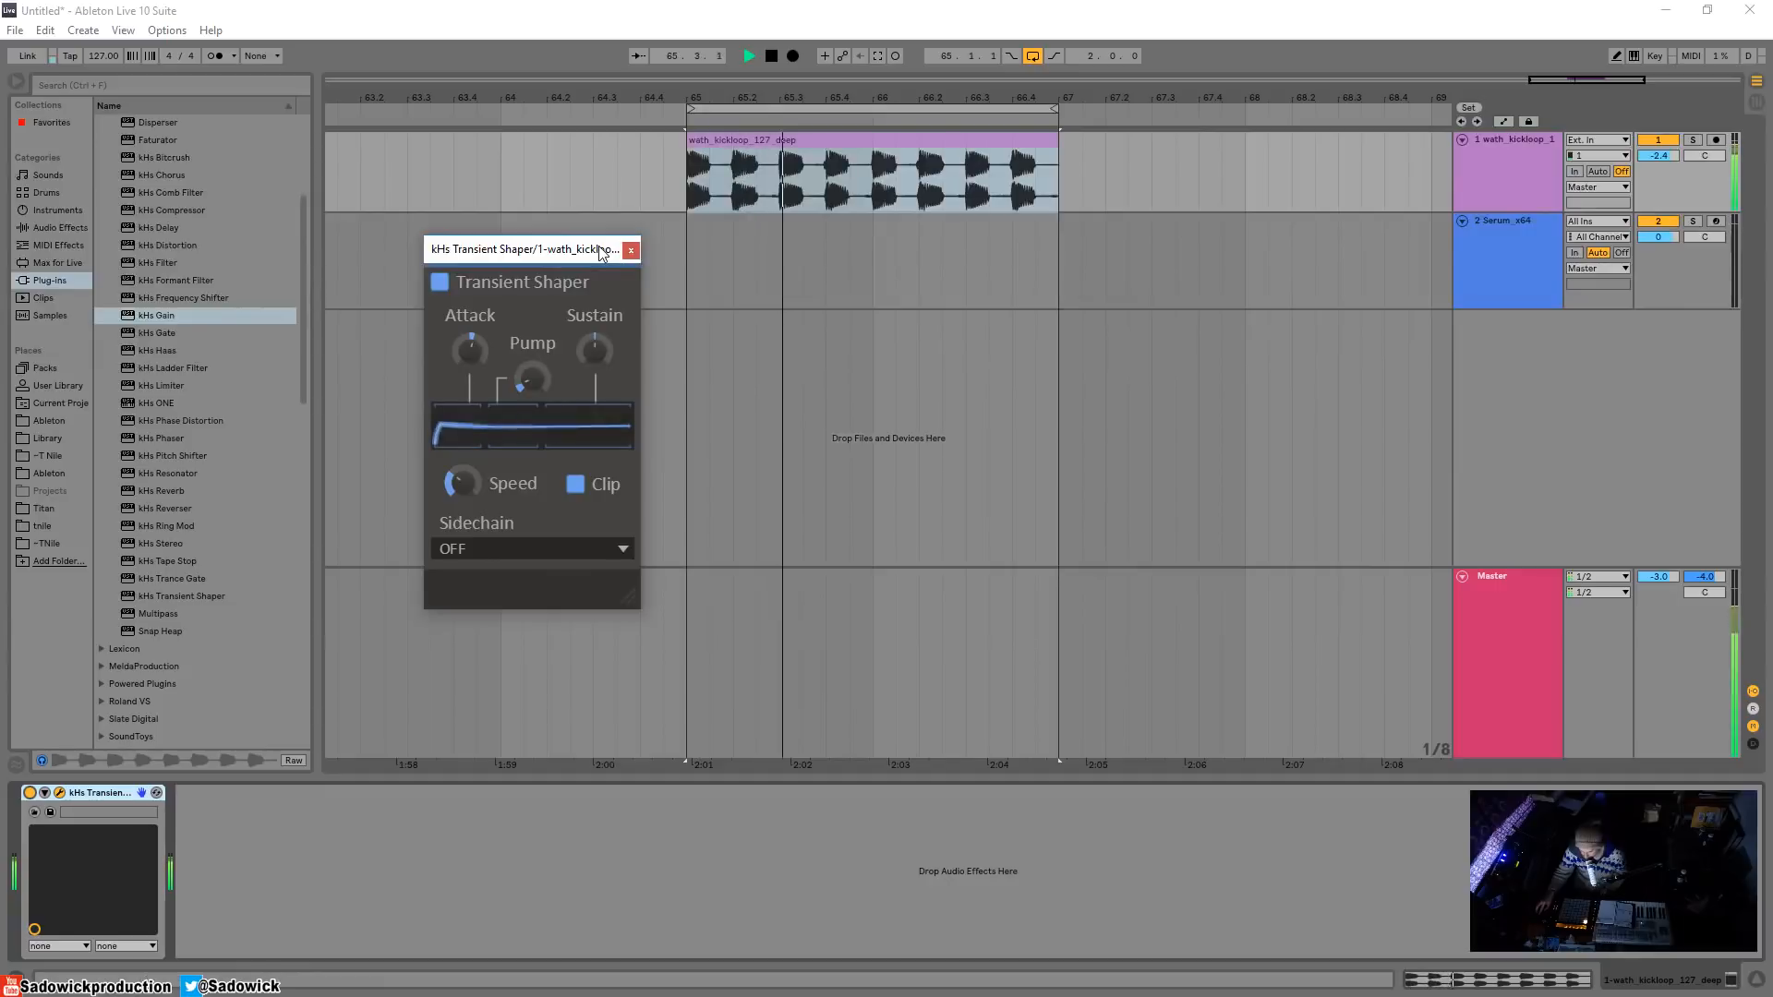
key(space)
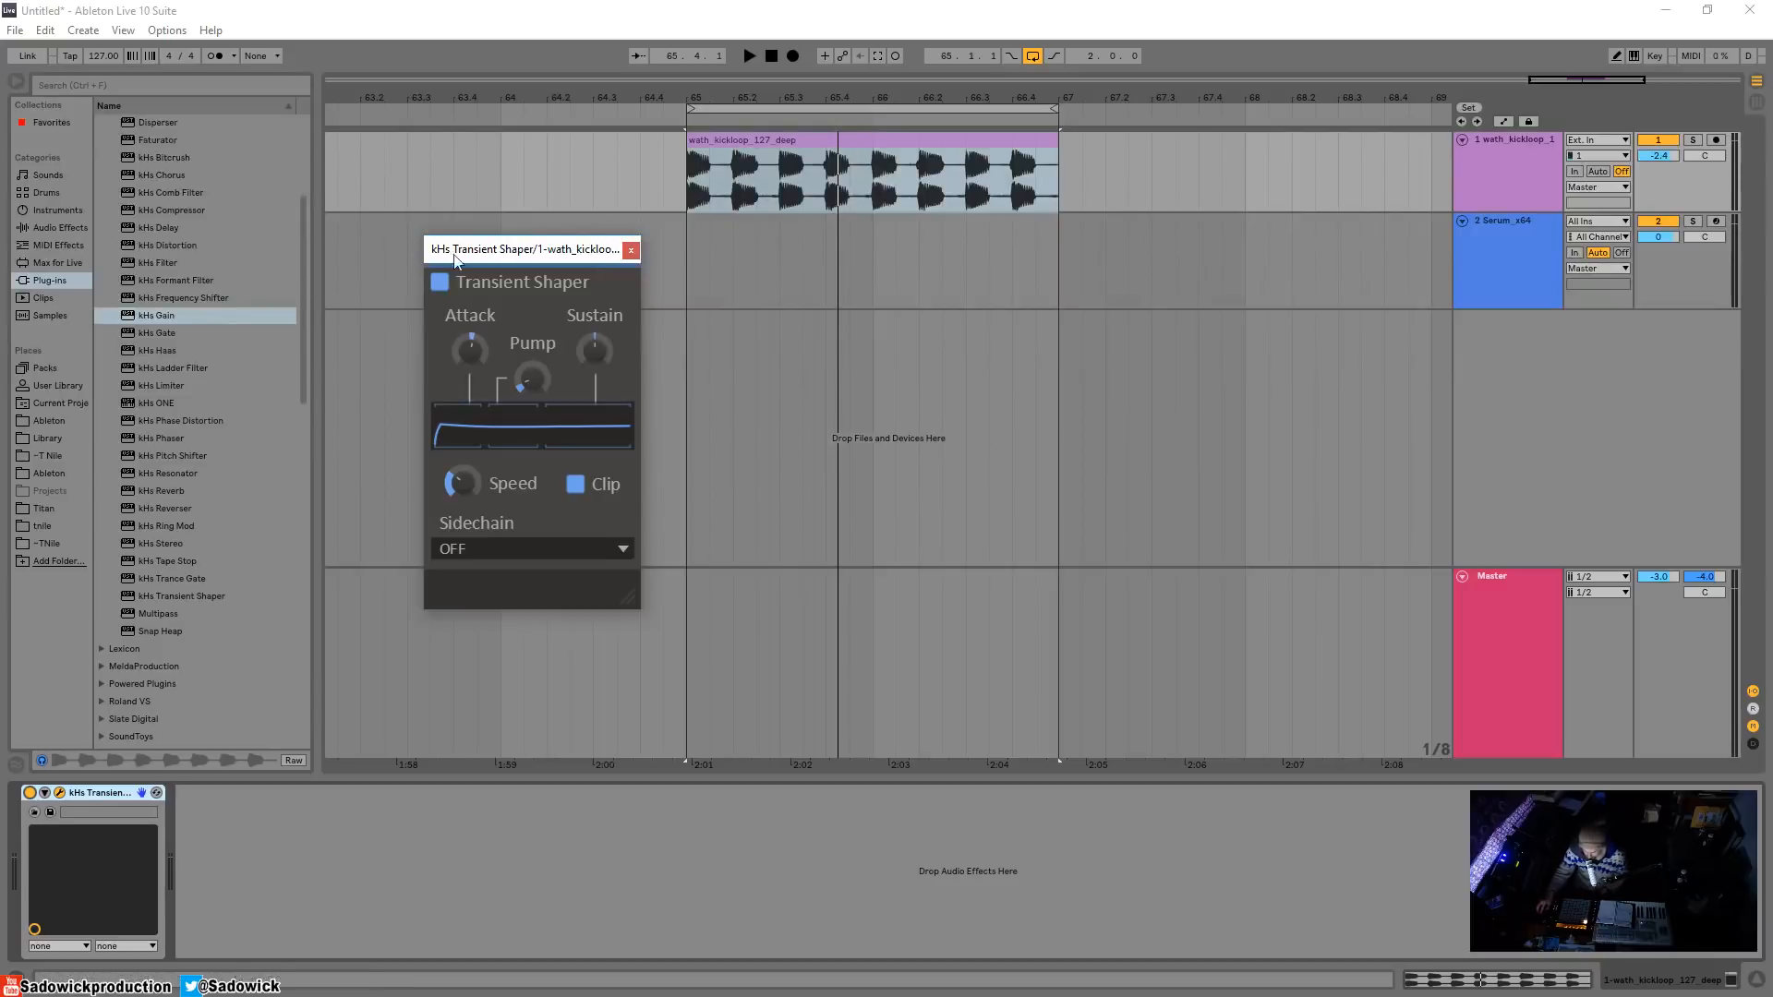
- Close the Transient Shaper window and delete the Transient Shaper from the kick loop track
drag(480, 254, 492, 195)
drag(544, 319, 556, 398)
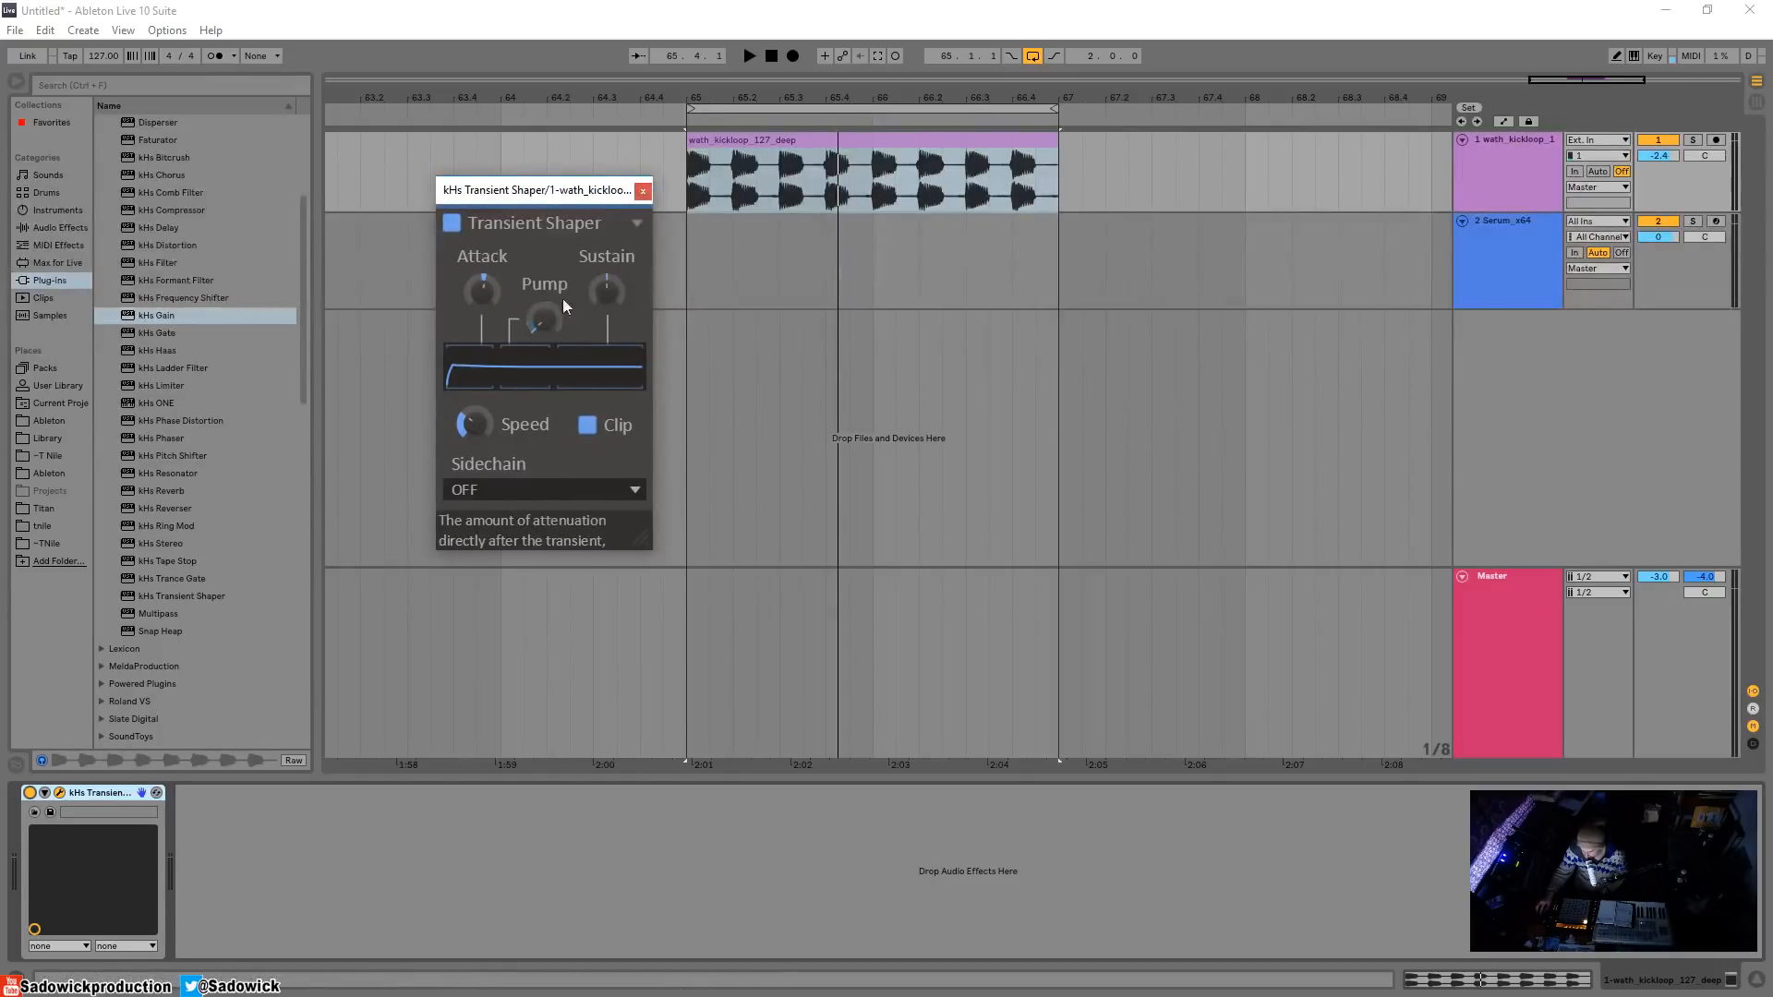
click(643, 190)
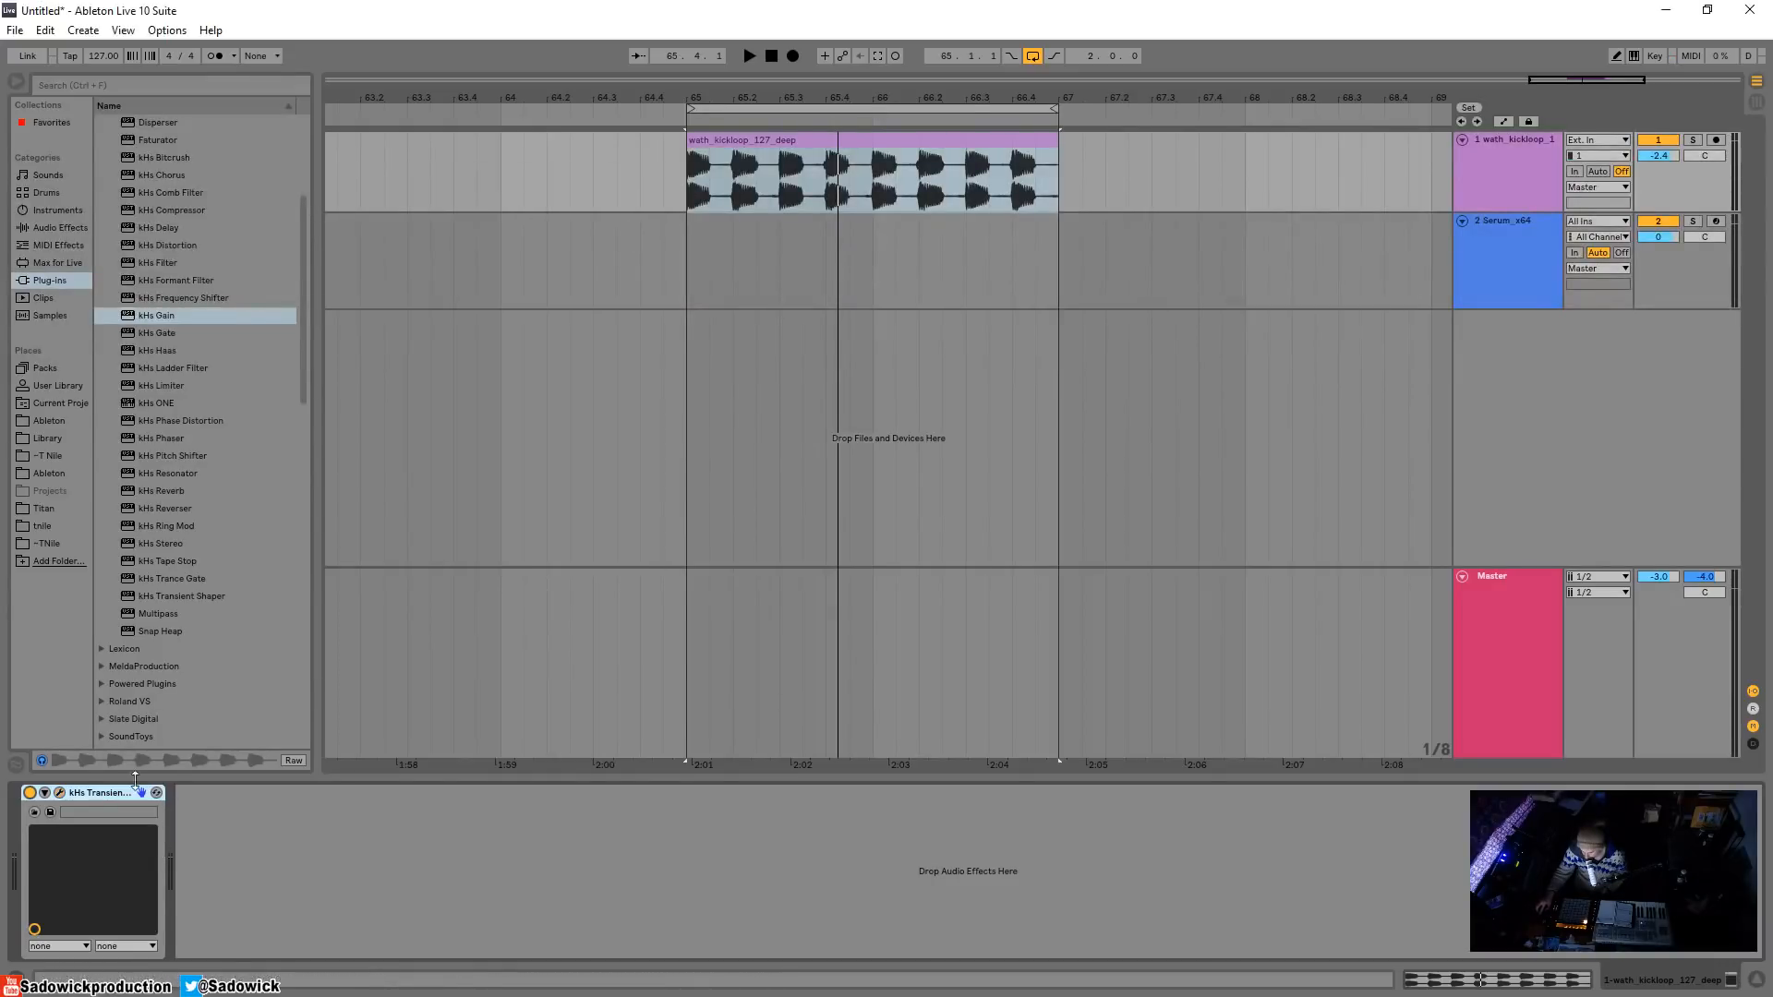
right_click(89, 788)
click(148, 796)
- Insert the kHs Transient Shaper between Serum and EQ Eight on the Serum track
click(1695, 271)
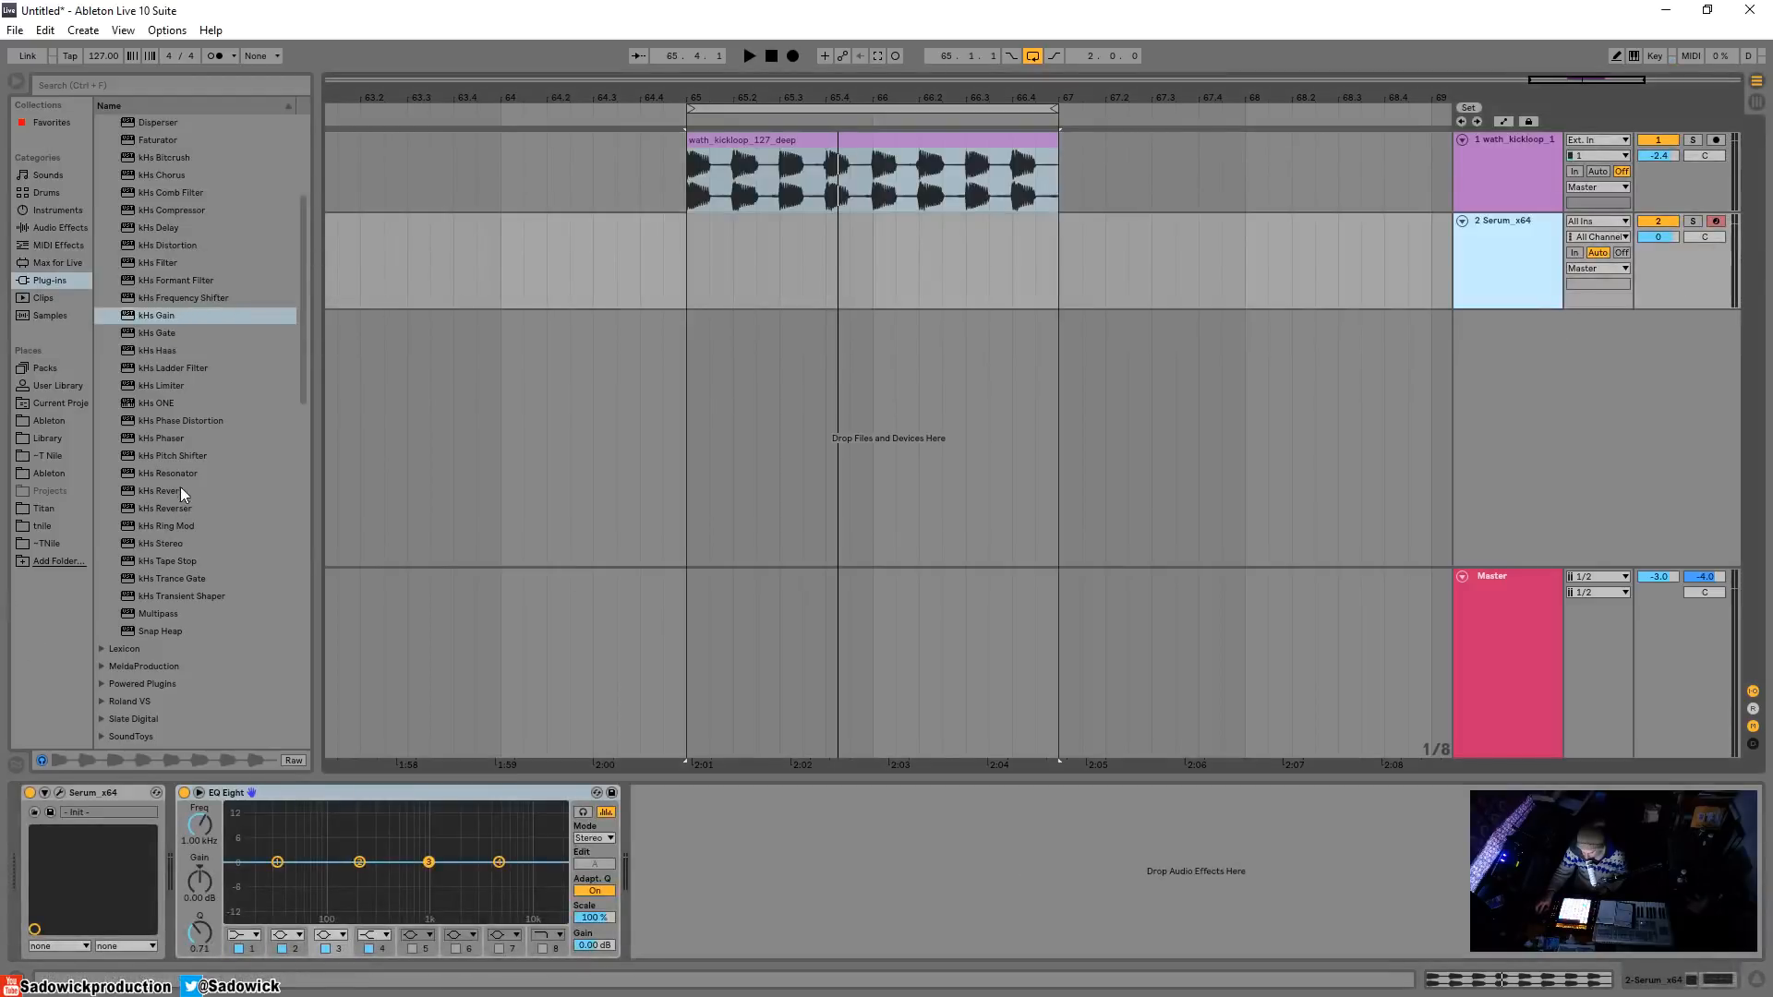
drag(186, 598, 194, 818)
click(184, 793)
click(124, 789)
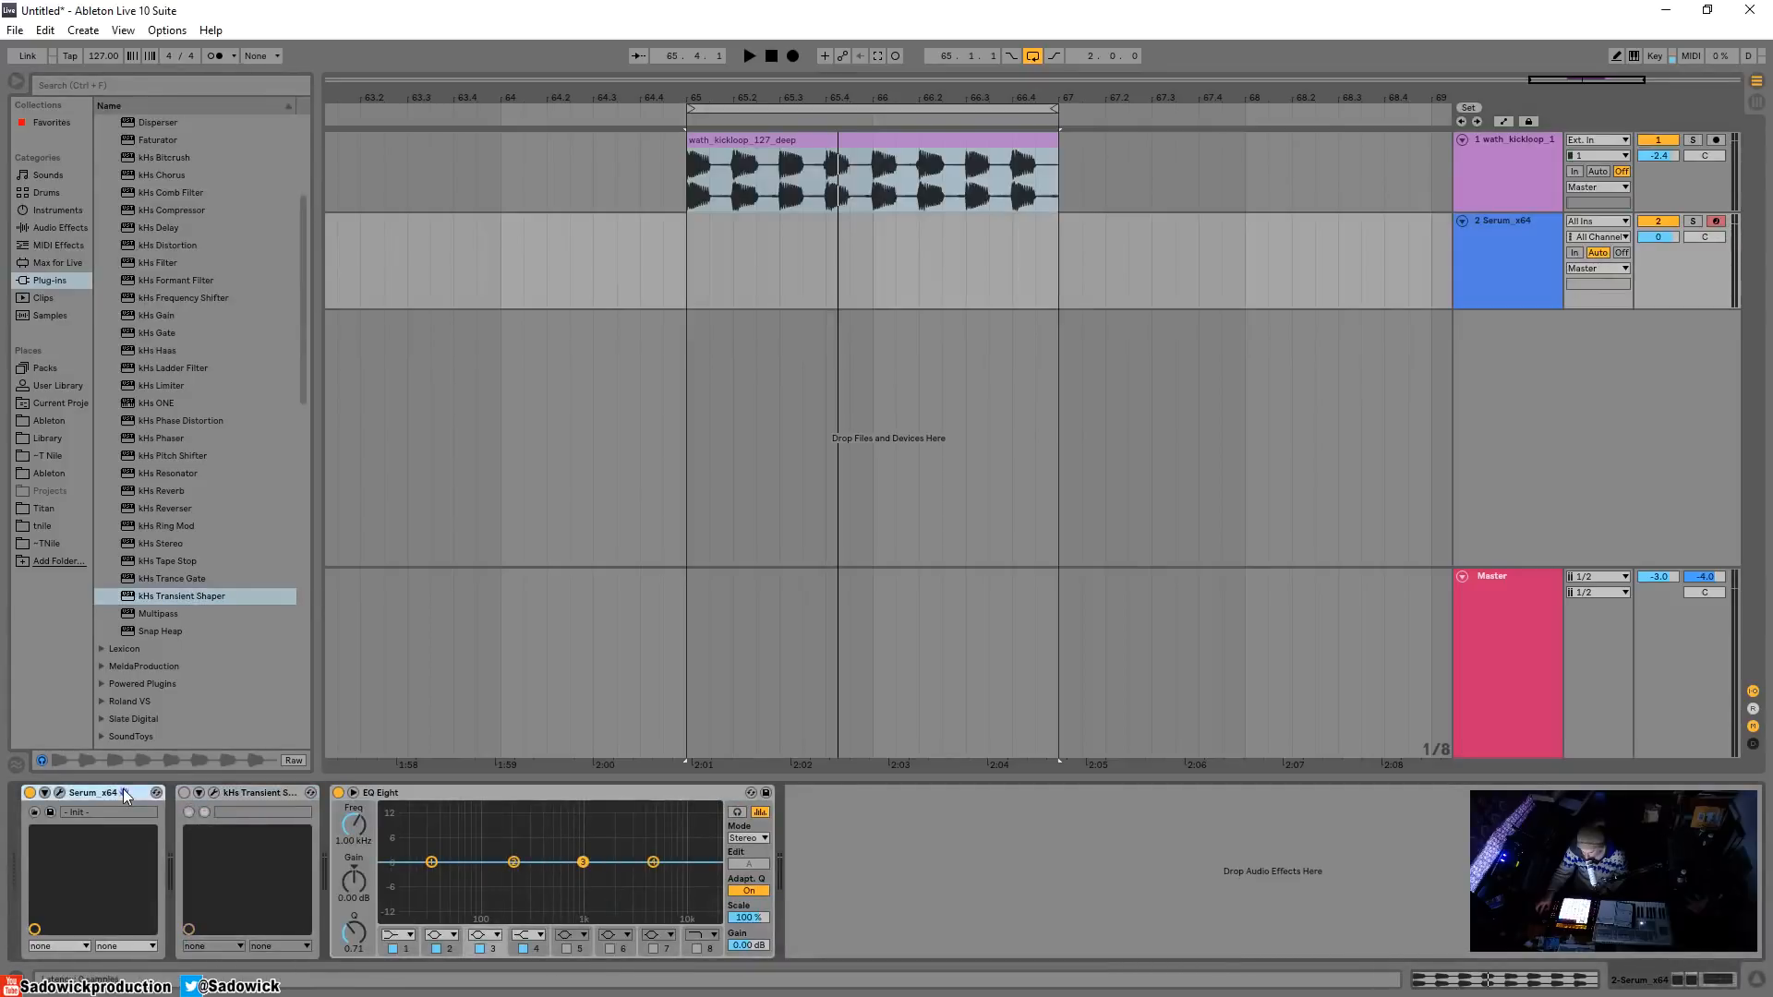
- Open the Serum and Transient Shaper plug-in windows and arrange them side by side
click(60, 793)
drag(938, 142, 816, 130)
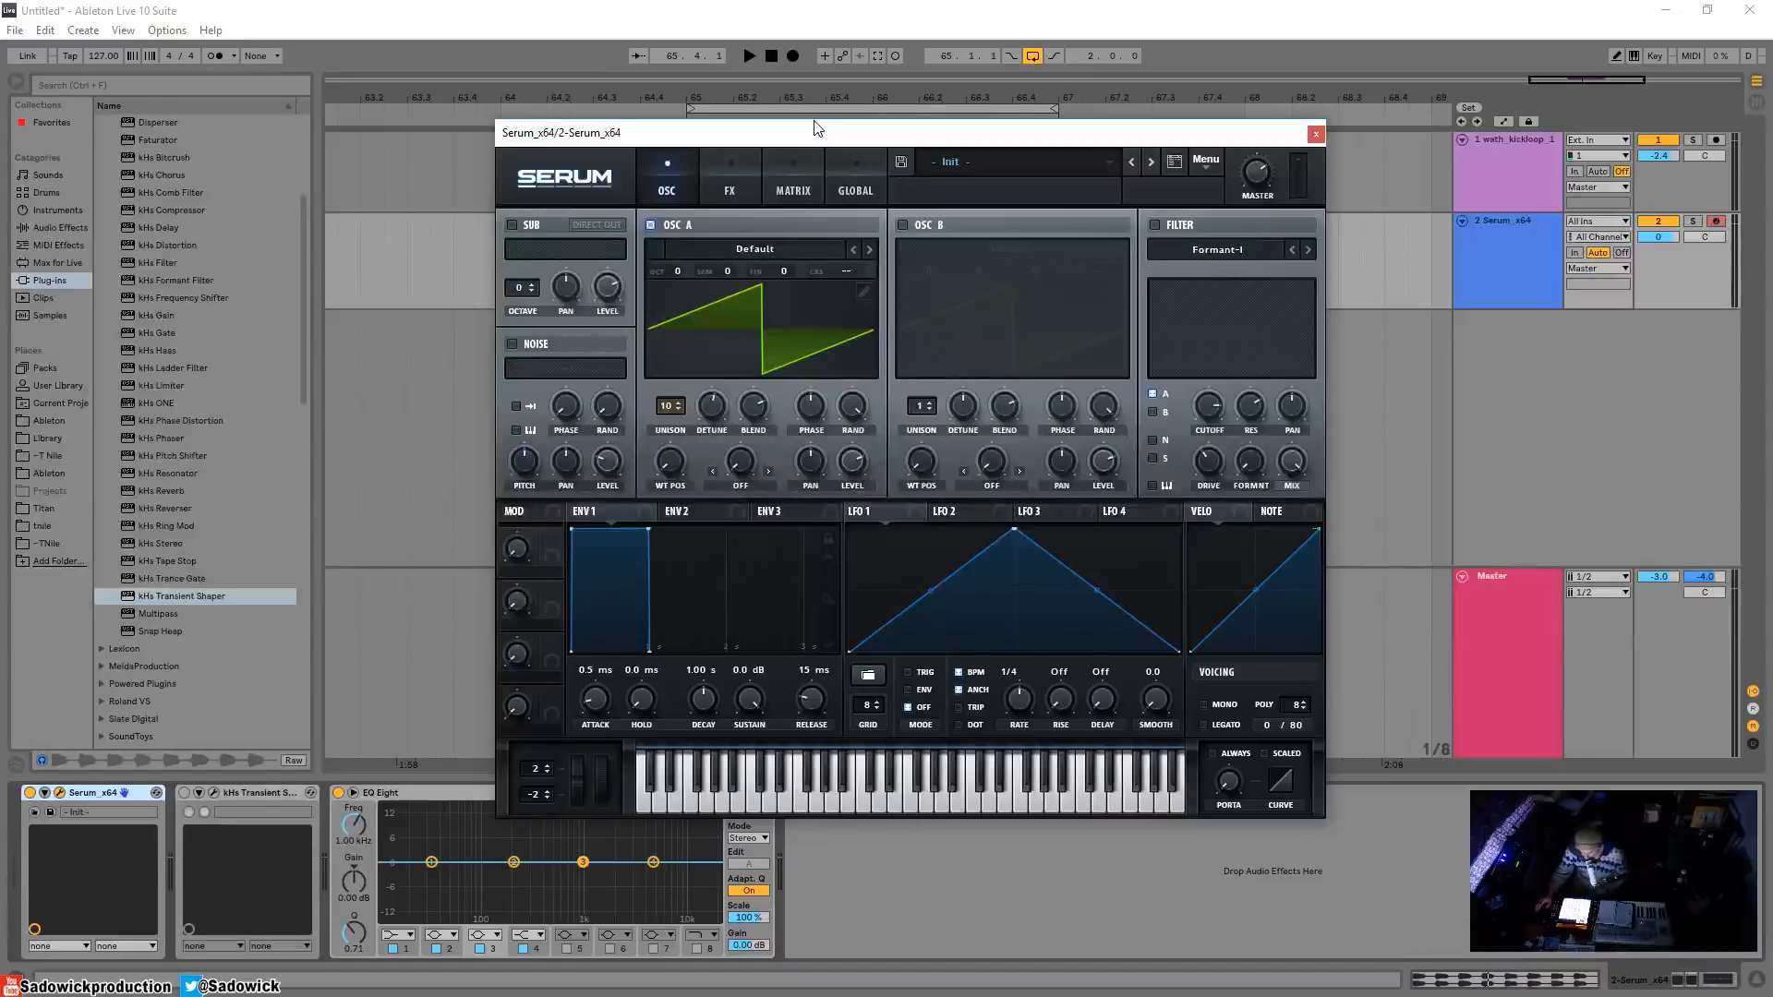
click(213, 793)
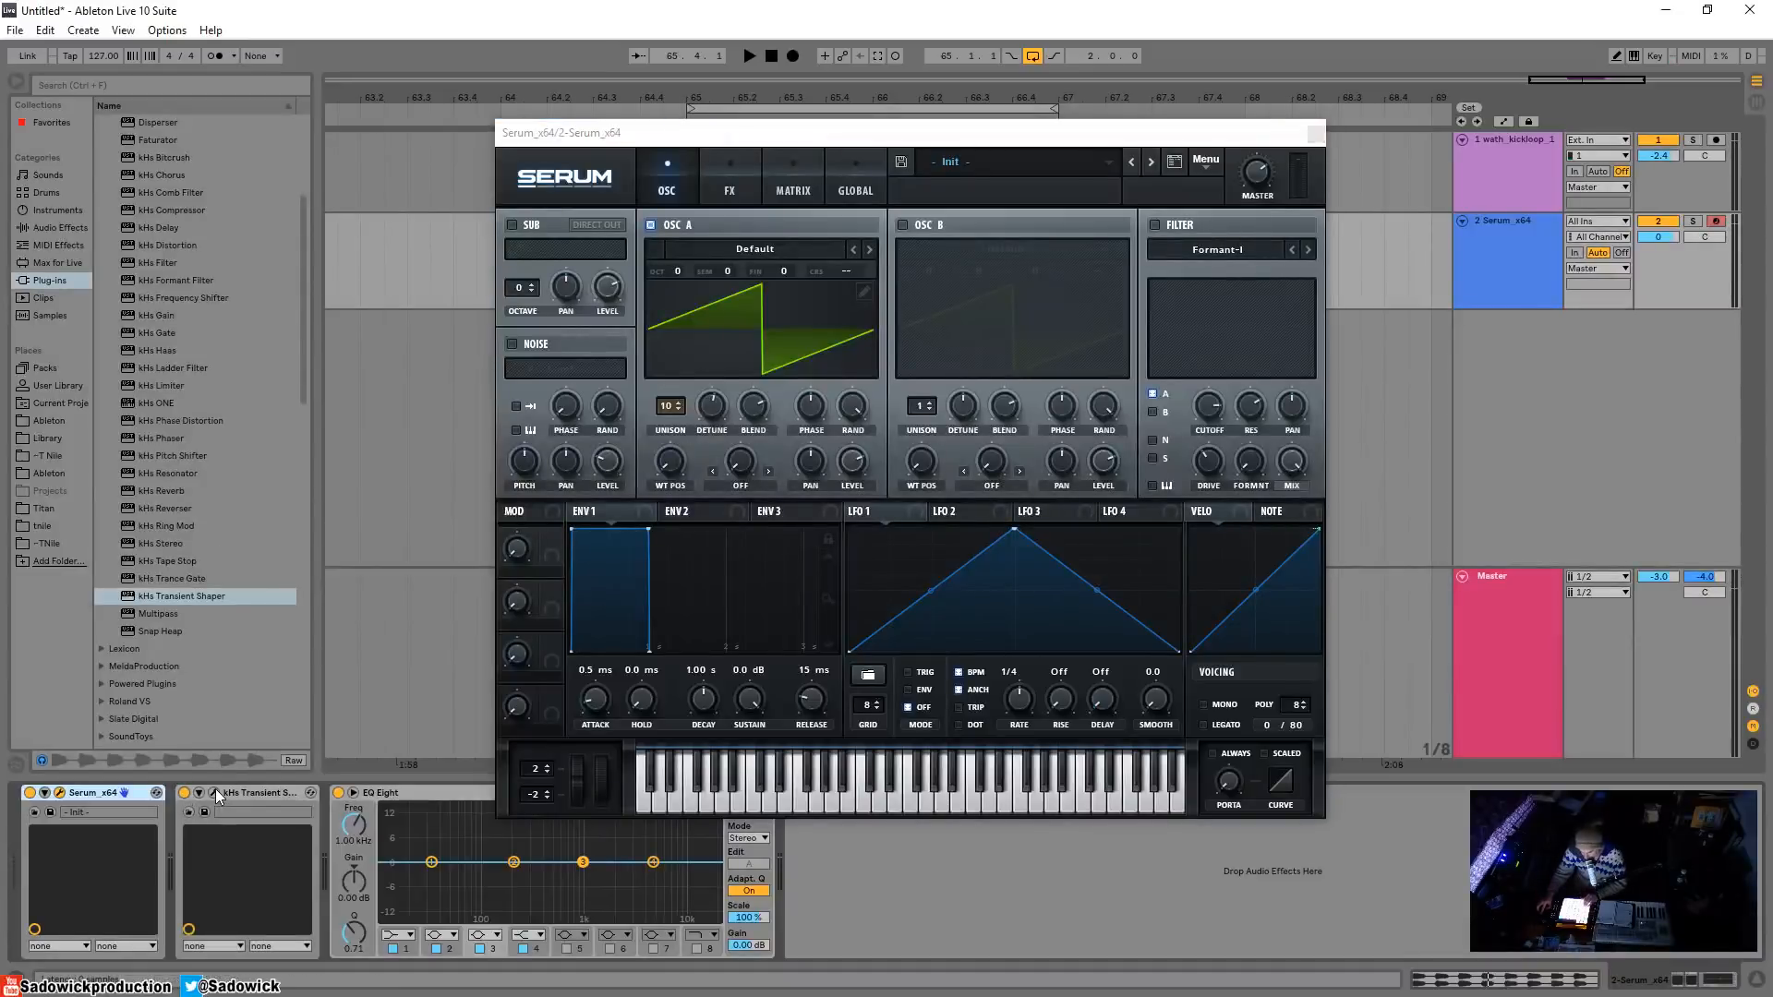
drag(646, 144, 1213, 171)
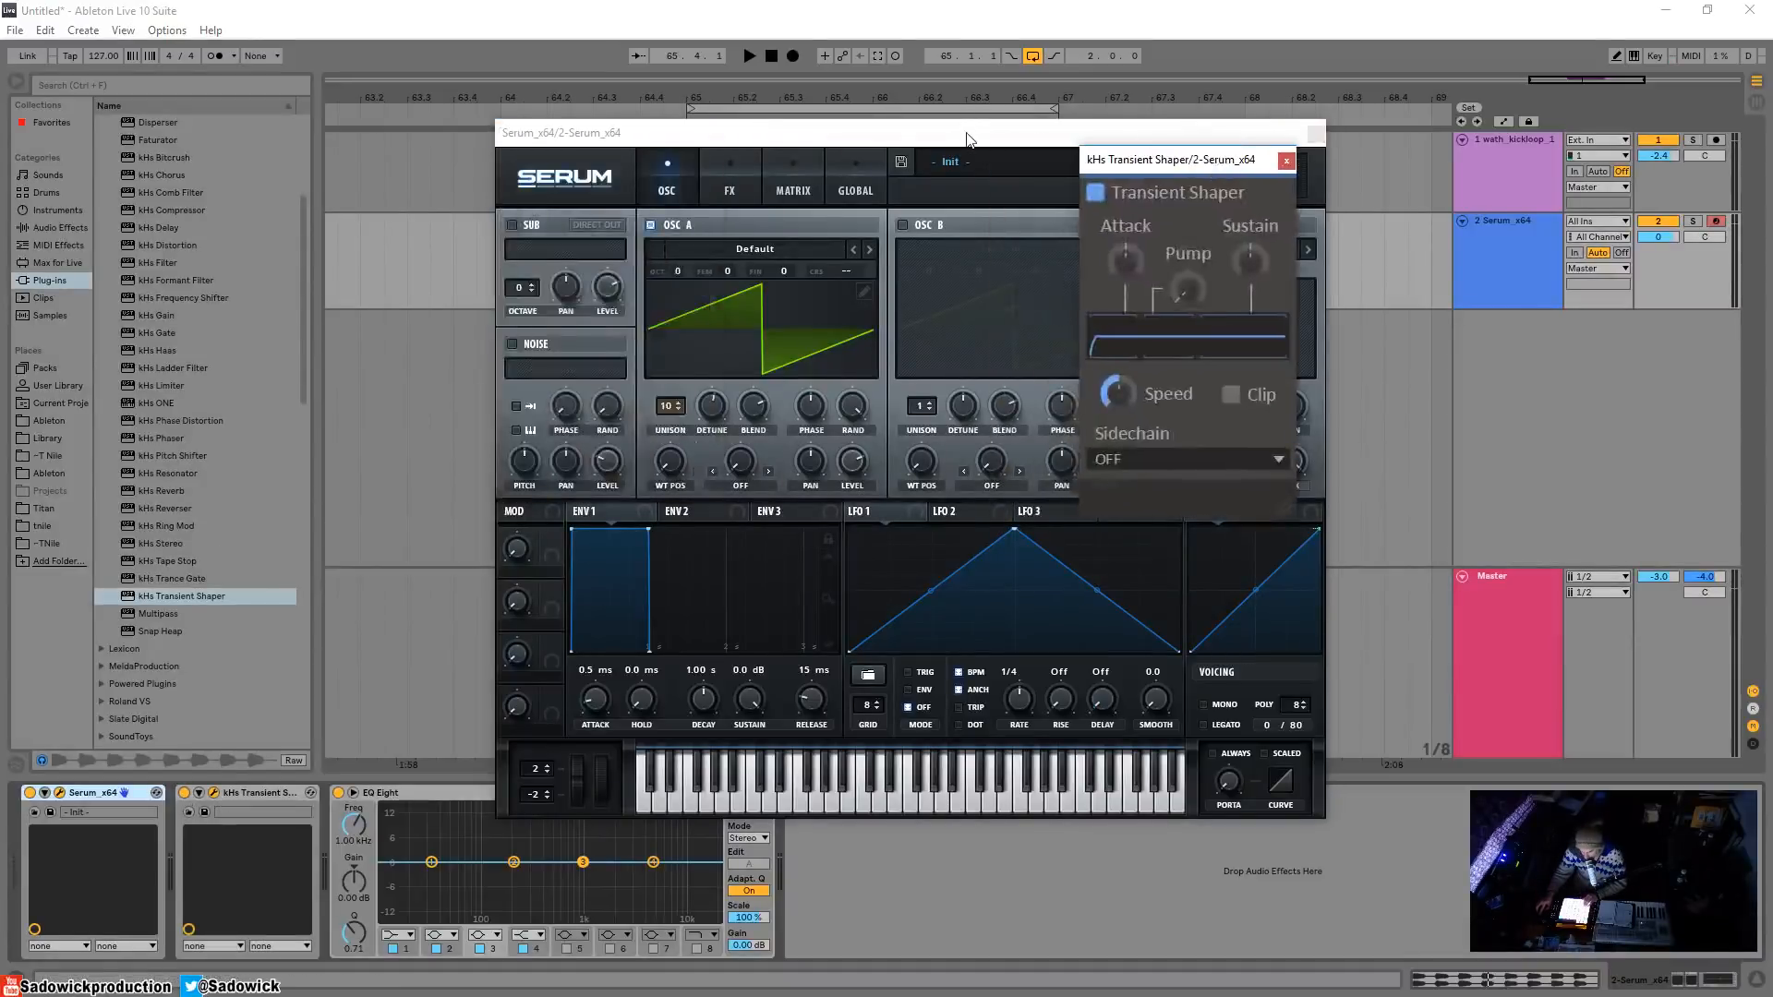
drag(965, 138, 541, 71)
drag(1165, 159, 1041, 132)
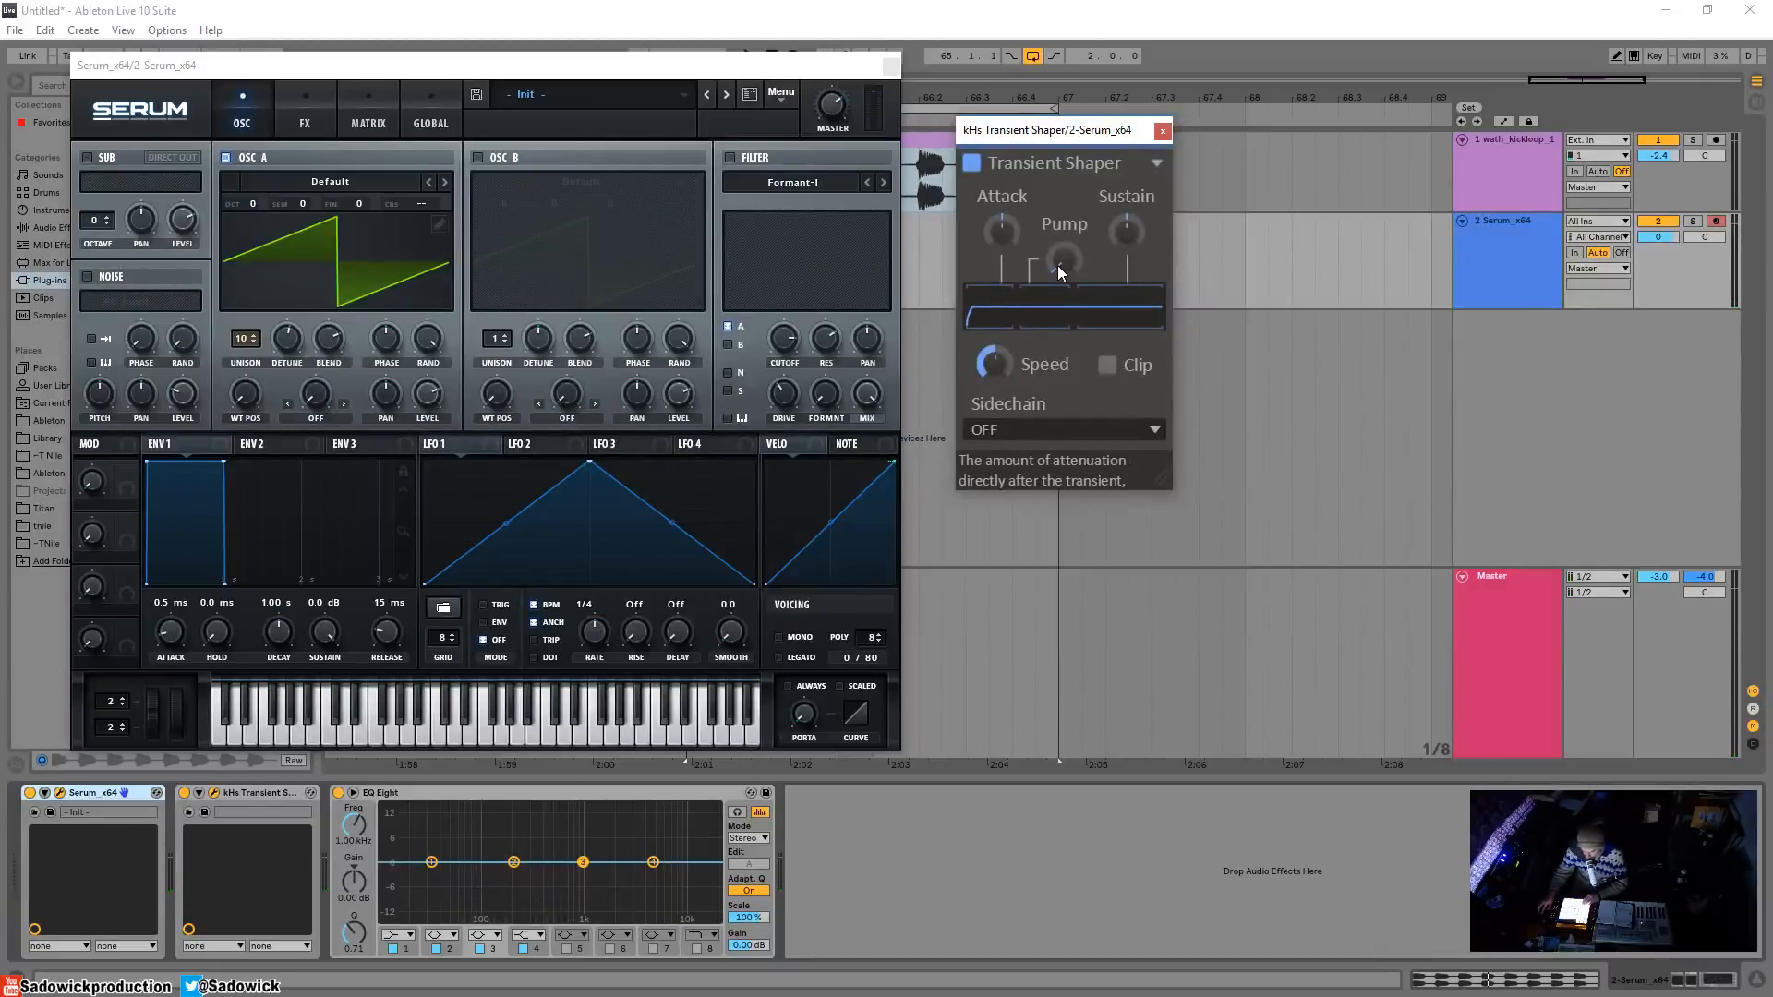
- Raise Pump and slightly boost Attack on the Serum track's Transient Shaper, comparing the sound with the effect bypassed and active
drag(1060, 262, 1003, 230)
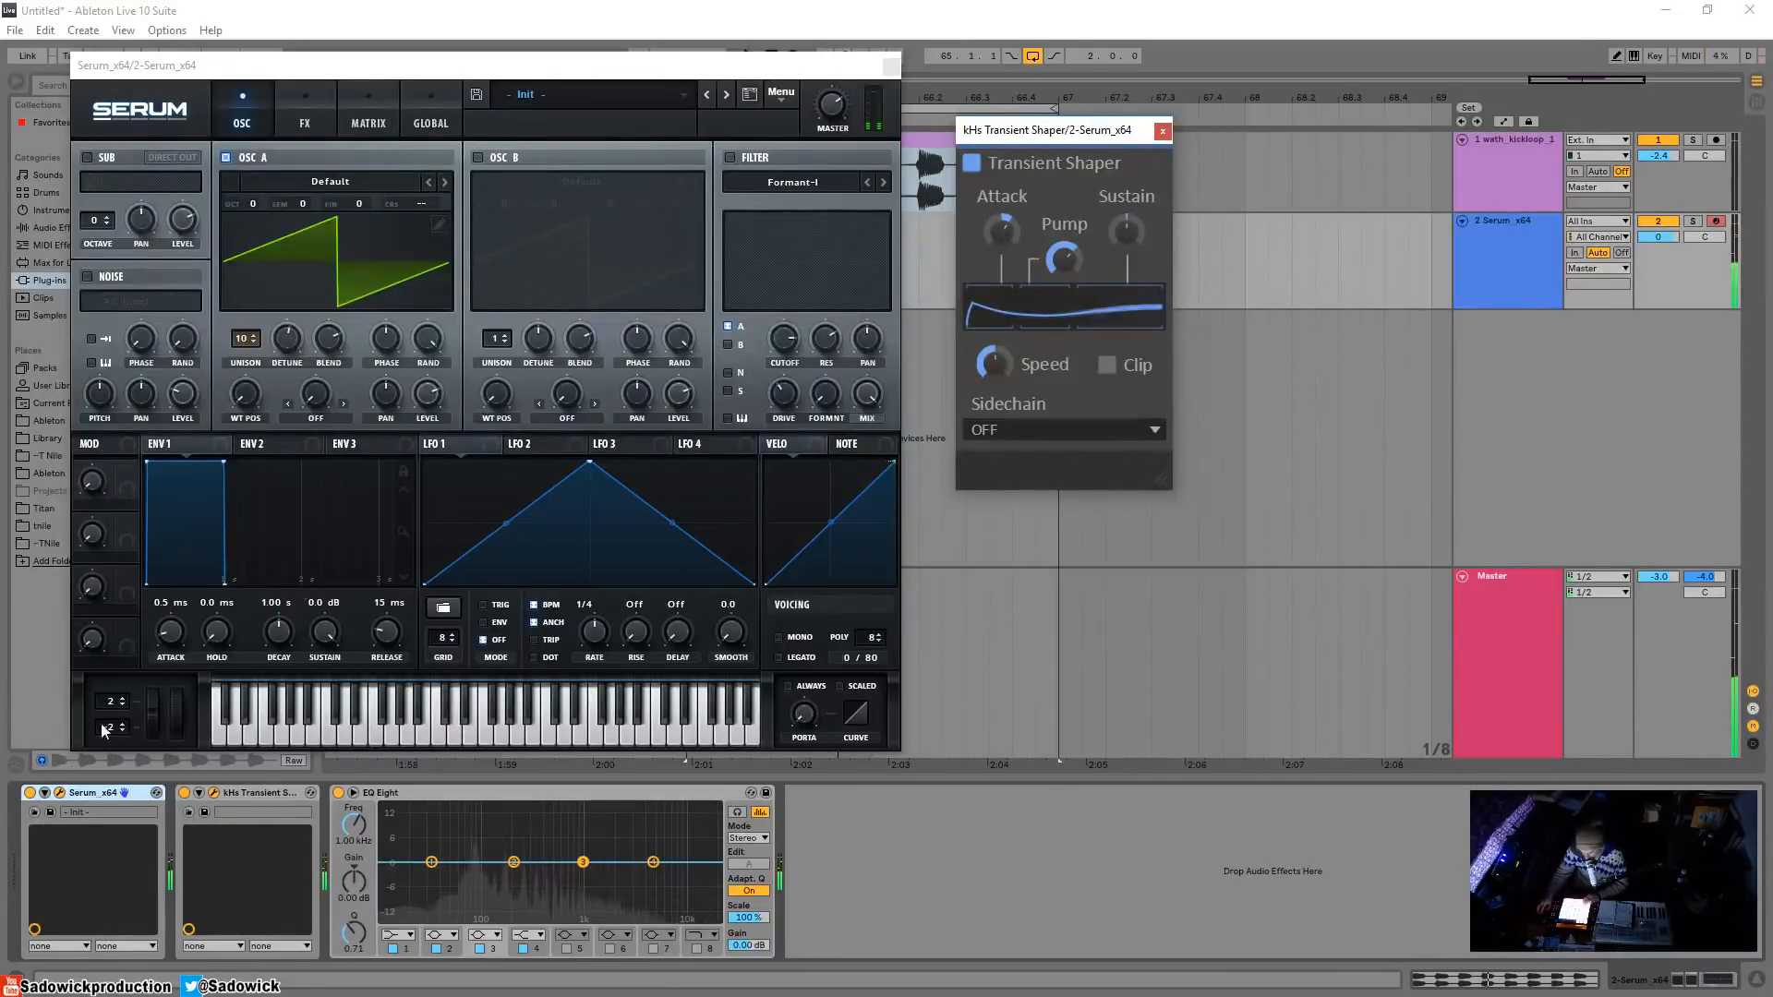
click(184, 794)
click(183, 794)
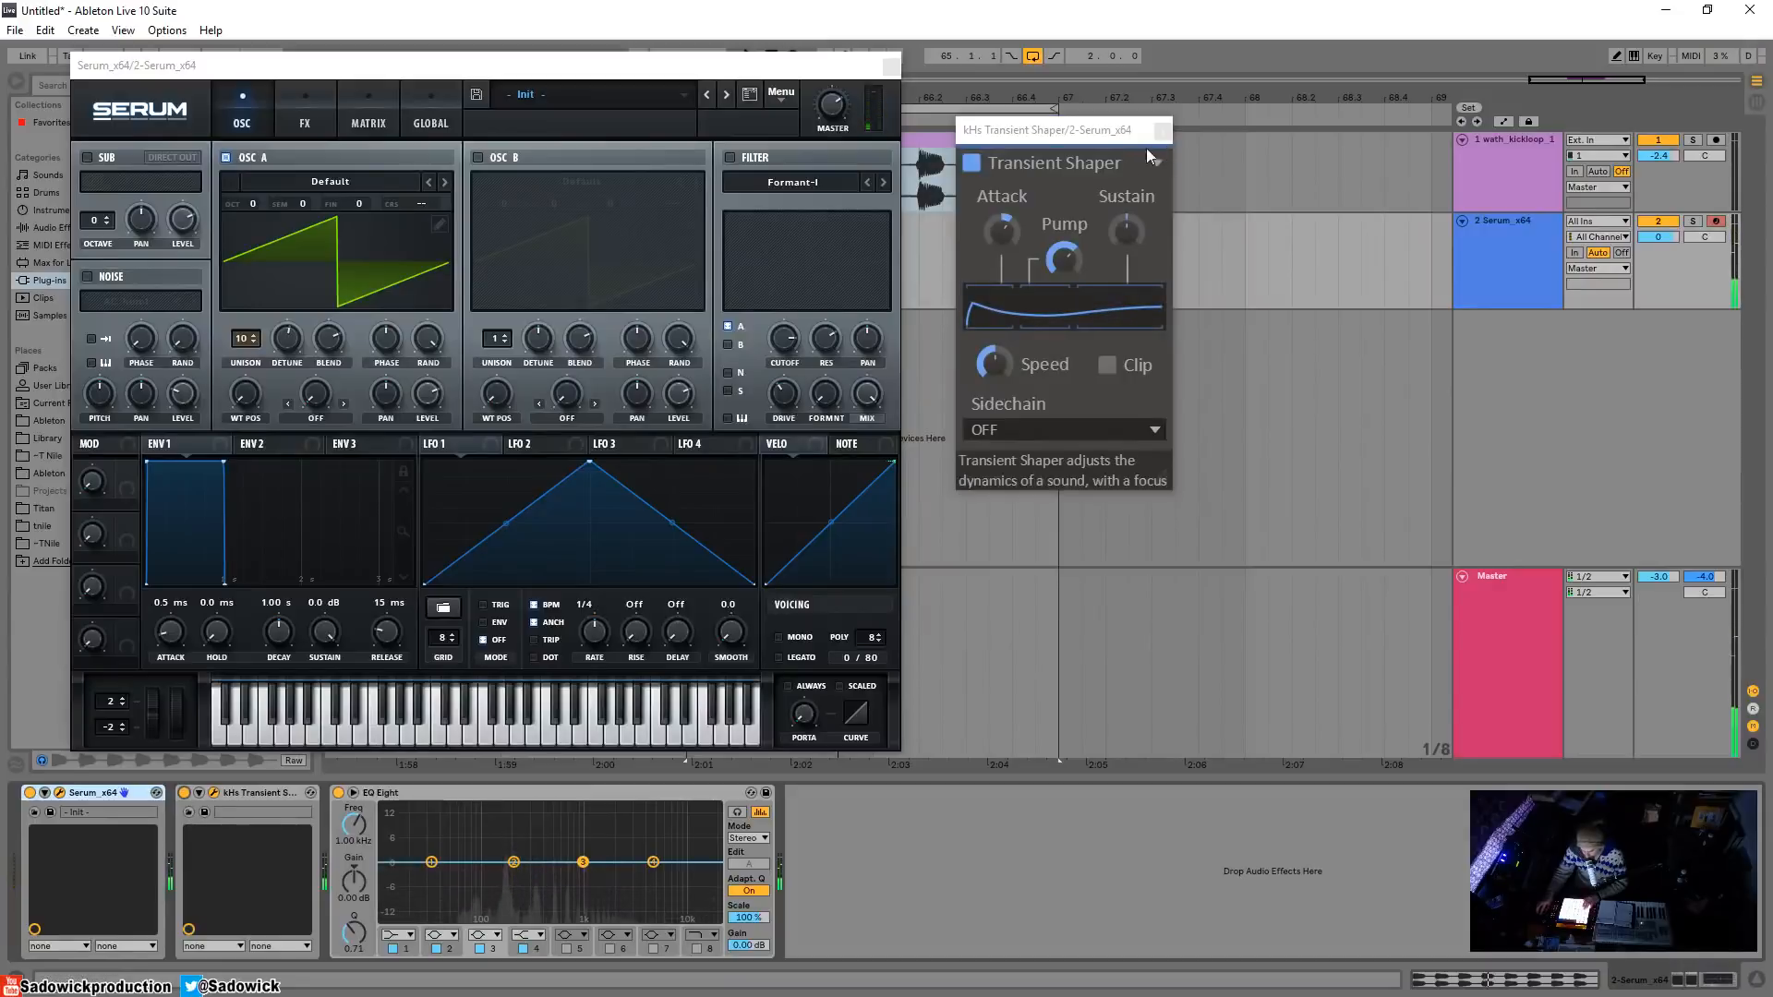
- Close the Serum and Transient Shaper windows and select the Transient Shaper device on the Serum track
click(892, 66)
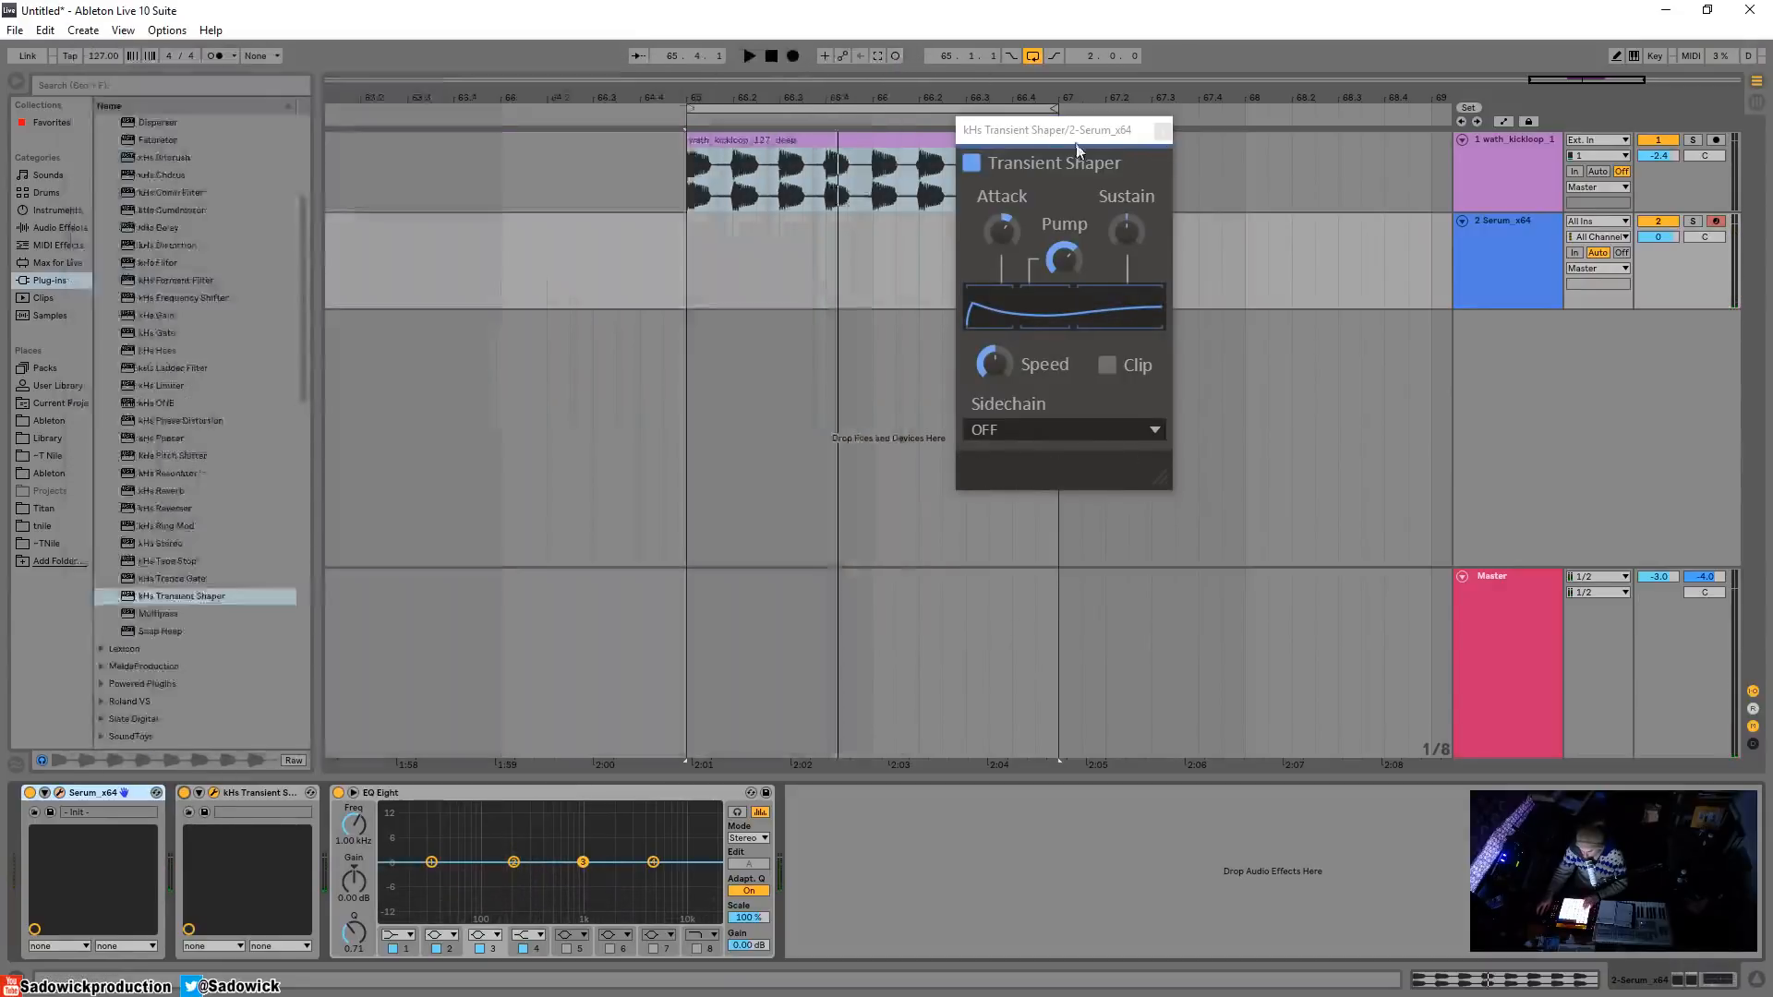
drag(1053, 130, 976, 244)
right_click(235, 800)
click(244, 805)
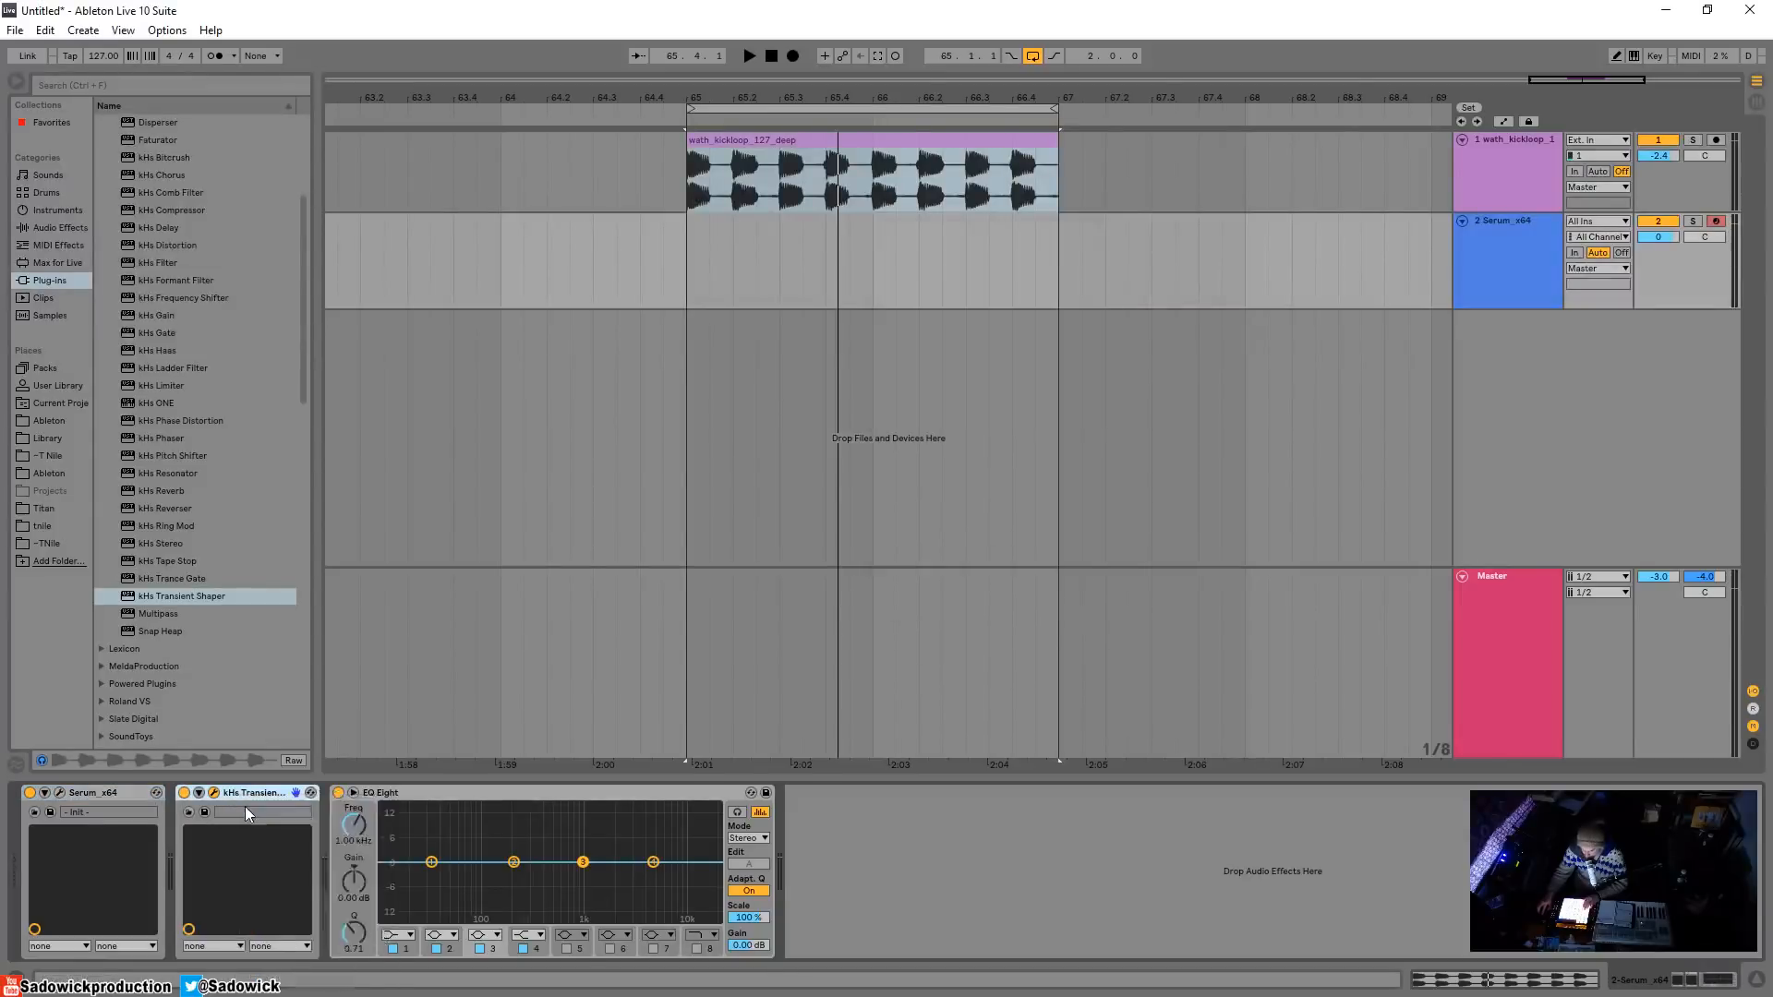
- Add Multipass to the kick loop track and open its plug-in window
click(1518, 141)
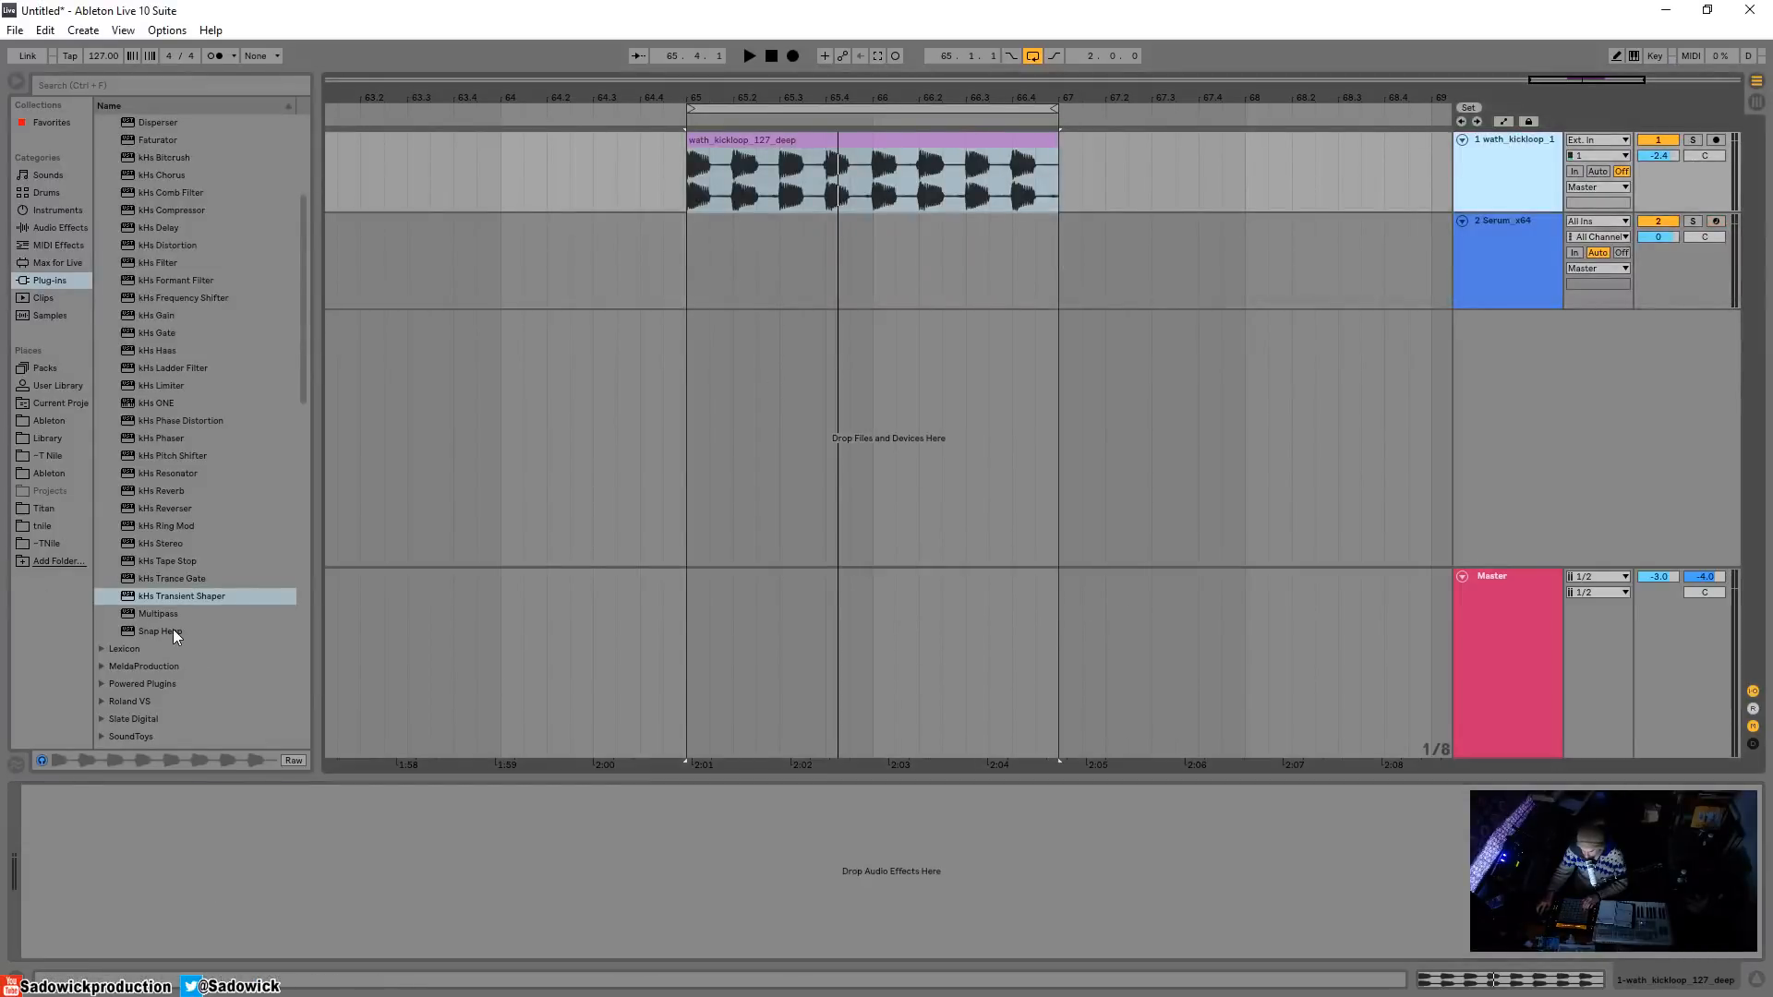
drag(168, 617, 230, 833)
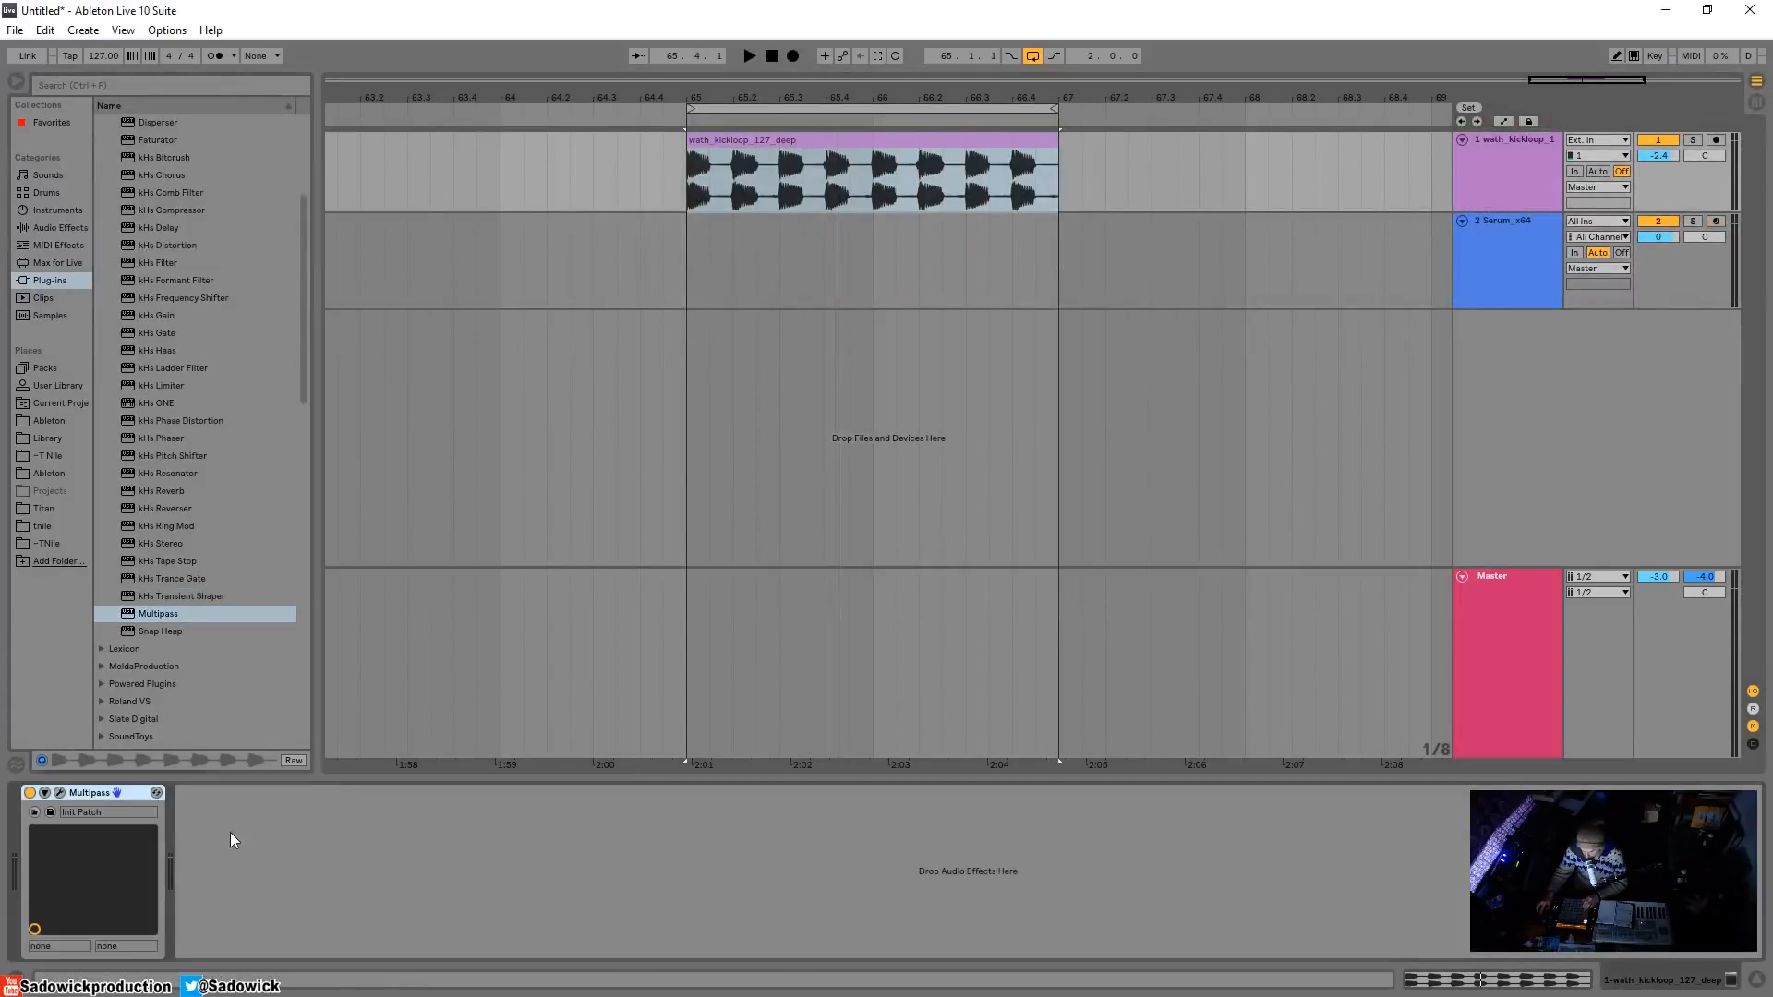
click(60, 793)
drag(1148, 121, 650, 6)
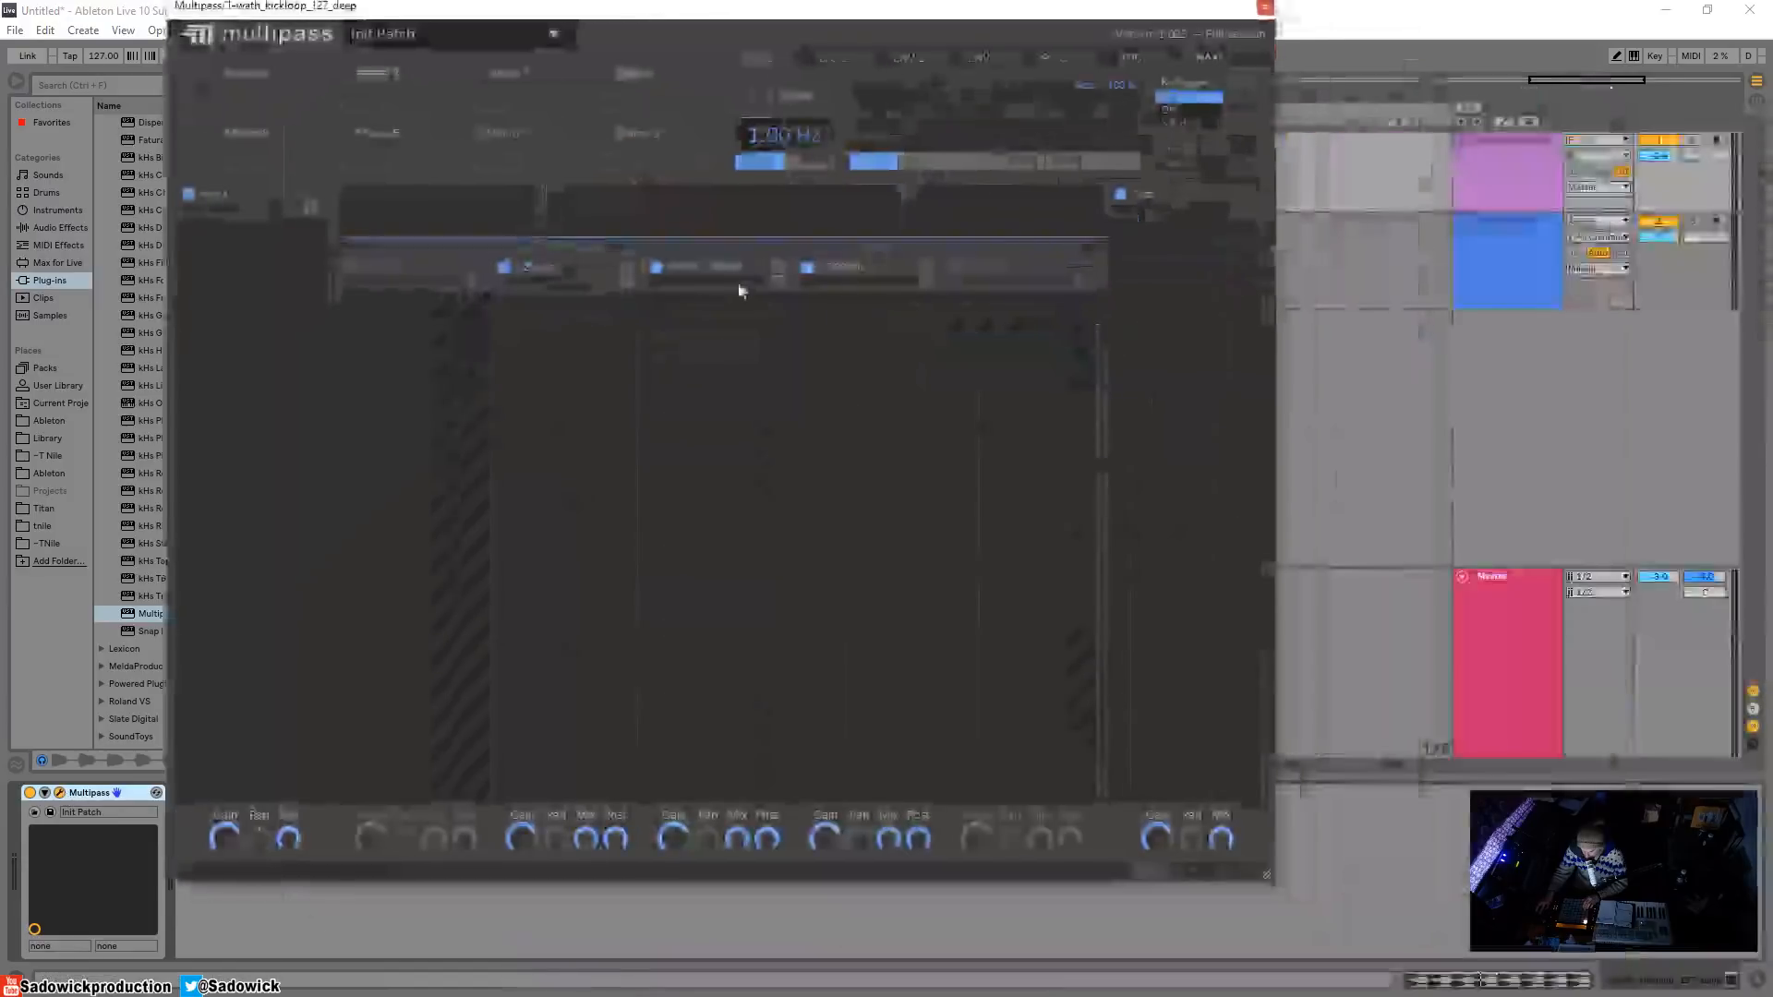
- Add a Transient Shaper to the band below 250 Hz and replace the disabled middle band with a single crossover at about 771 Hz
click(576, 327)
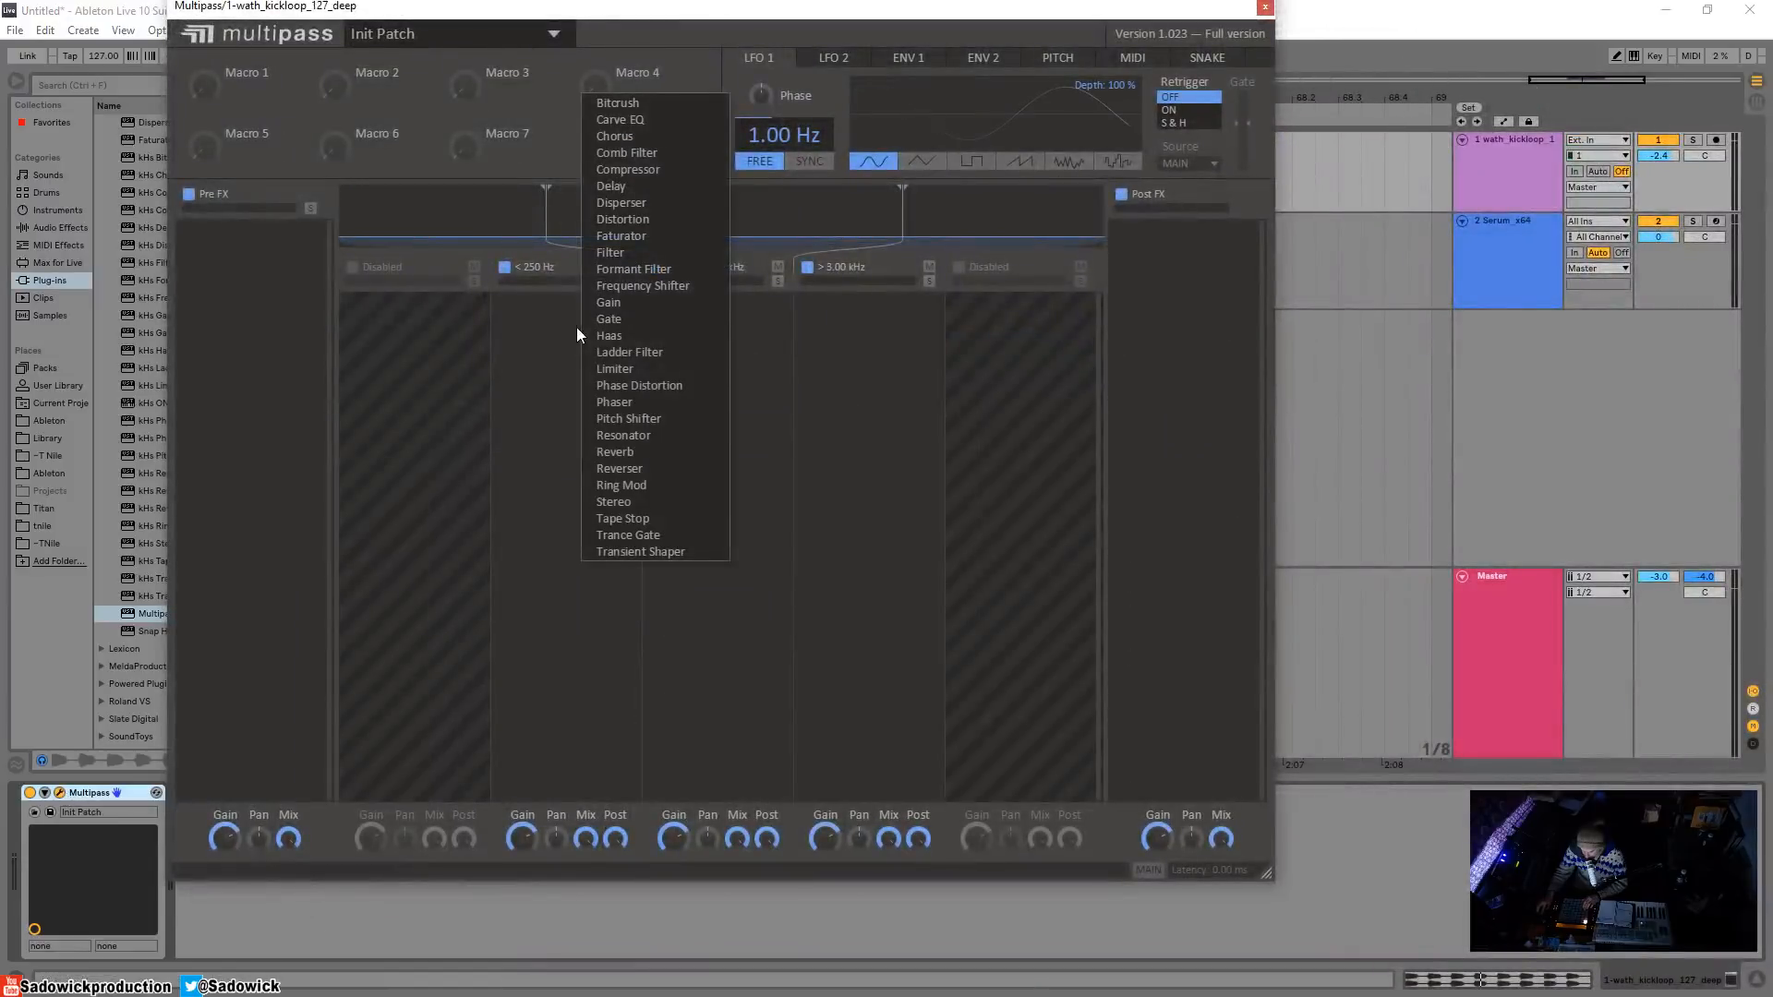
click(628, 551)
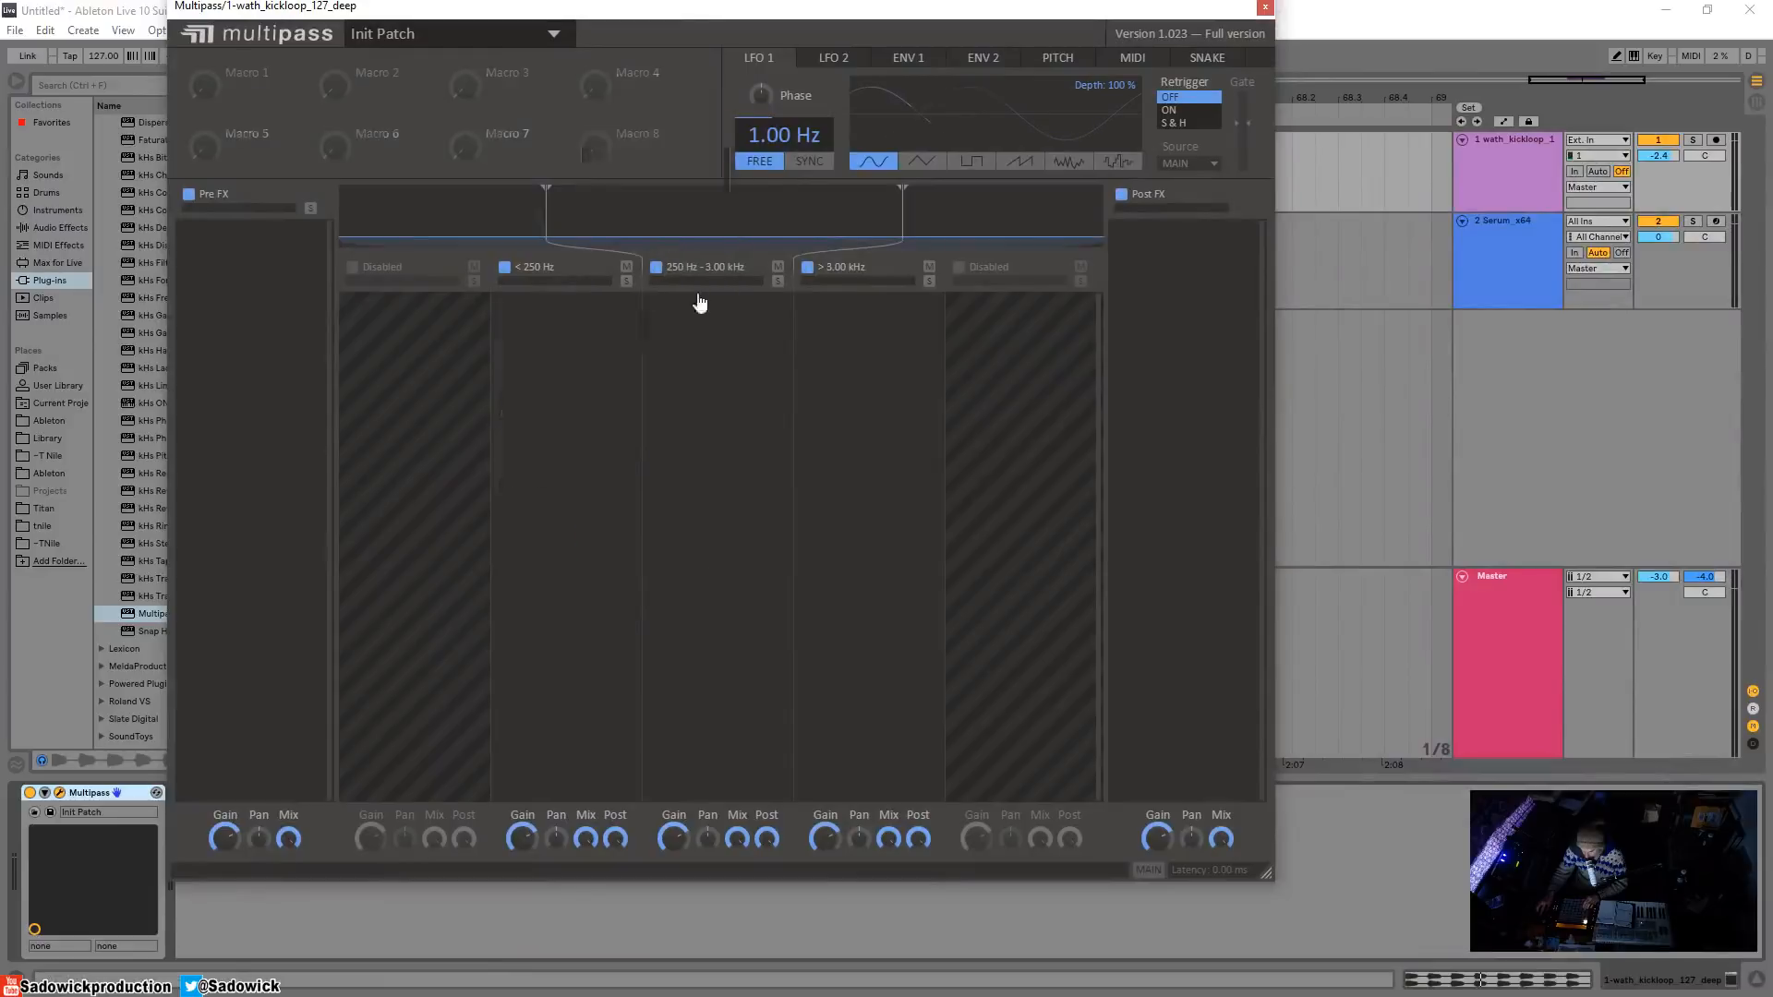
click(656, 267)
drag(548, 215, 709, 214)
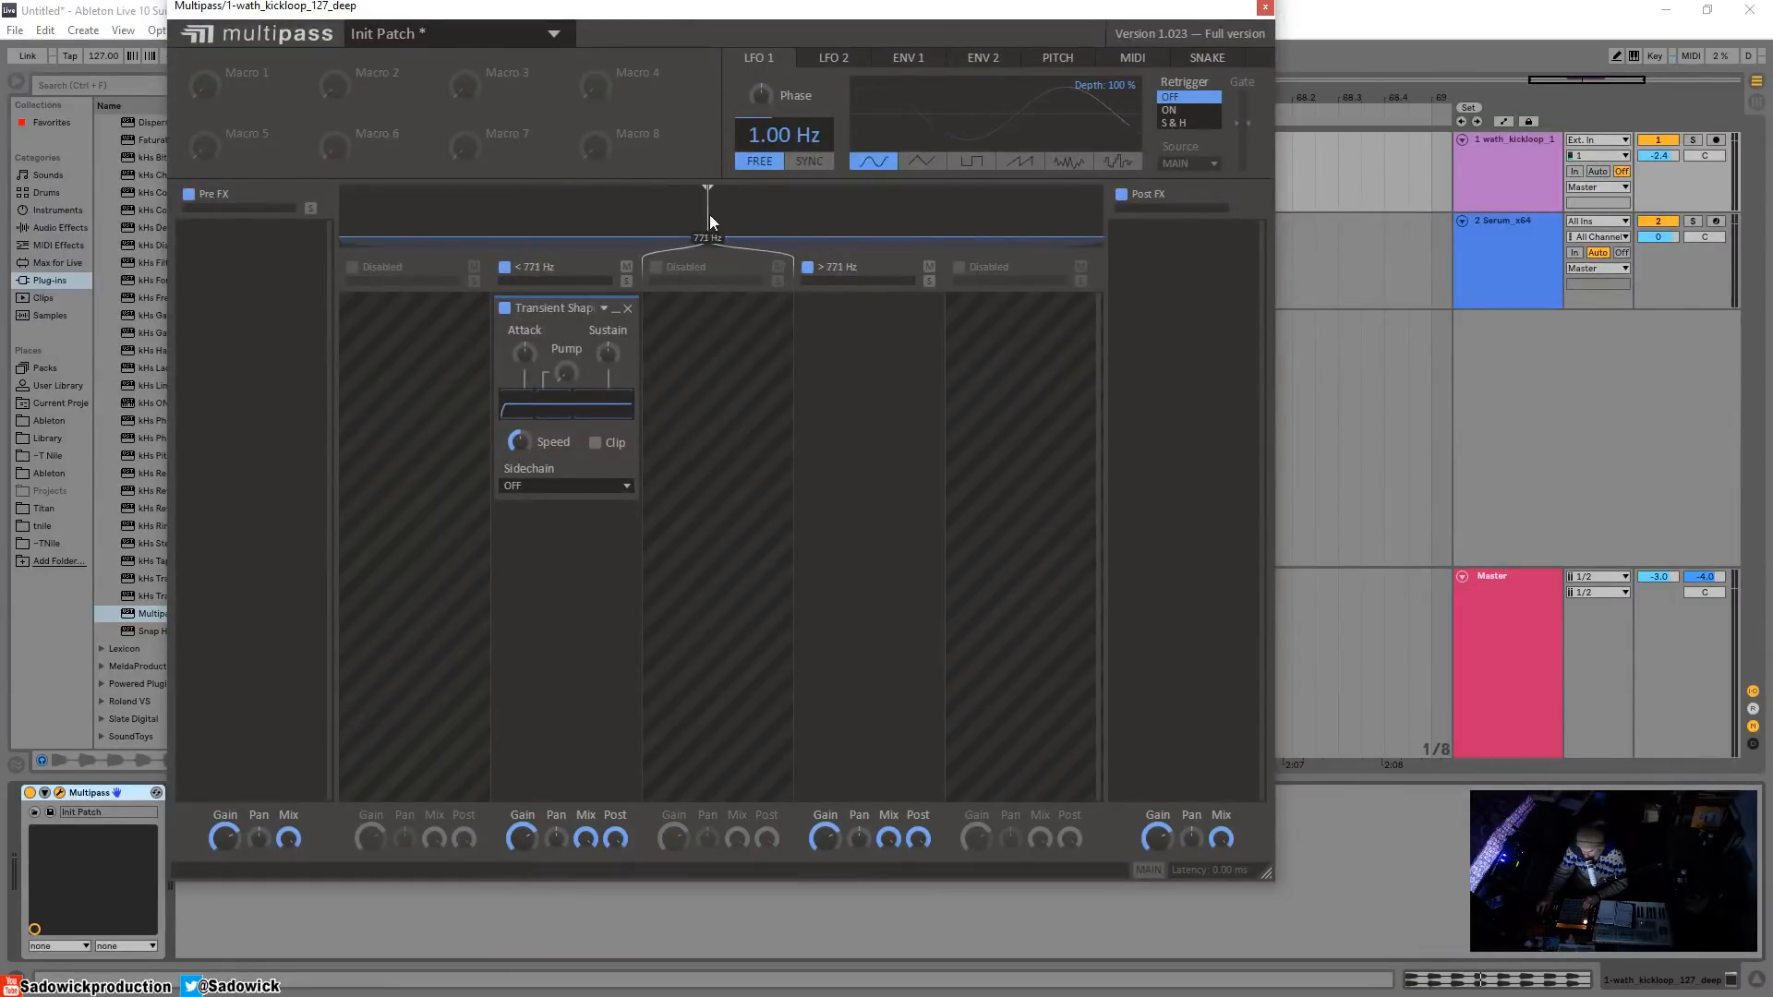
- Add a Transient Shaper to the high band and move the crossover to 756 Hz
click(856, 340)
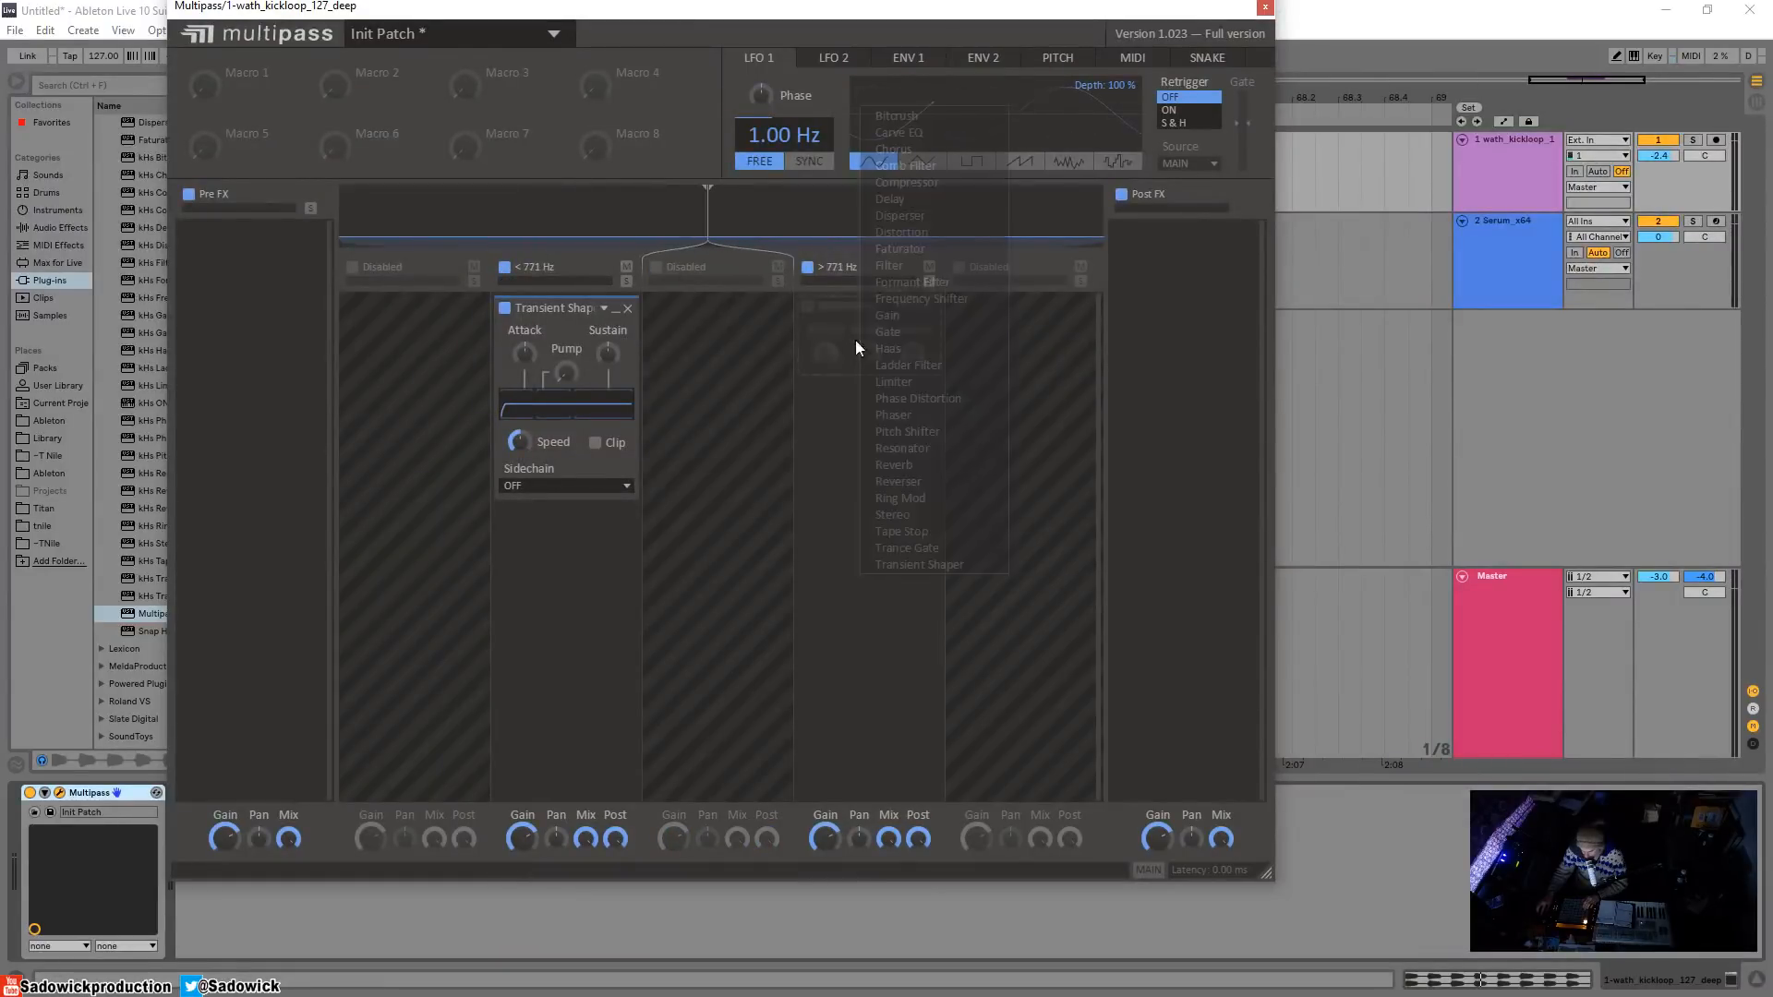
click(919, 564)
mouse_move(709, 208)
mouse_down()
mouse_move(547, 213)
mouse_move(911, 237)
mouse_move(701, 218)
mouse_up()
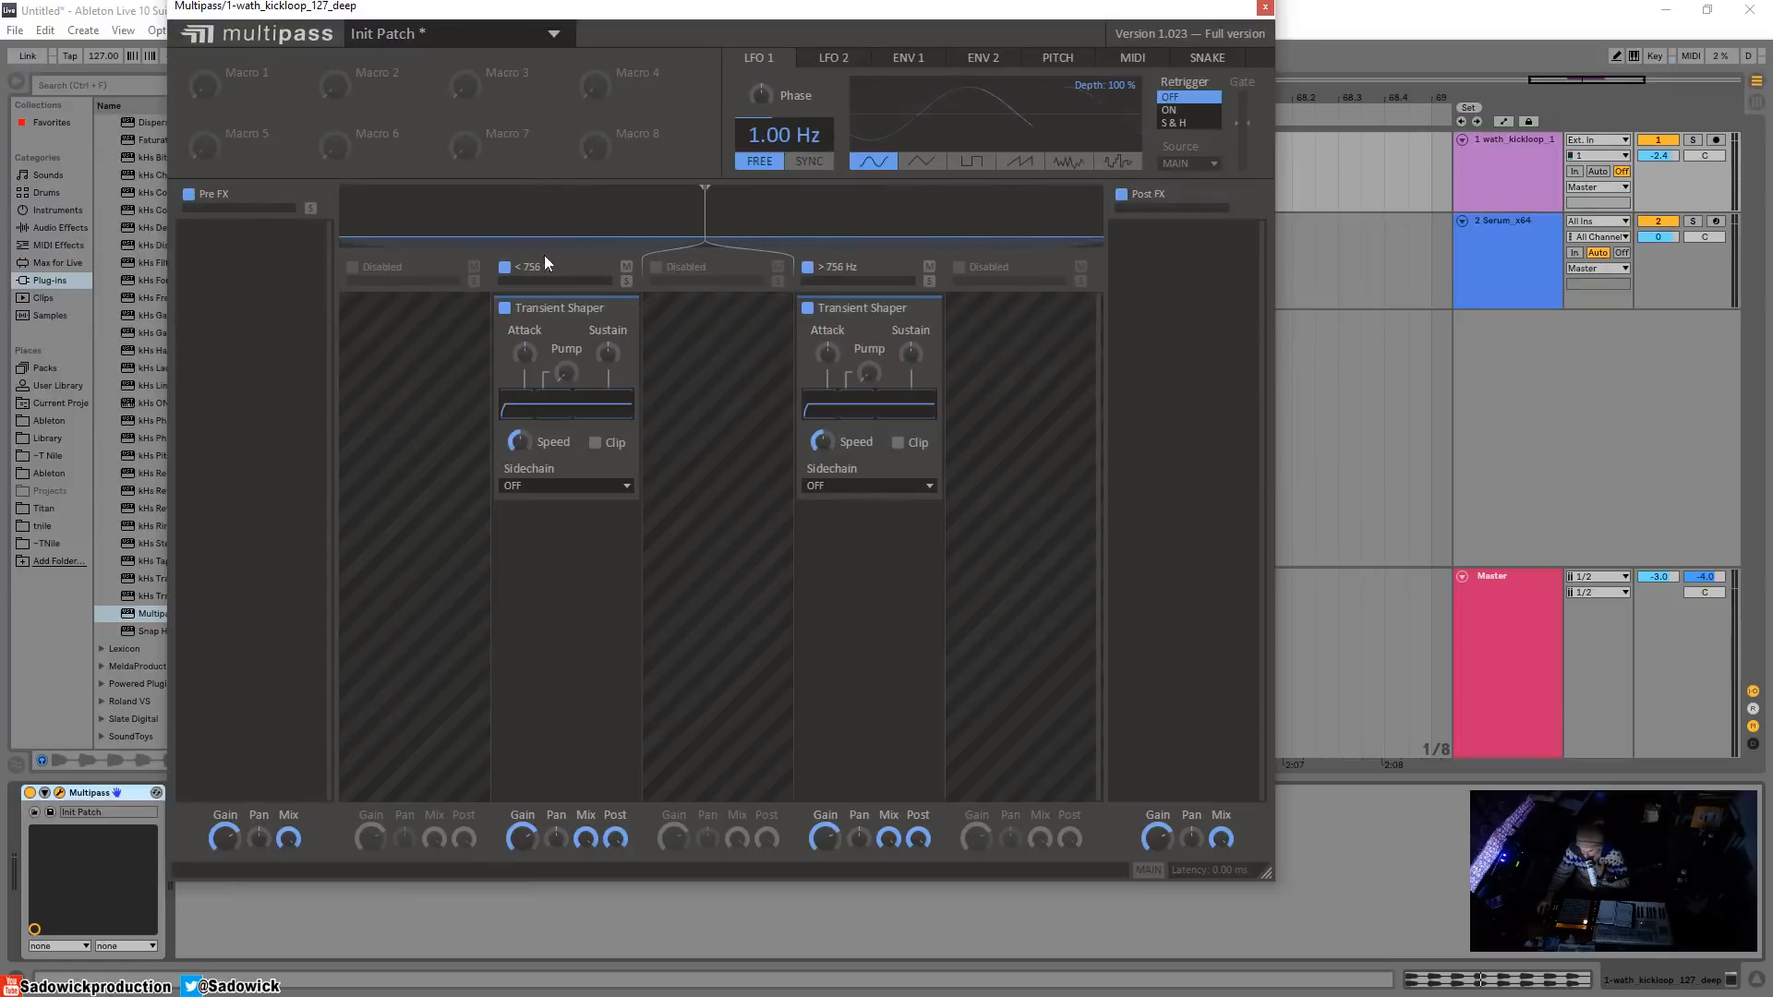
- Solo the band below 756 Hz and shape the playing loop with default Attack, slight Pump and 60 % Sustain
click(625, 280)
key(space)
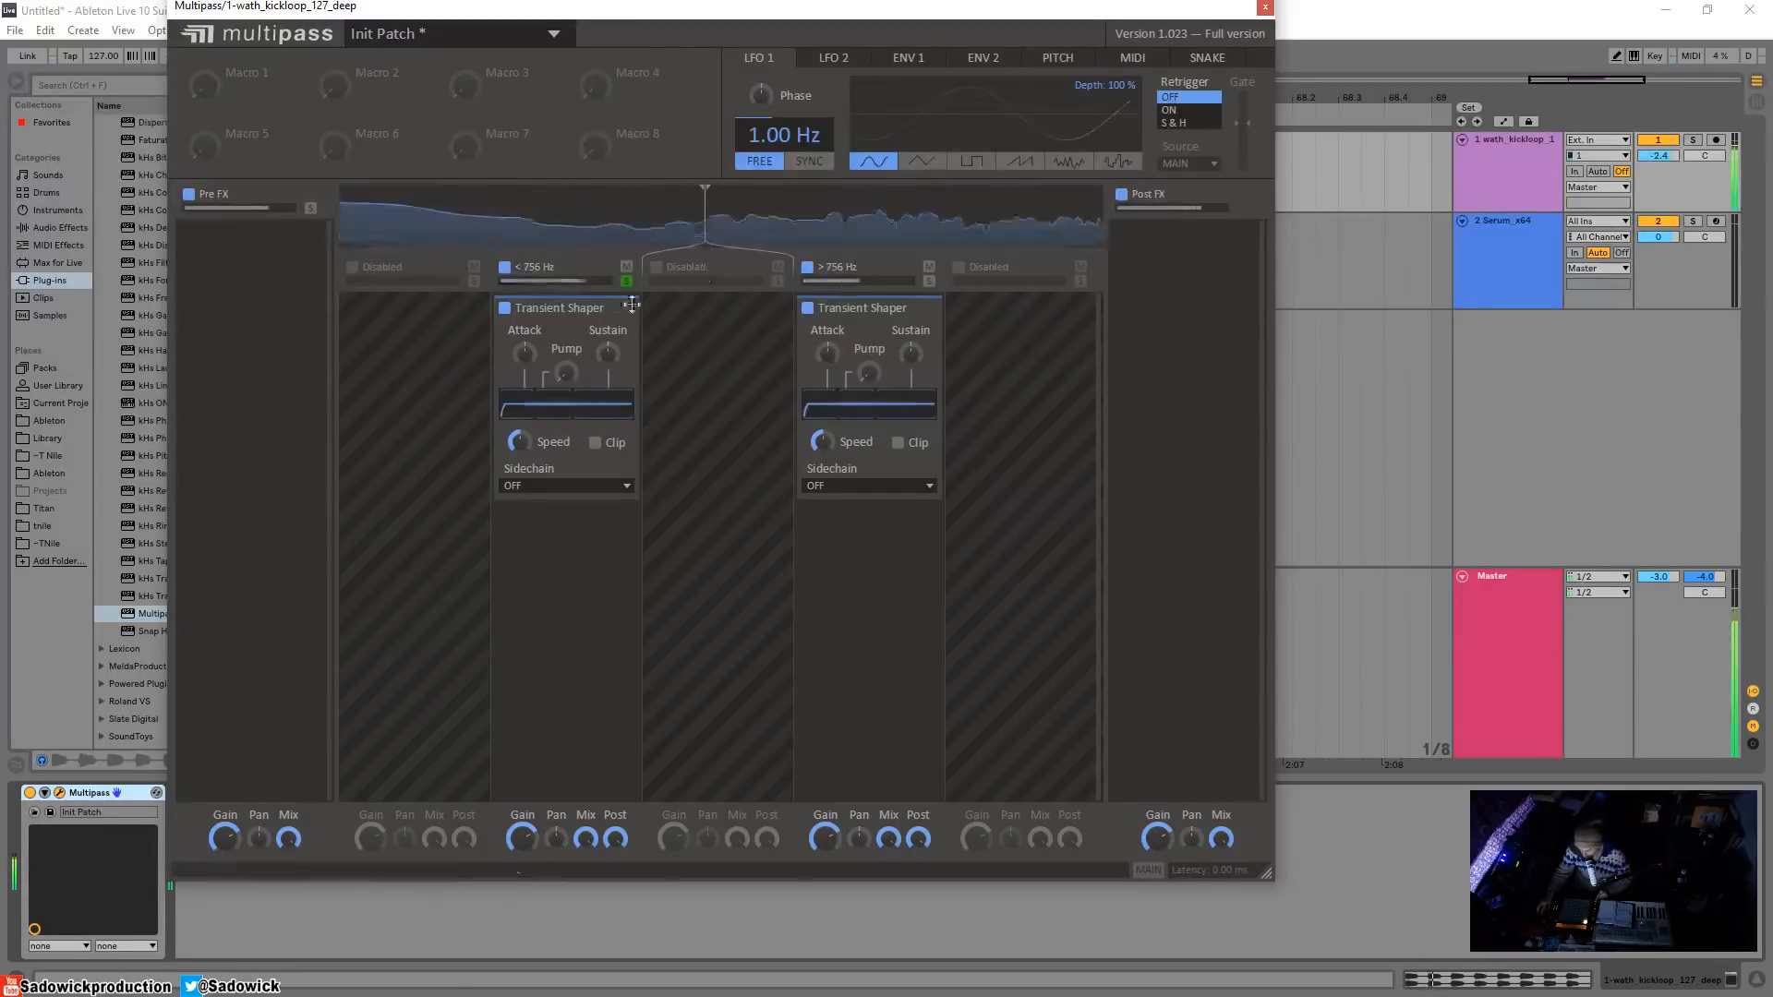
drag(523, 352, 609, 322)
double_click(529, 357)
key(space)
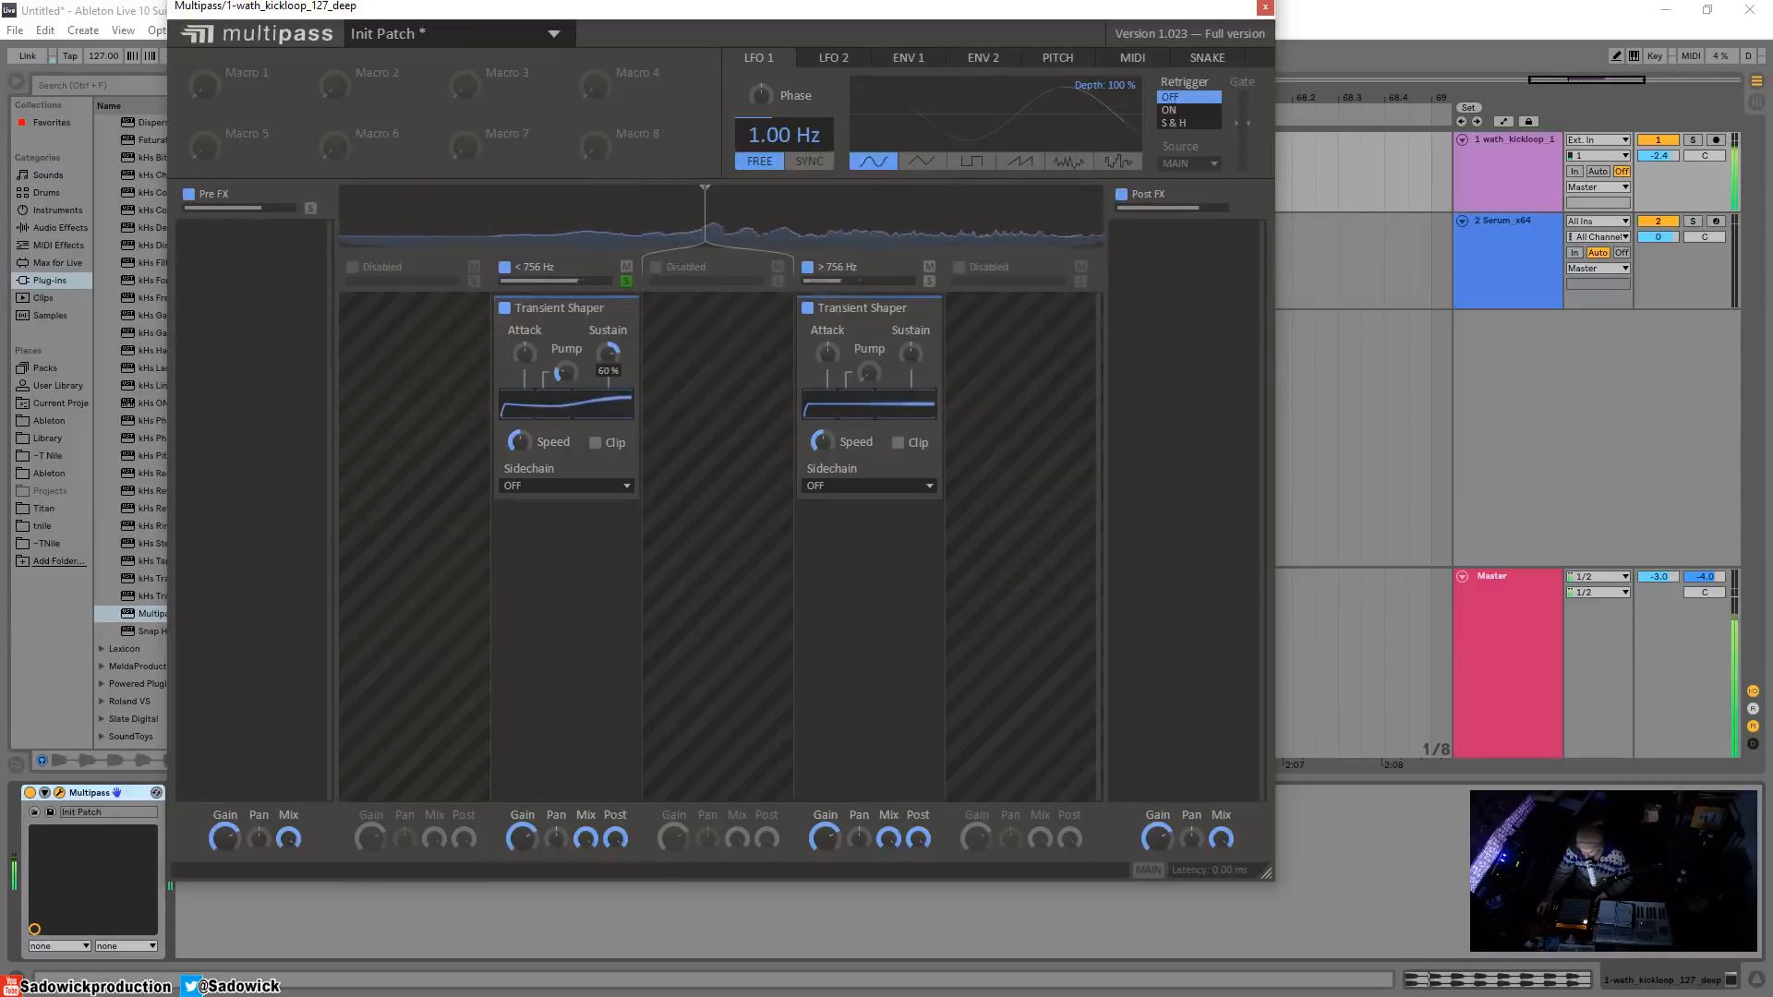
key(space)
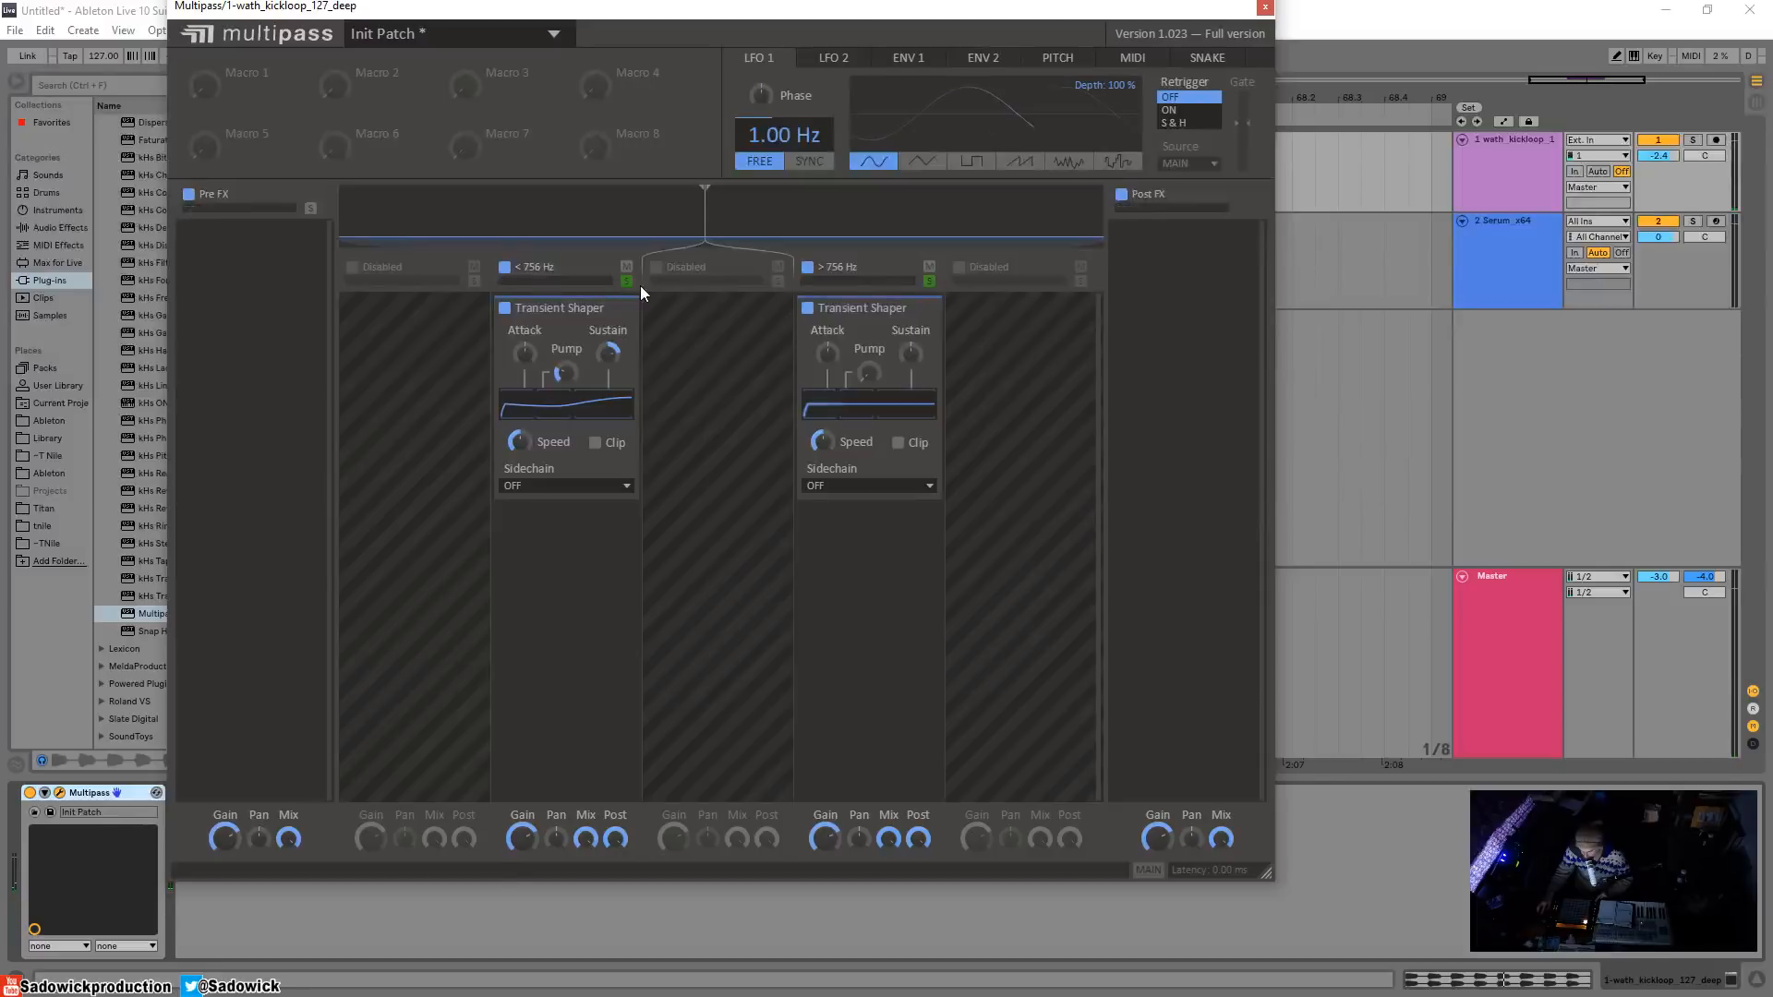
- Boost Attack on the high band's Transient Shaper while auditioning the loop, and turn off the high band's solo
key(space)
drag(829, 354, 829, 346)
key(space)
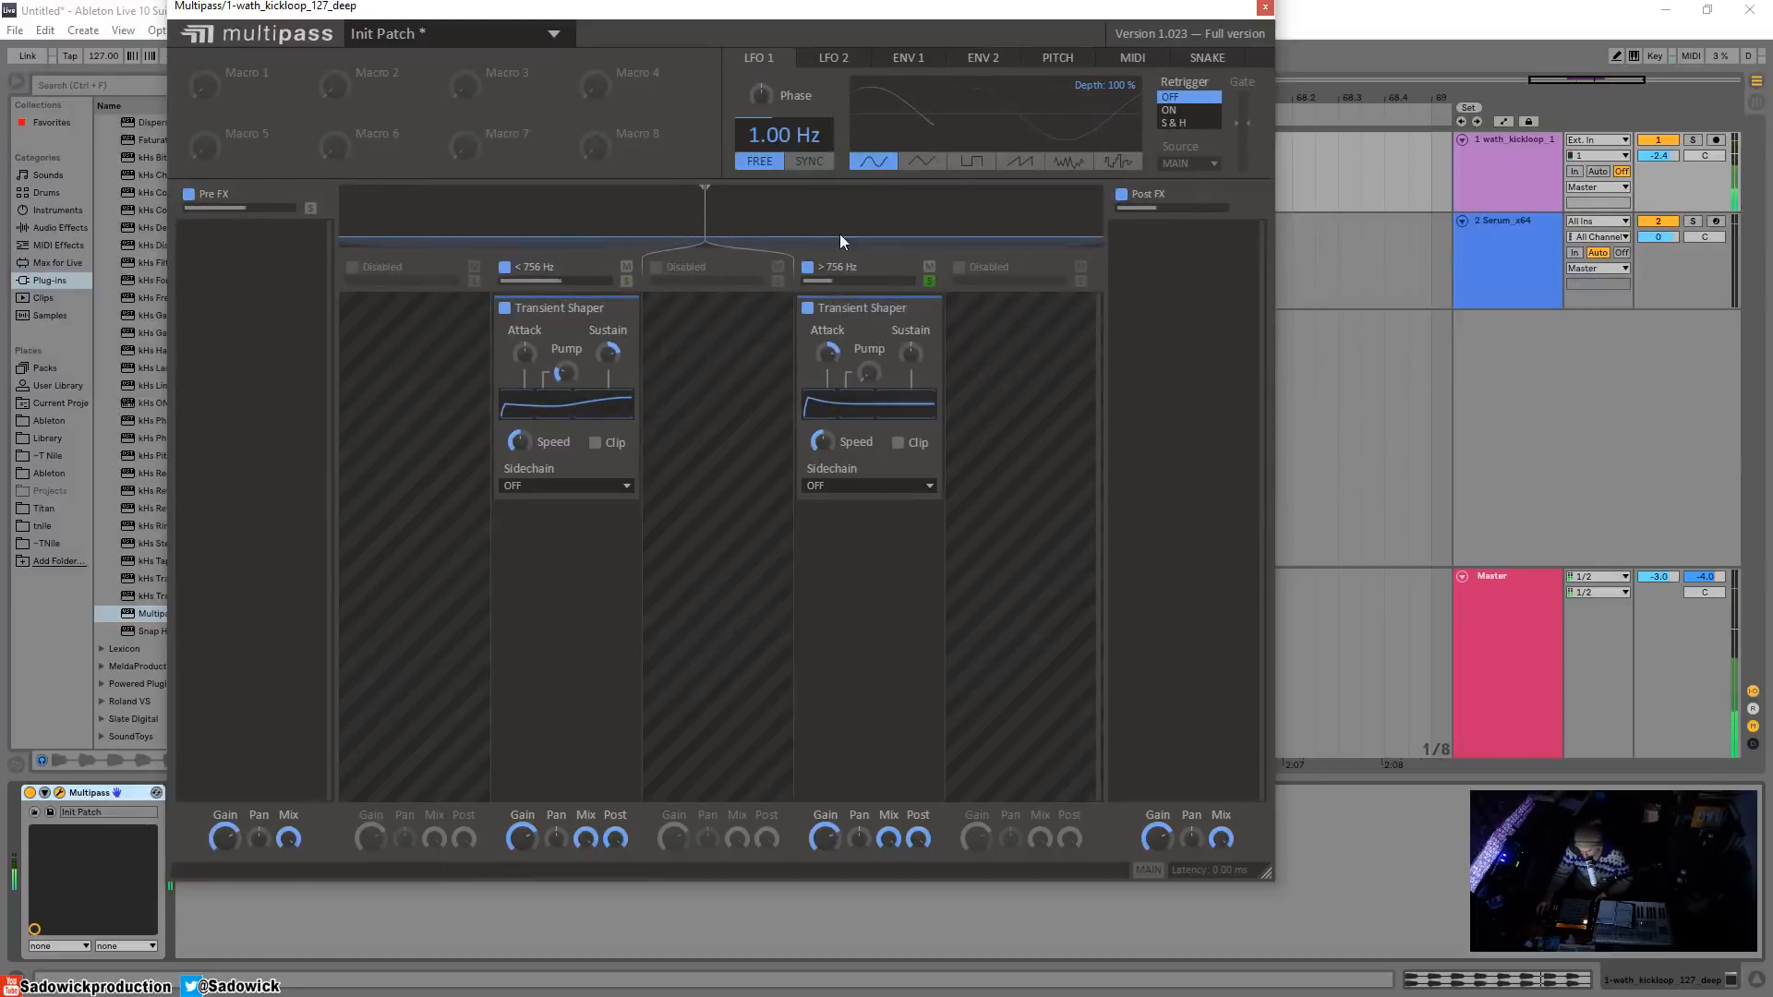
click(930, 282)
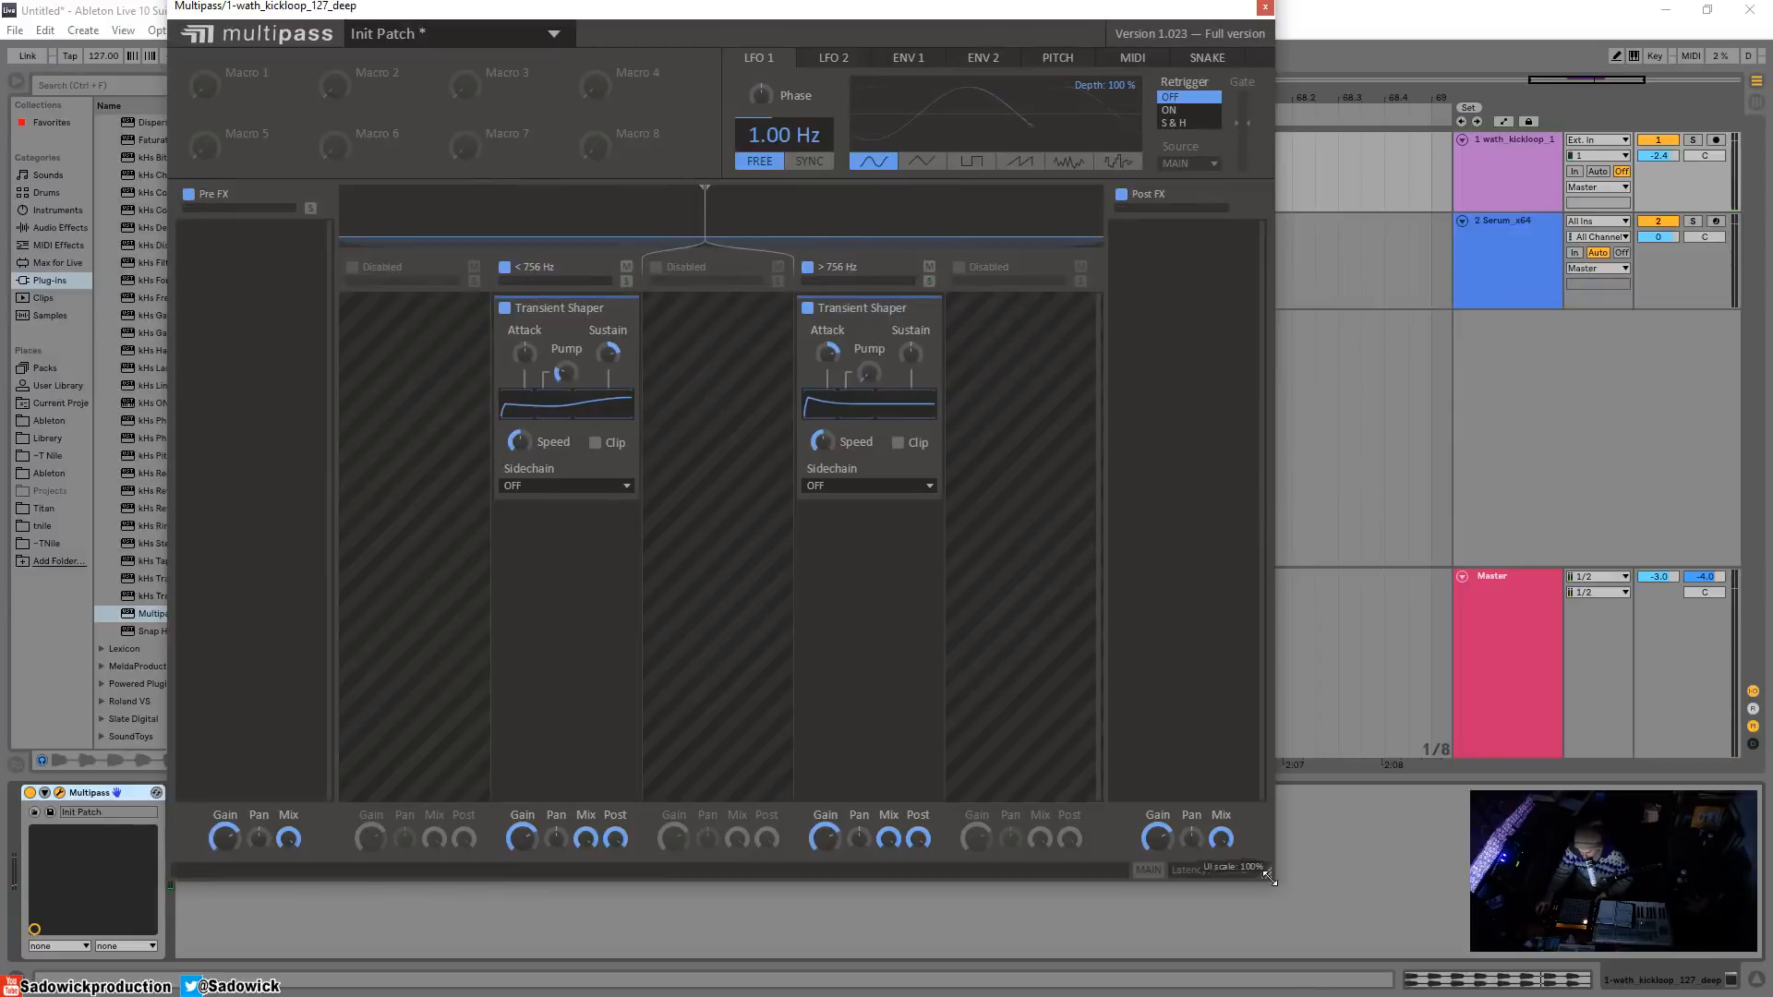
- Shrink and reposition the Multipass window, and slightly lower the high band's Sustain while auditioning the full loop
drag(1273, 891, 1002, 506)
drag(672, 10, 795, 243)
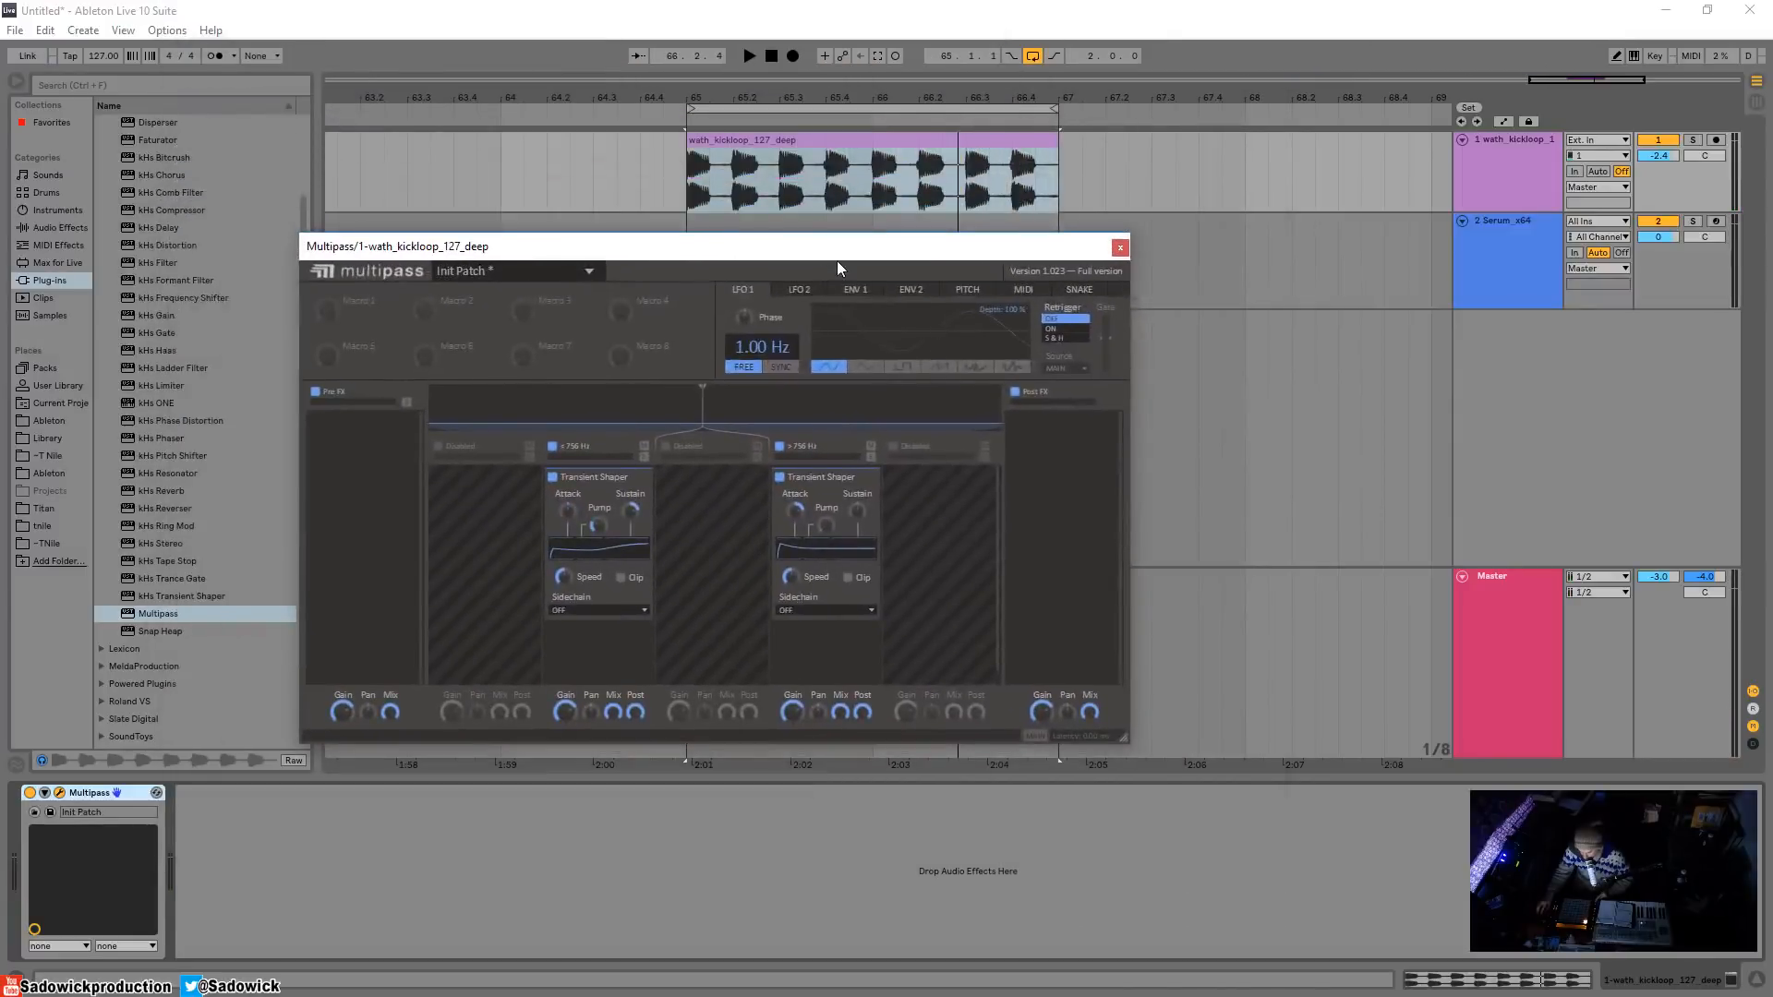
key(space)
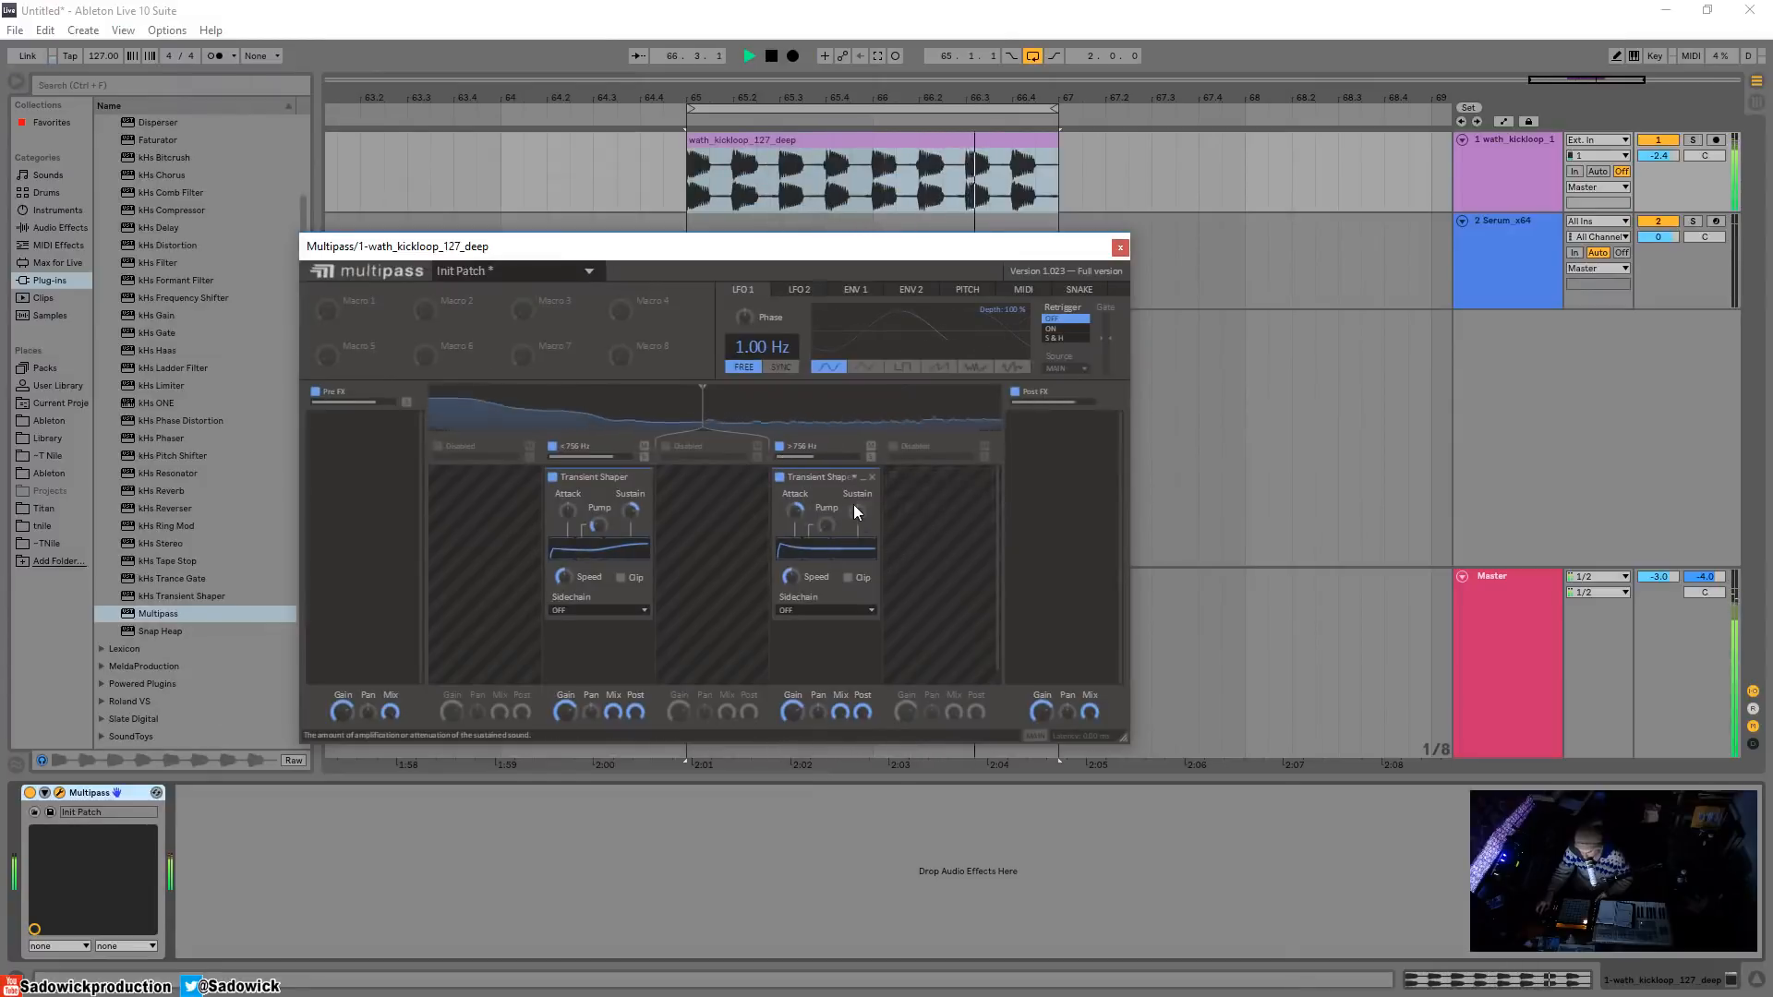
drag(856, 515, 855, 554)
key(space)
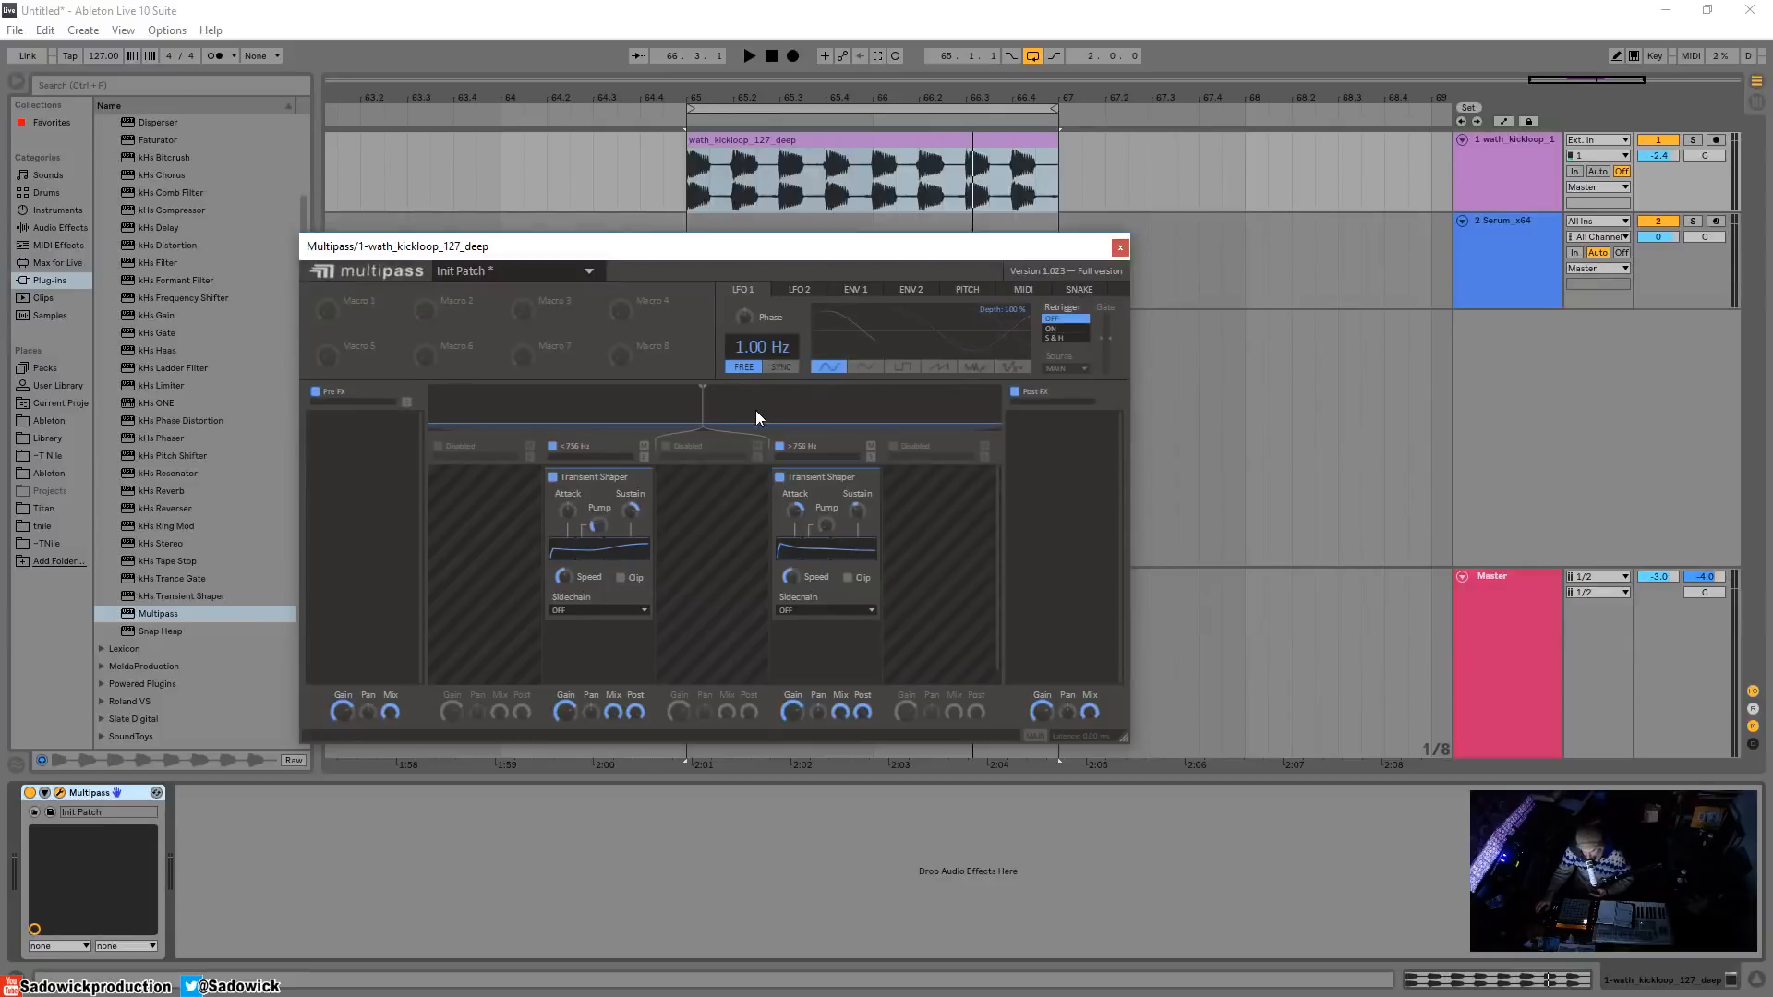
- Enlarge the Multipass window and reposition it over the arrangement
drag(772, 248, 745, 130)
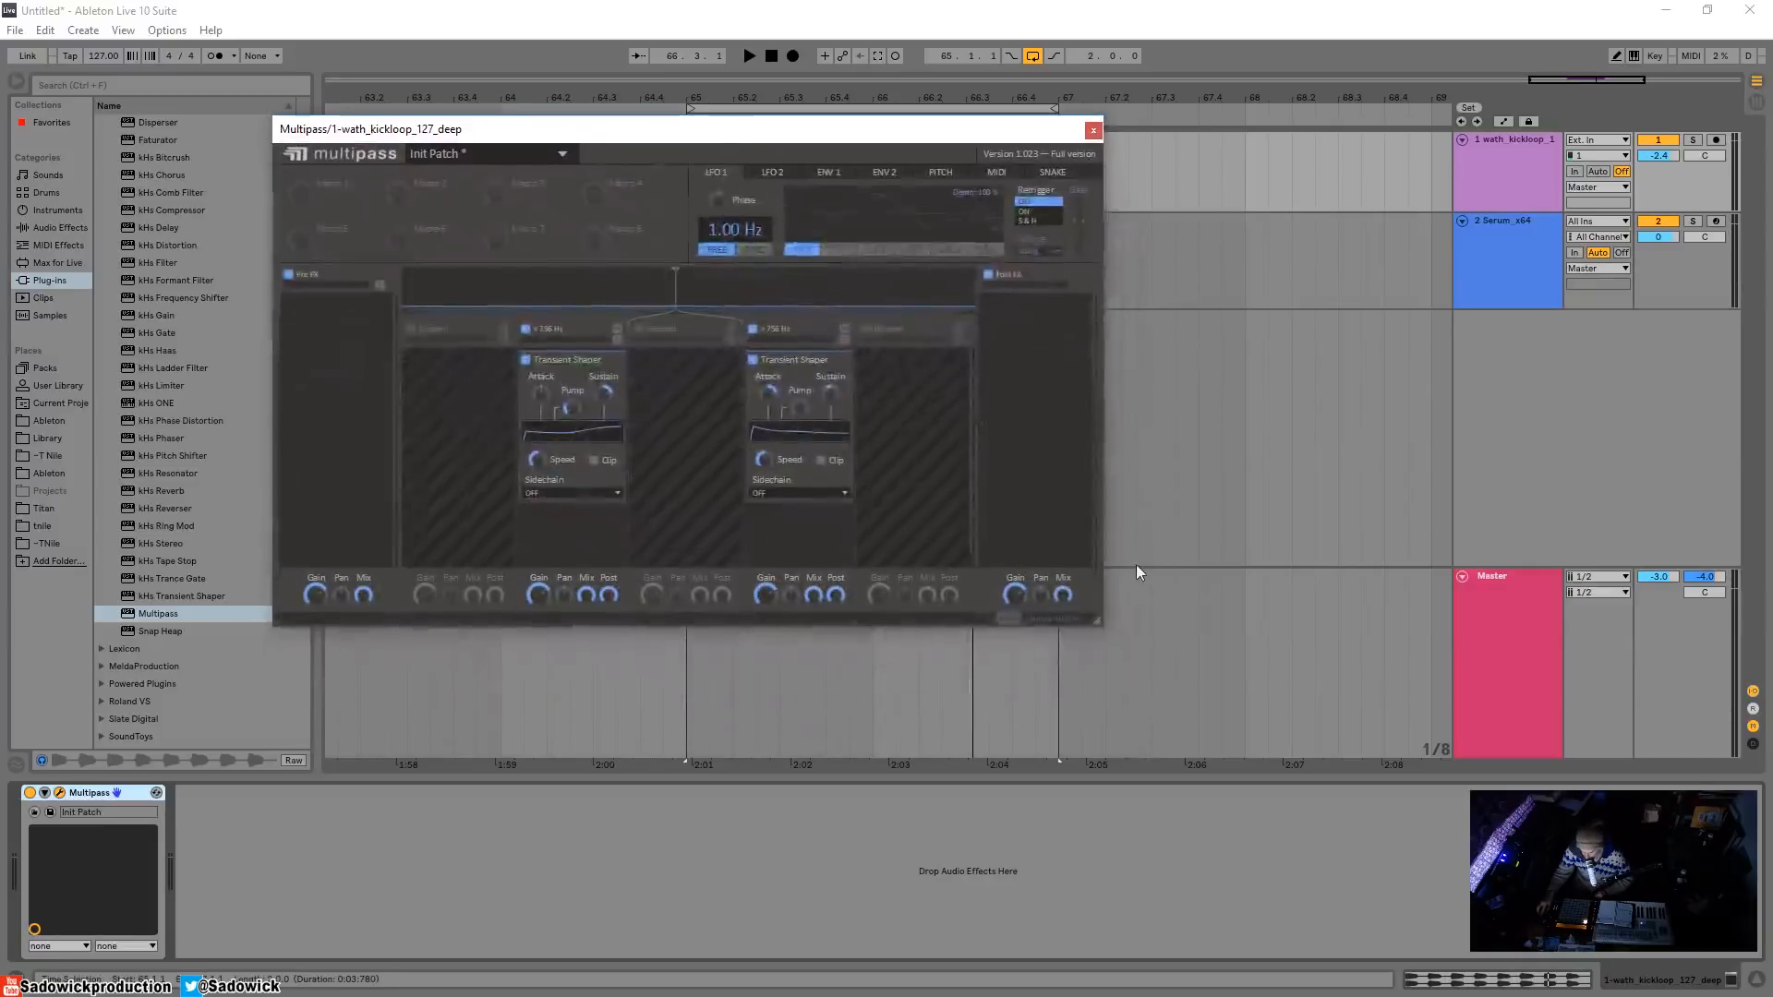
drag(1097, 621, 1262, 763)
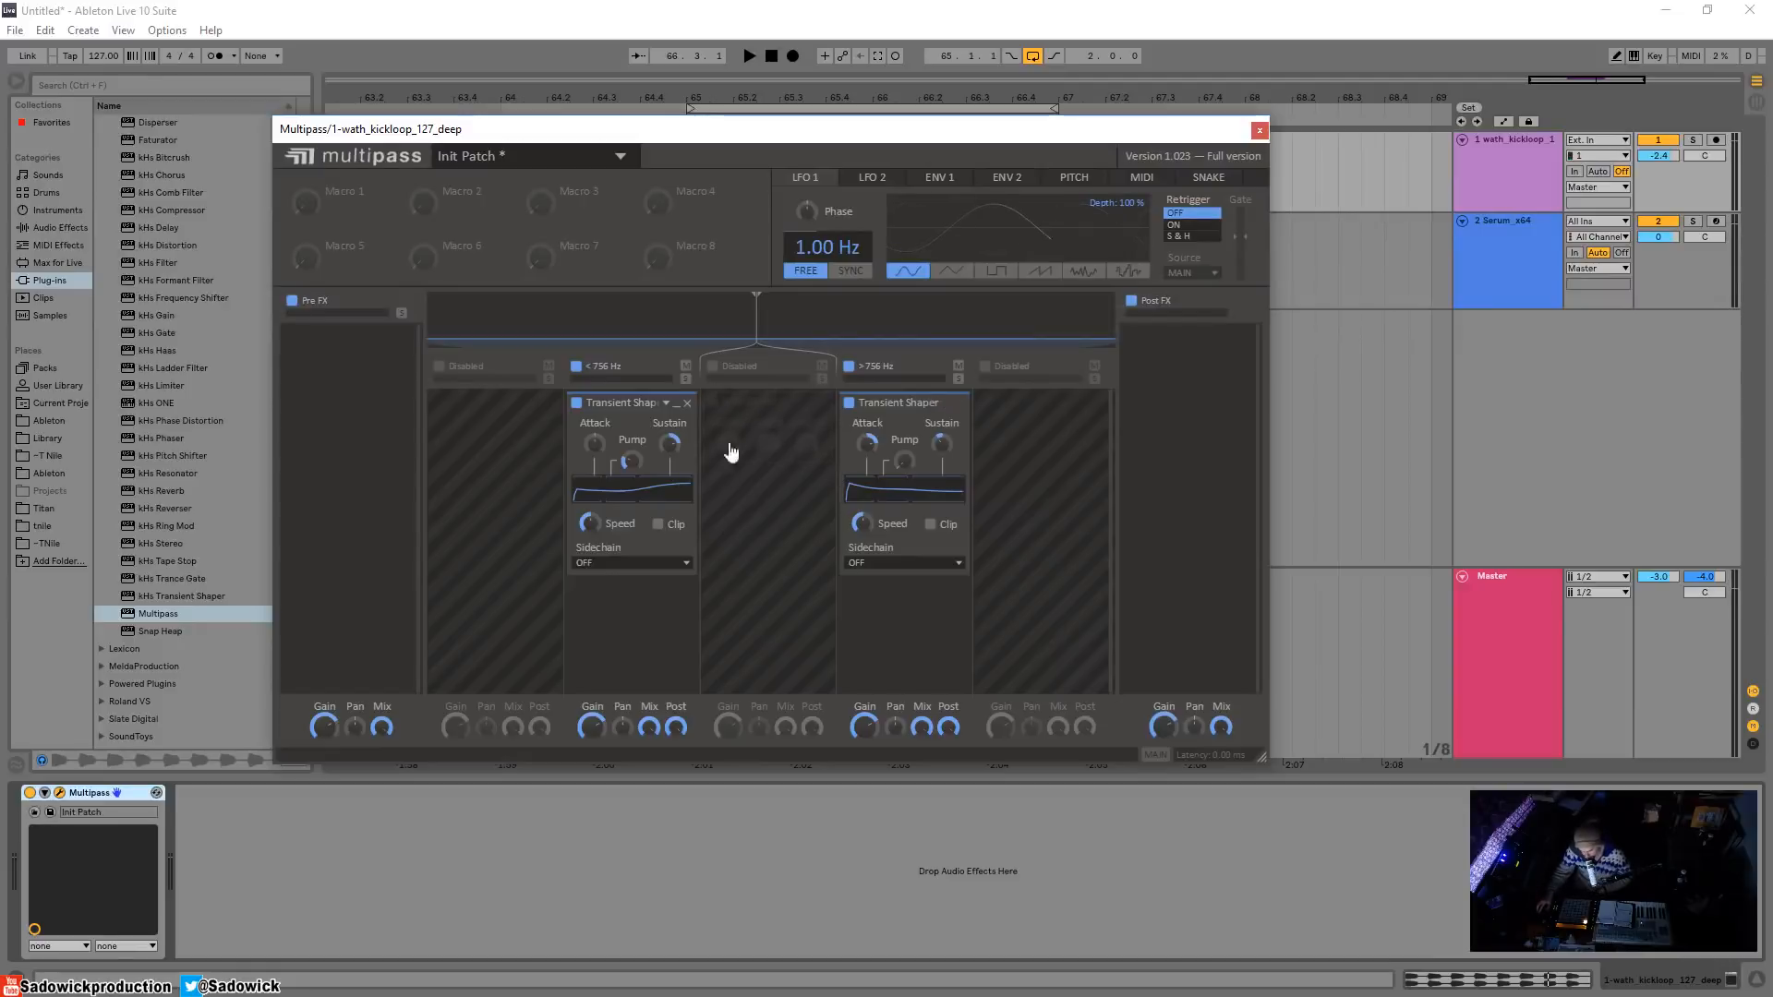
drag(608, 132, 442, 128)
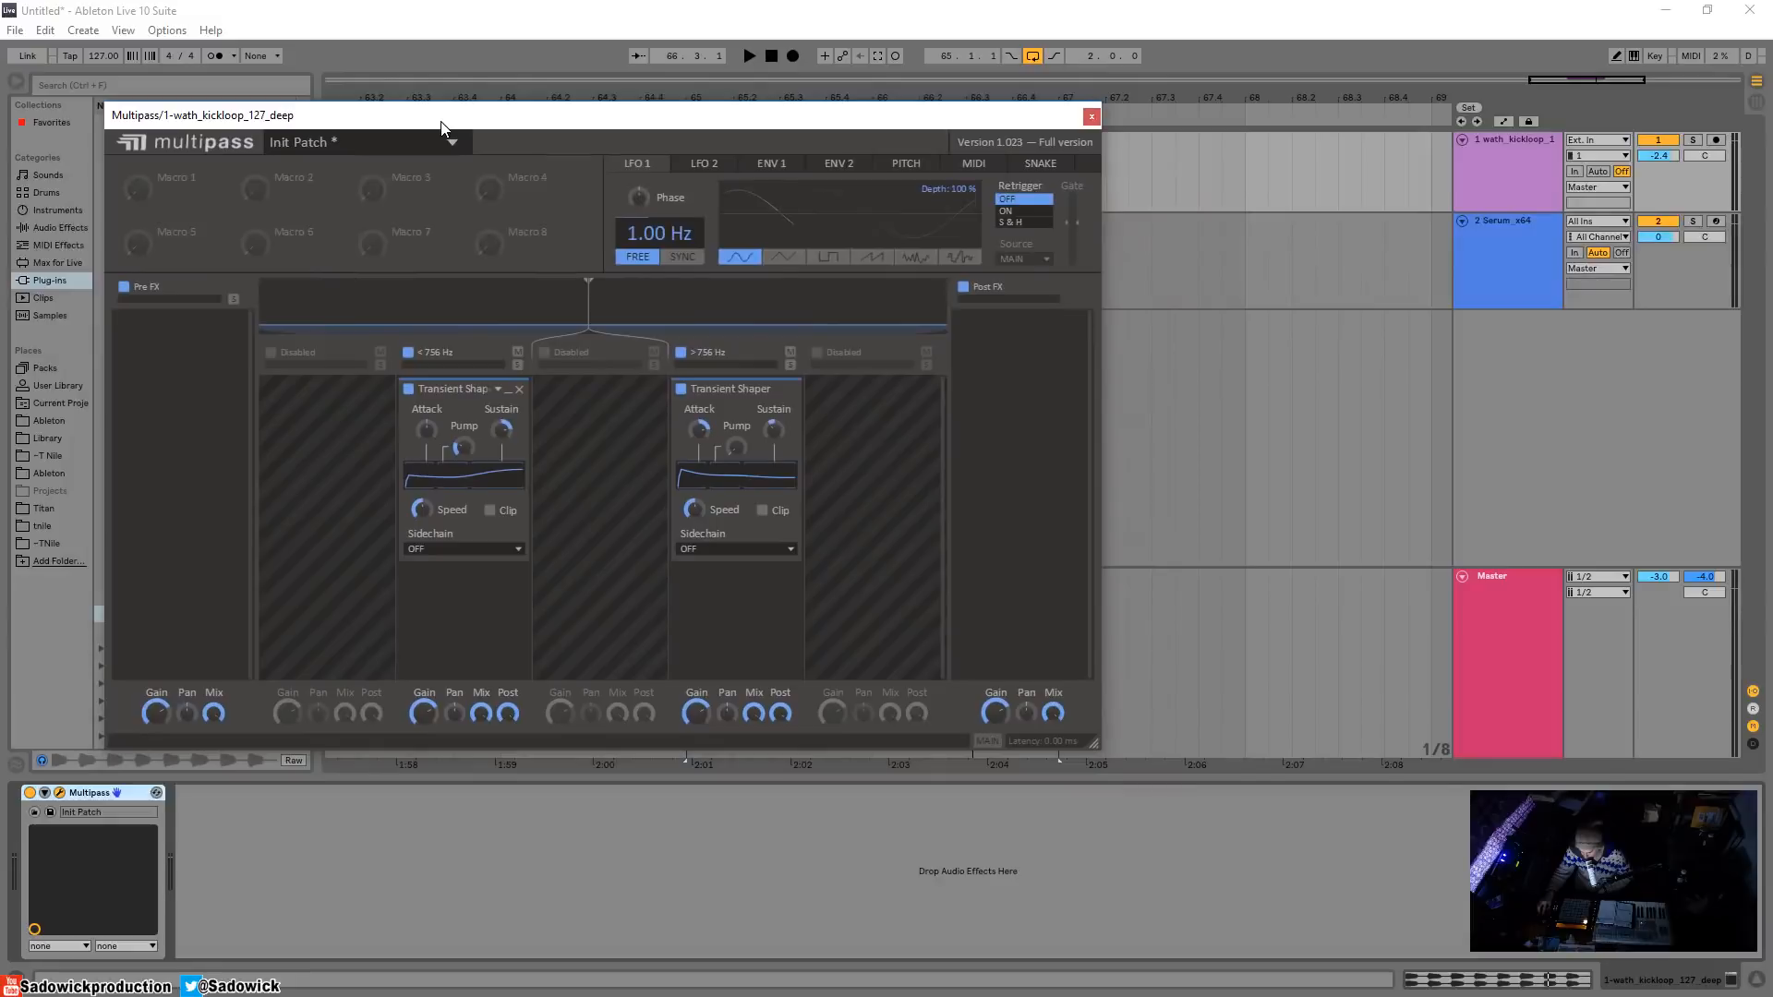